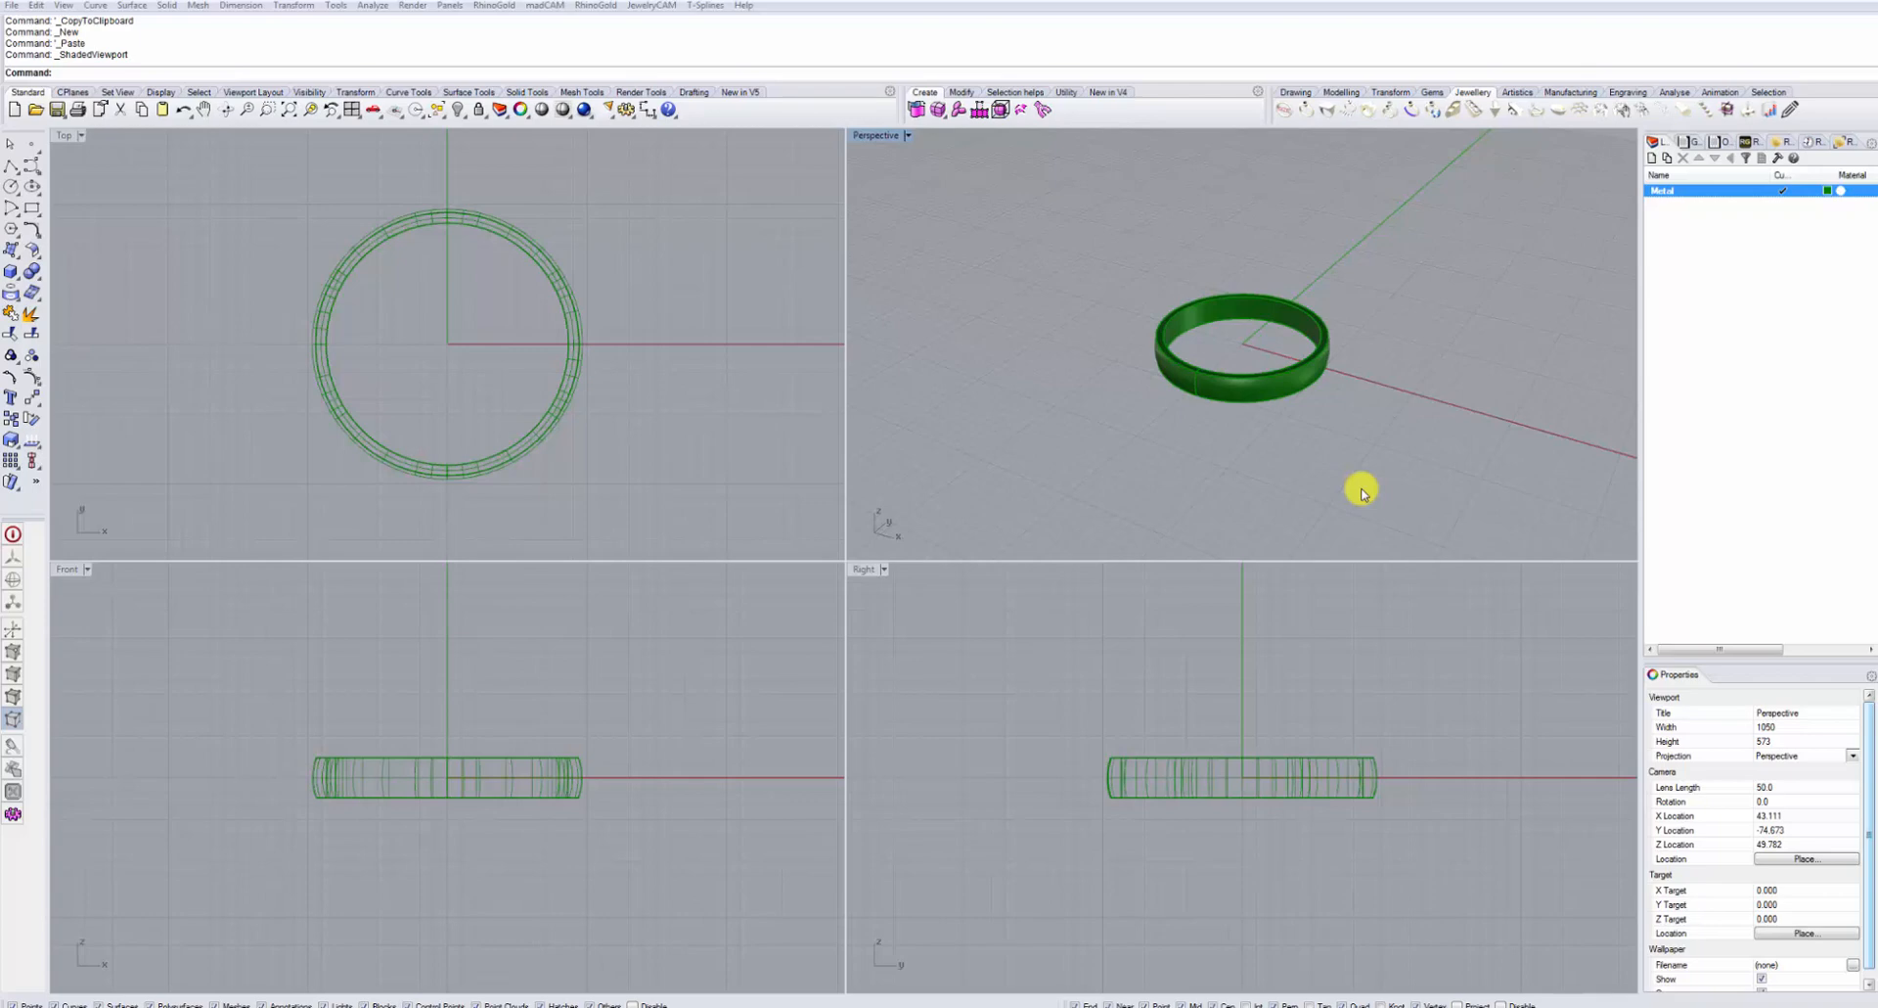
# Step: Examine the shape and profile of the ring band from several angles in the perspective view
pyautogui.moveTo(1392, 452); pyautogui.dragTo(1236, 173, button='right')
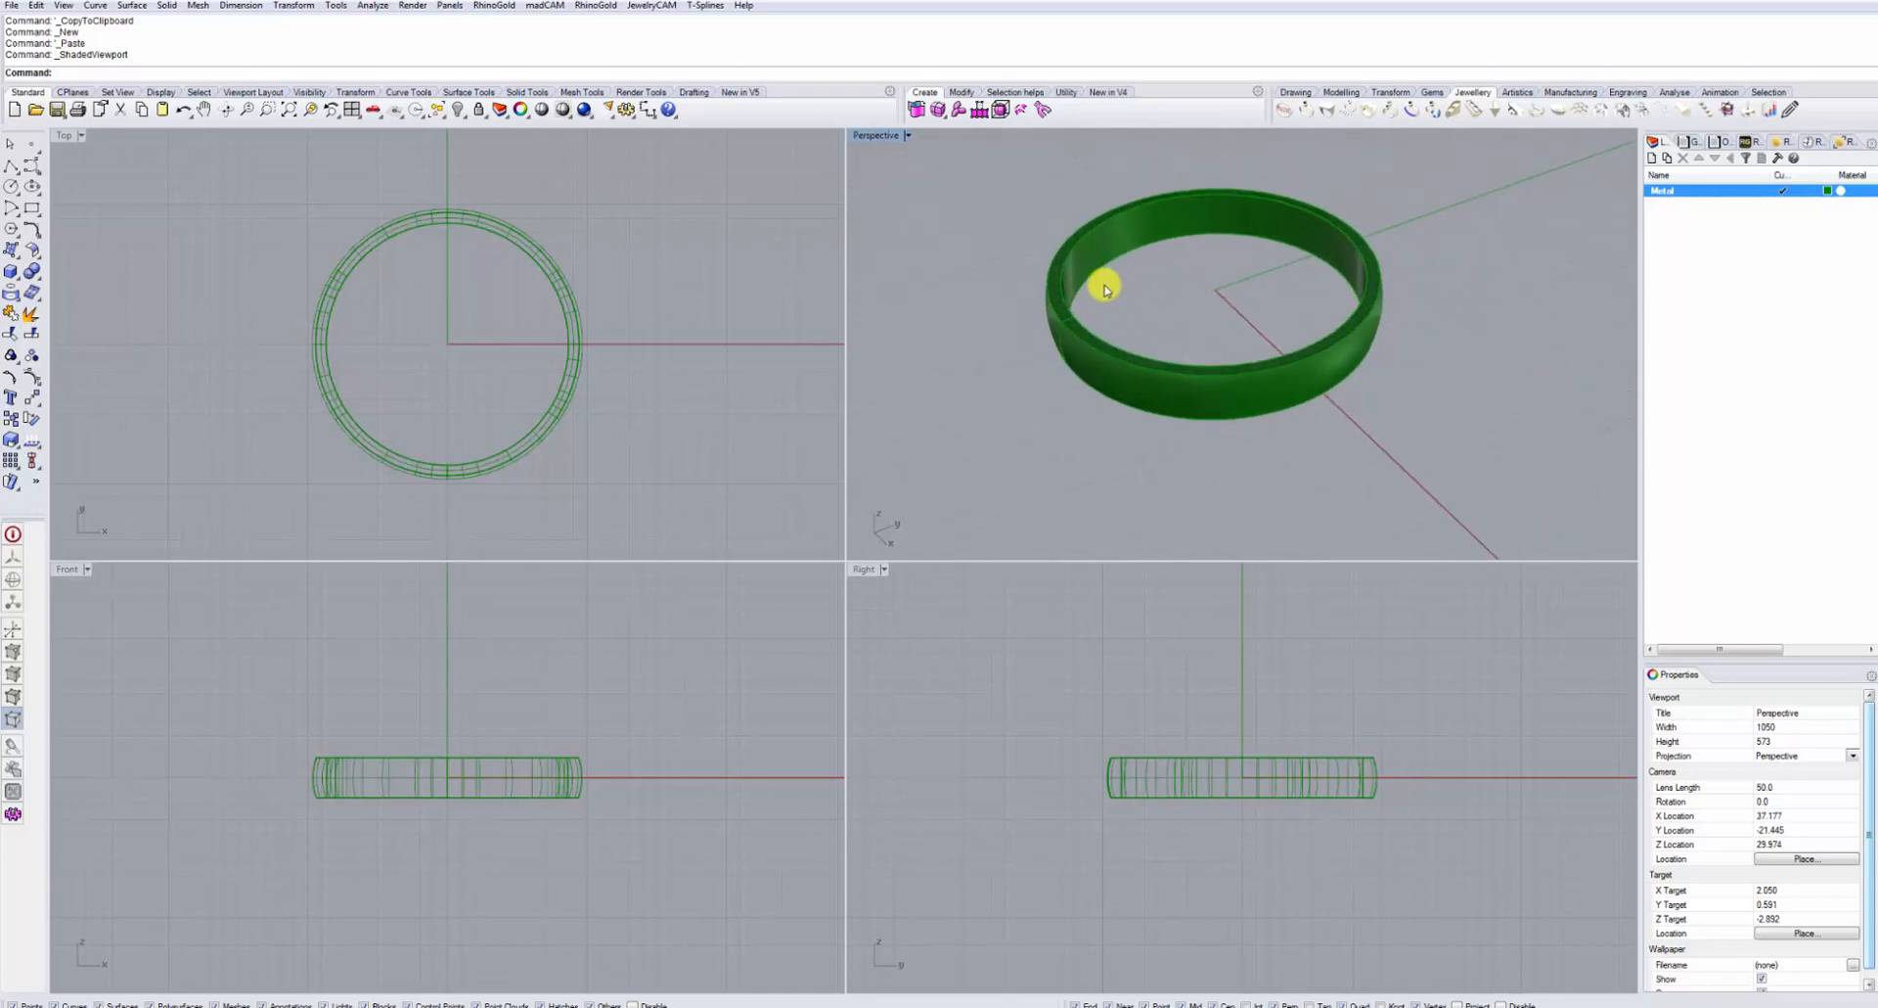
pyautogui.moveTo(1002, 353); pyautogui.dragTo(1069, 306, button='right')
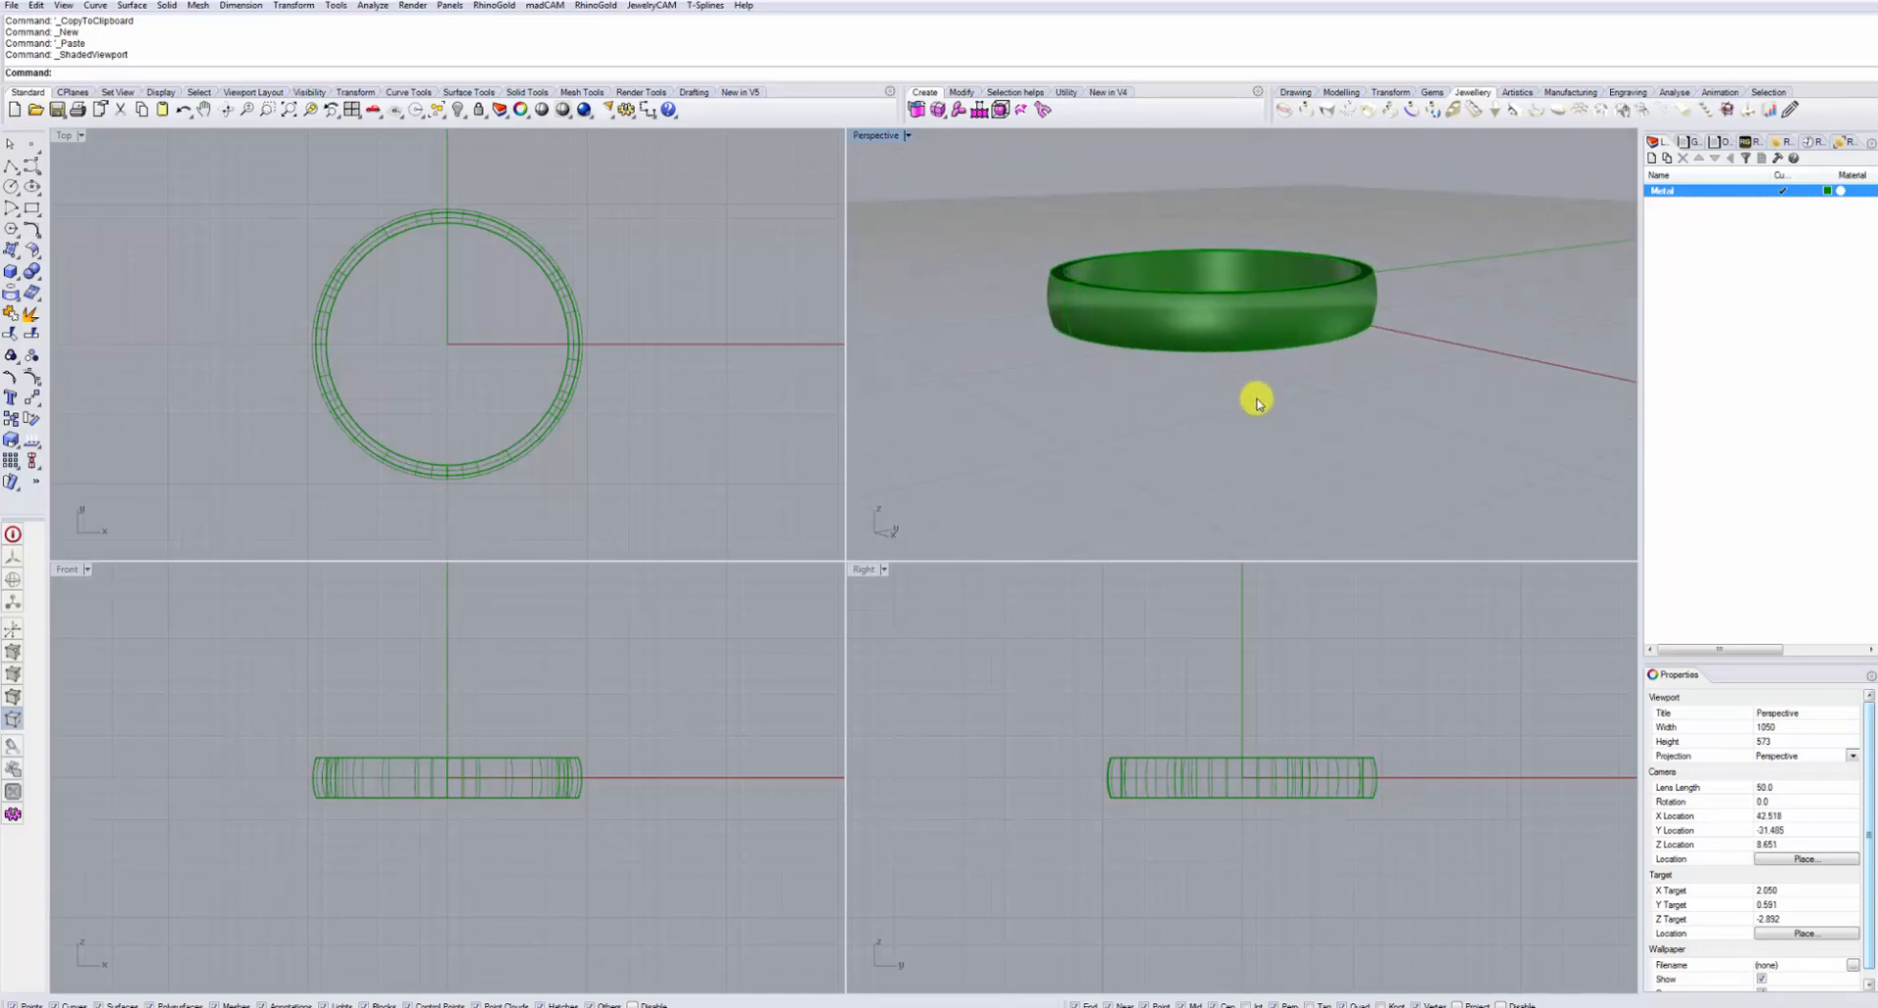
pyautogui.moveTo(1371, 394); pyautogui.dragTo(1161, 407, button='right')
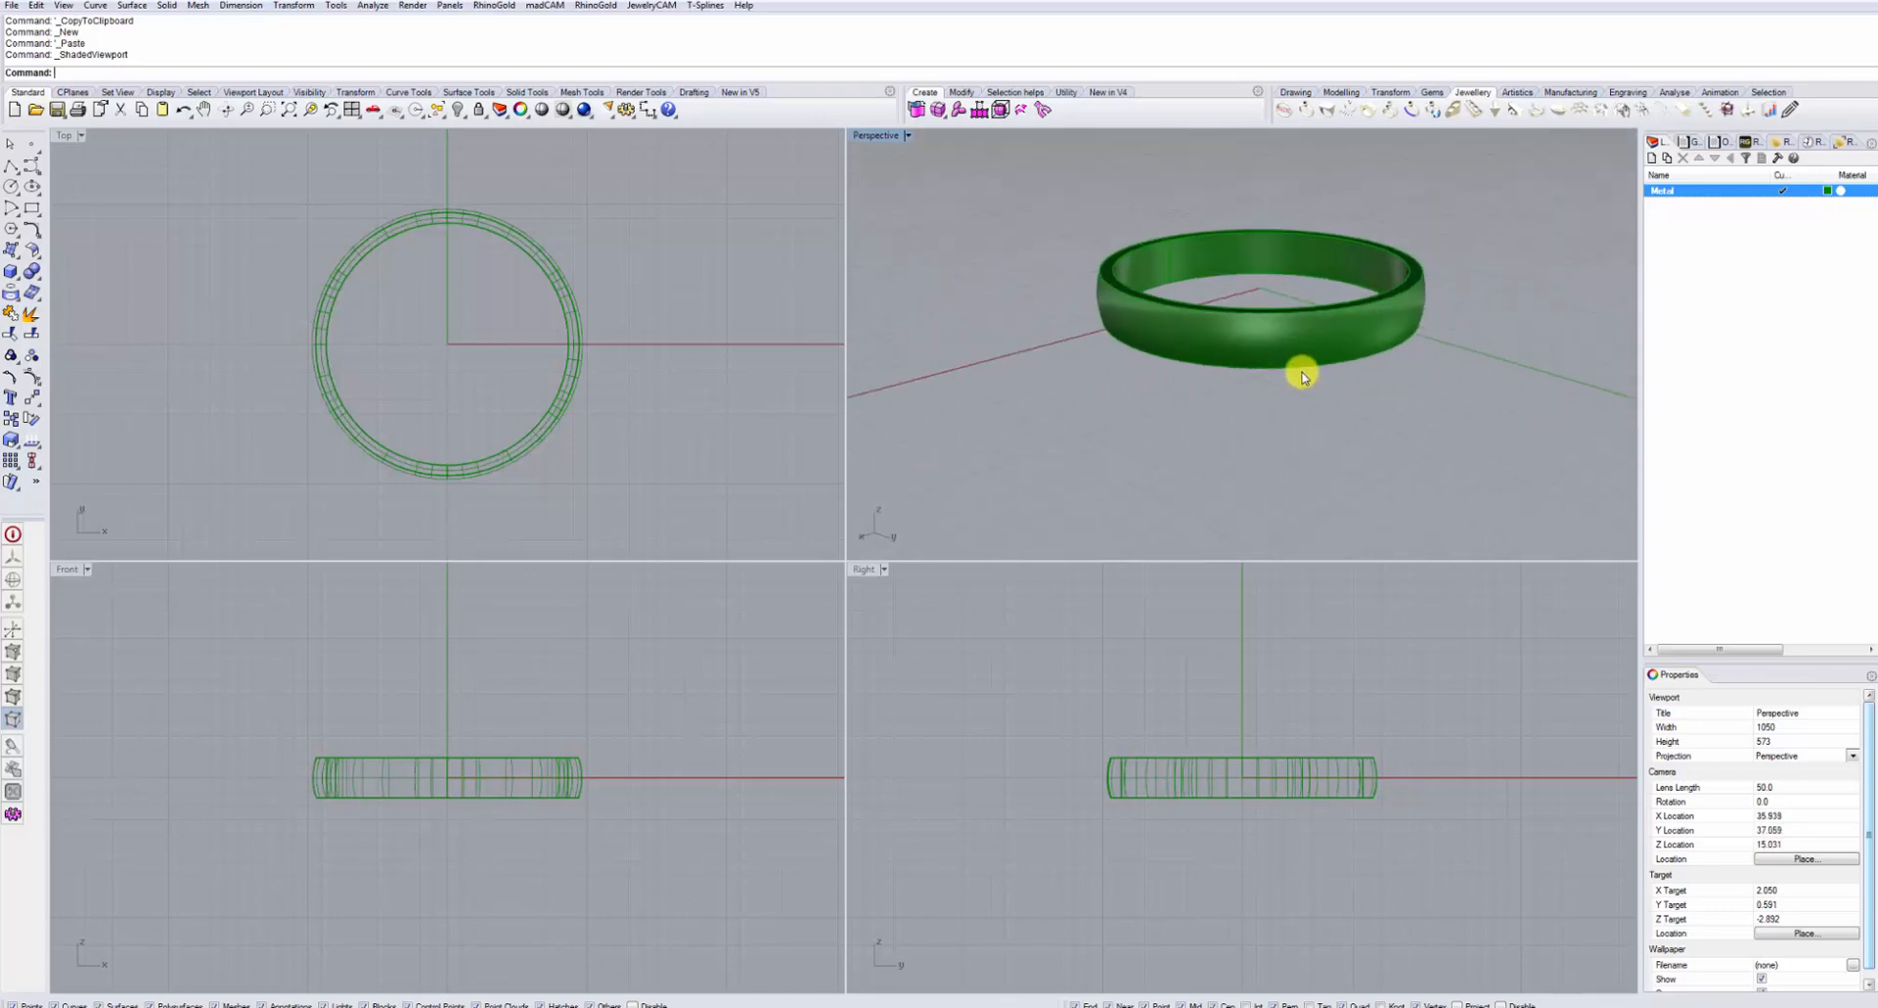
pyautogui.moveTo(1389, 407); pyautogui.dragTo(1291, 399, button='right')
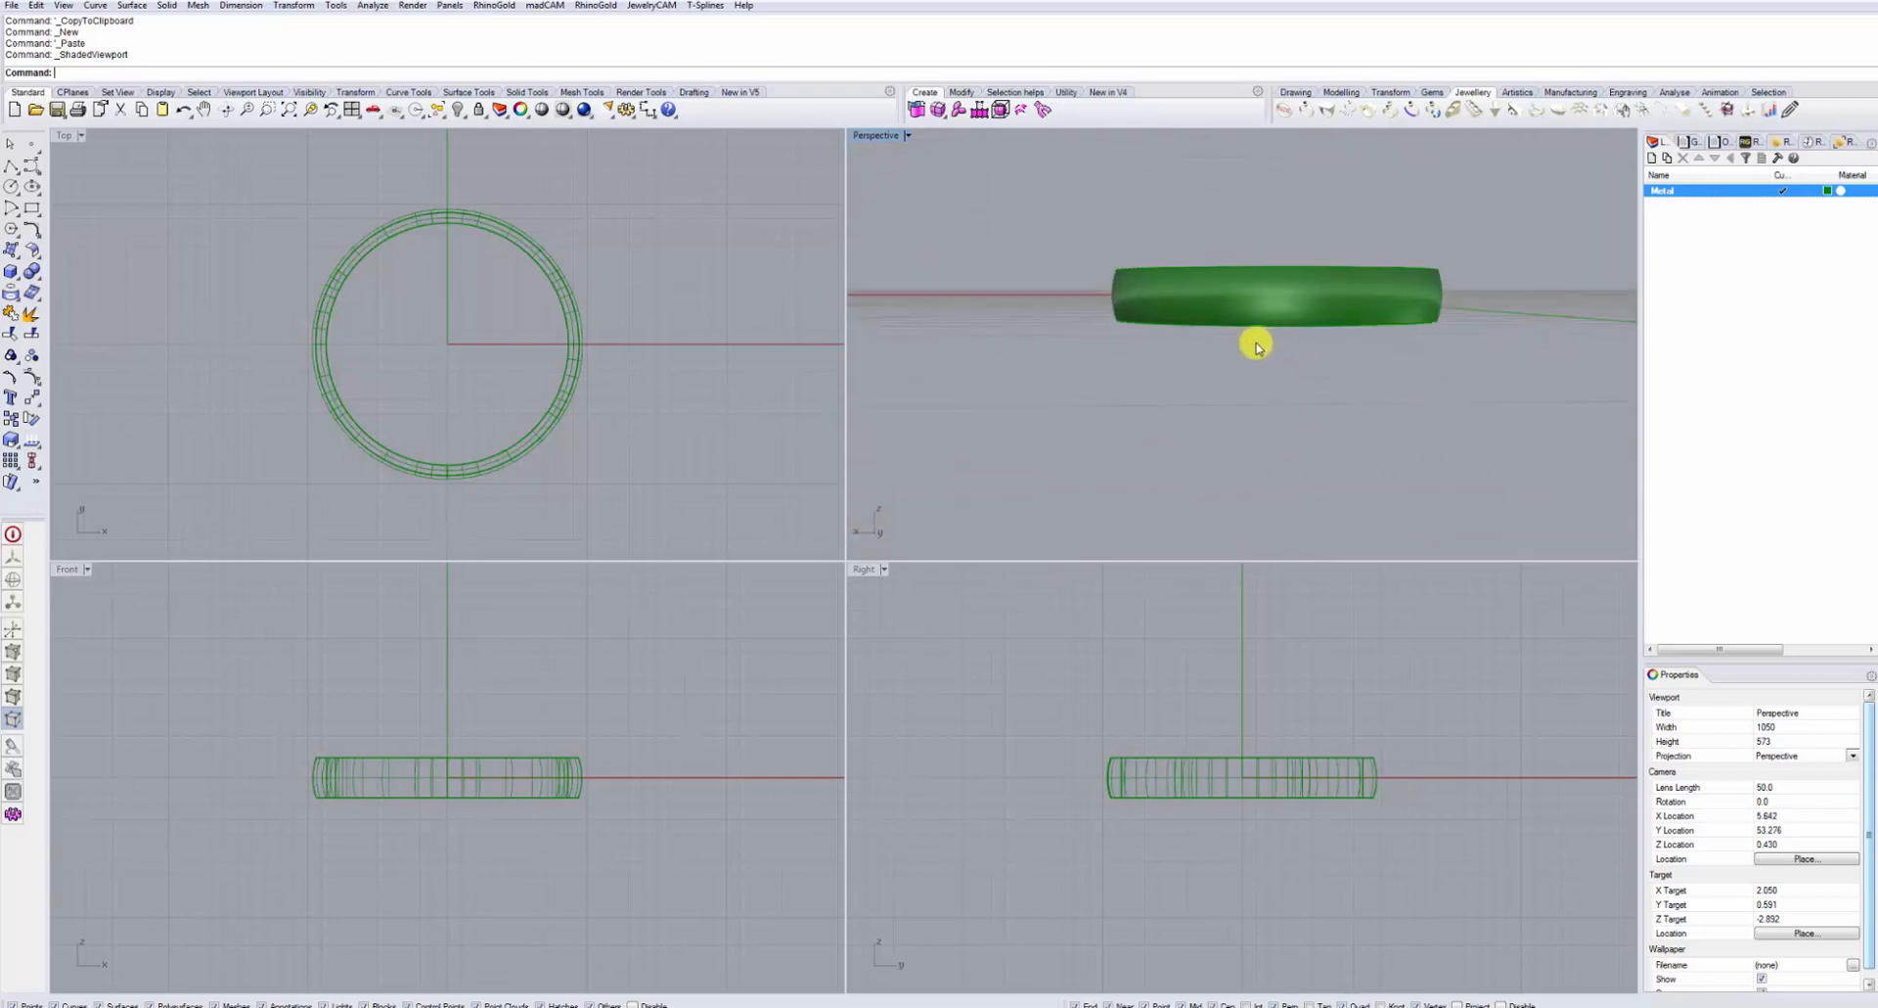
pyautogui.moveTo(1253, 335); pyautogui.dragTo(1311, 428, button='right')
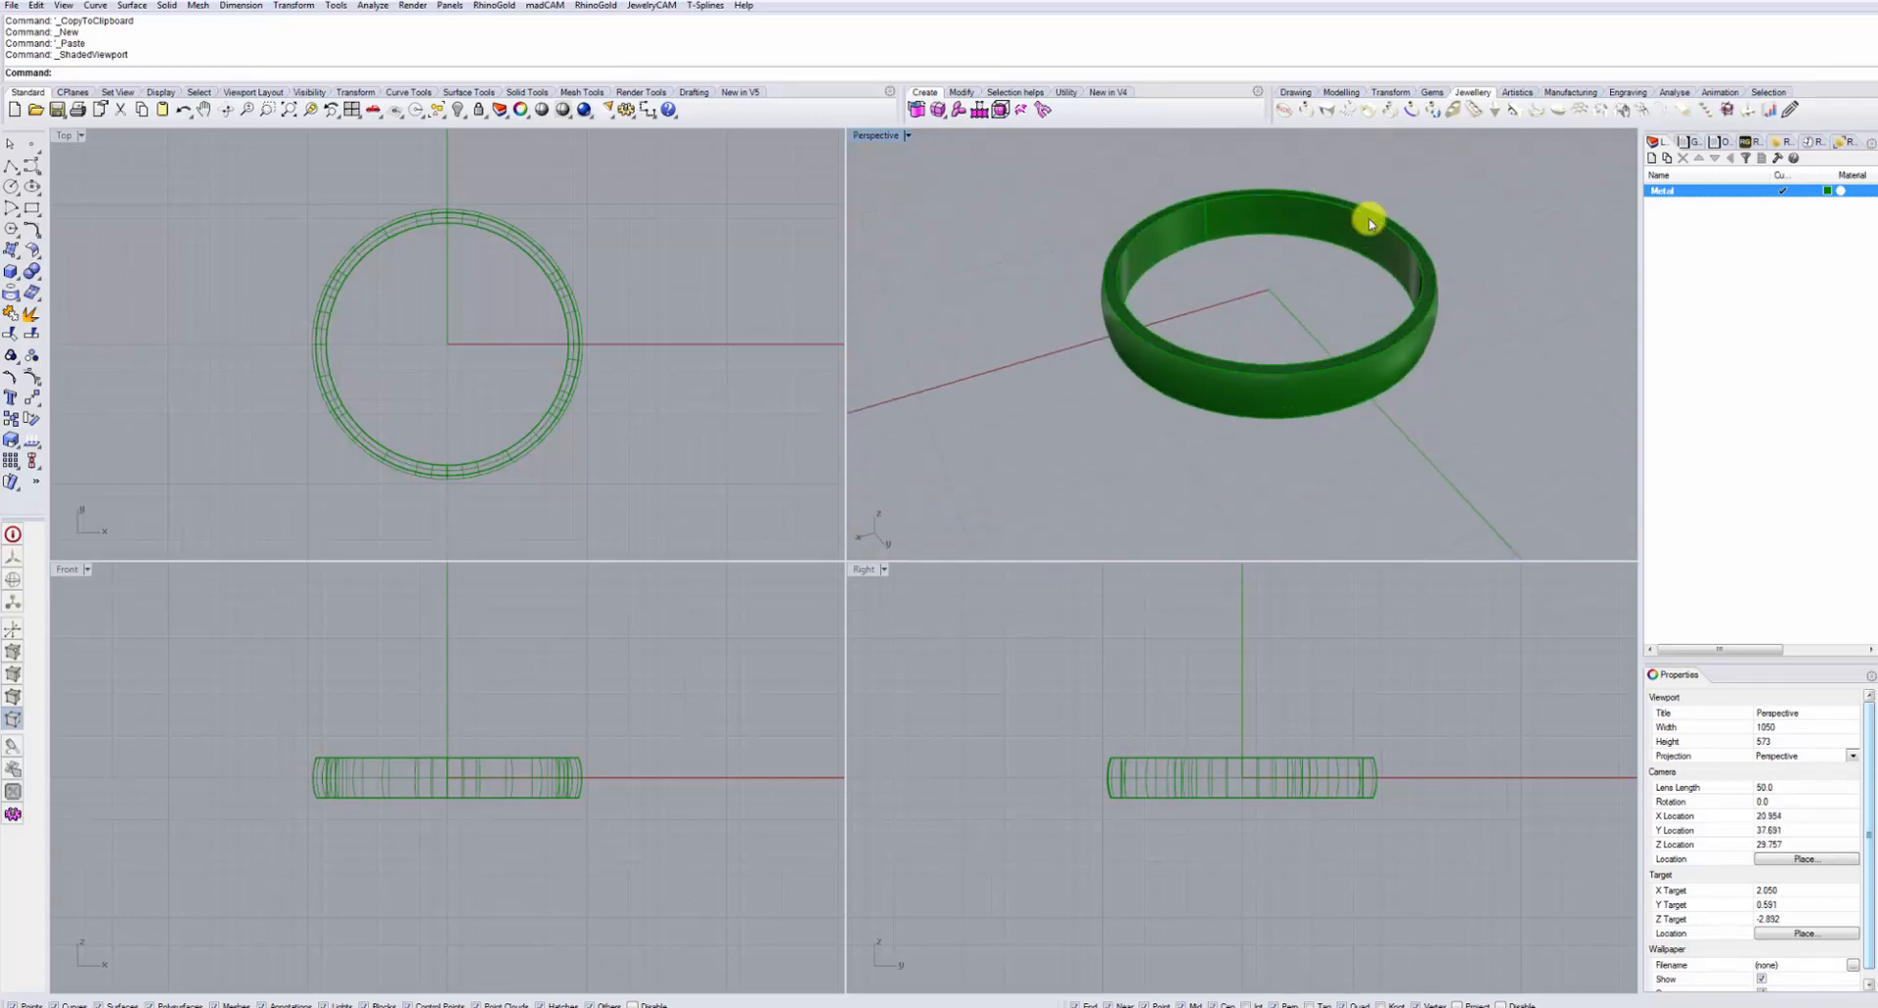
pyautogui.moveTo(1121, 448); pyautogui.dragTo(1042, 354, button='right')
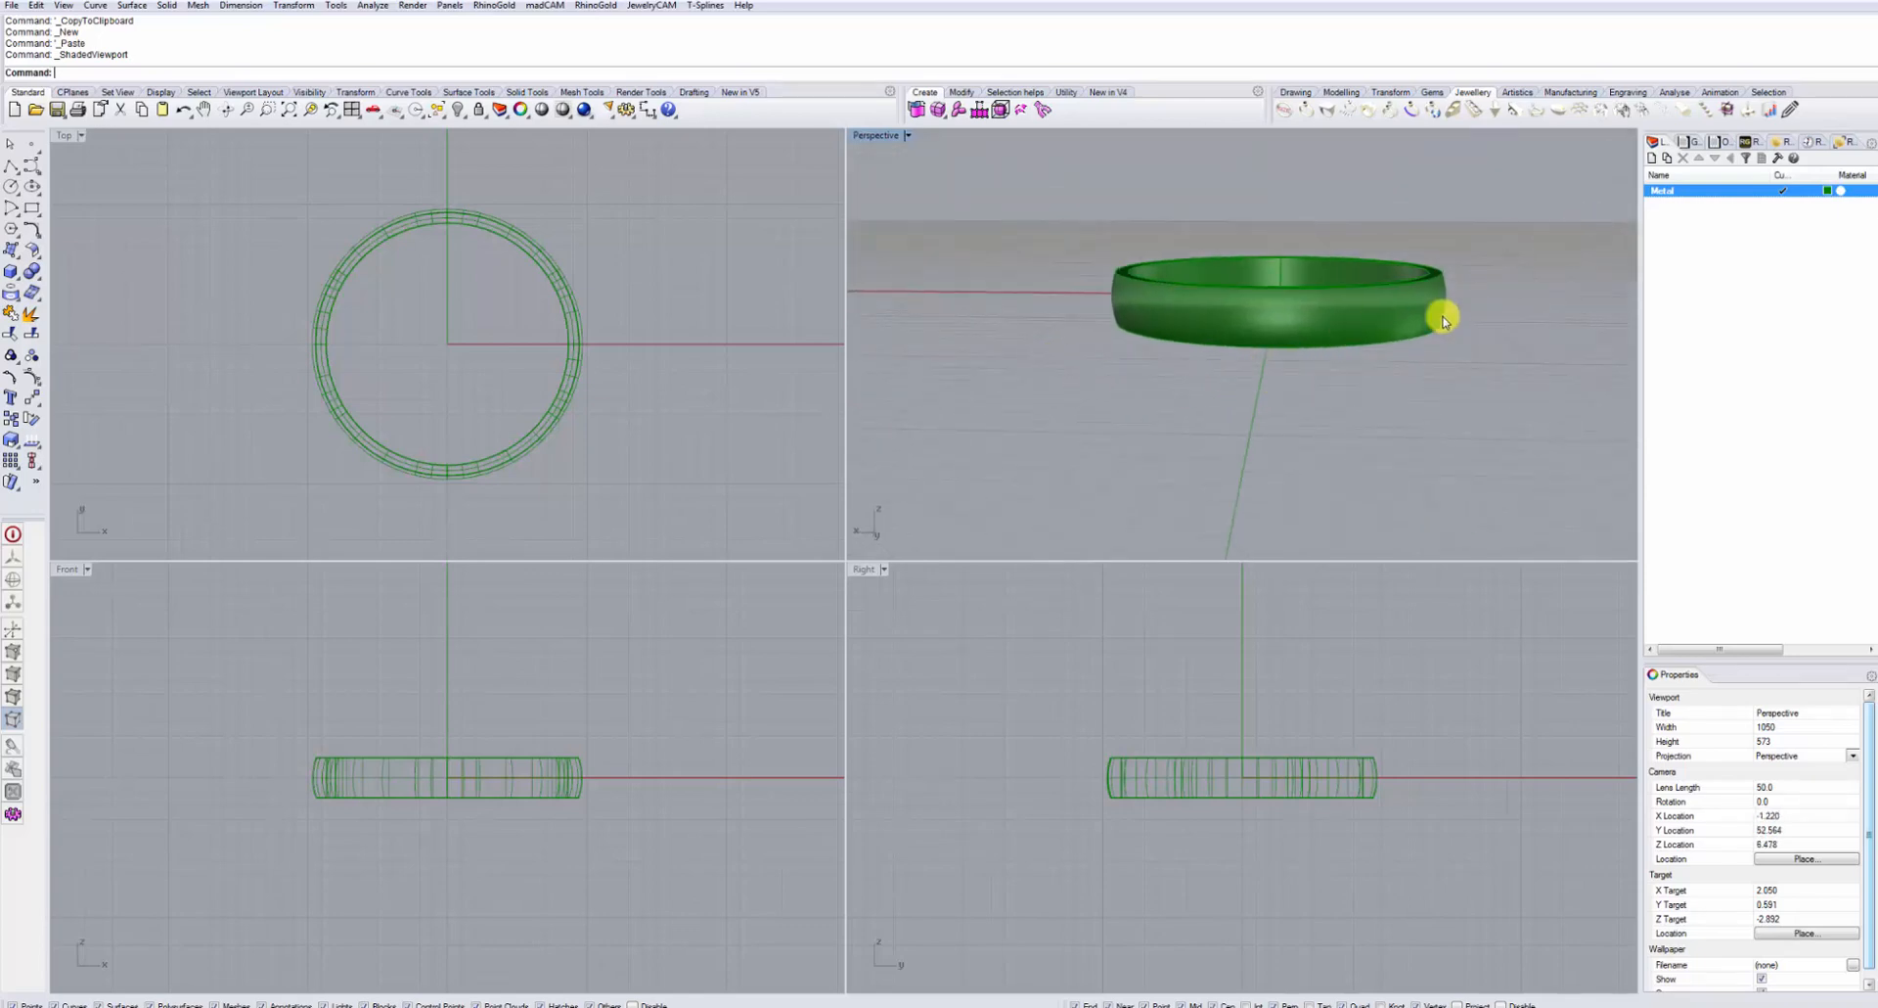
pyautogui.moveTo(1425, 369); pyautogui.dragTo(1354, 407, button='right')
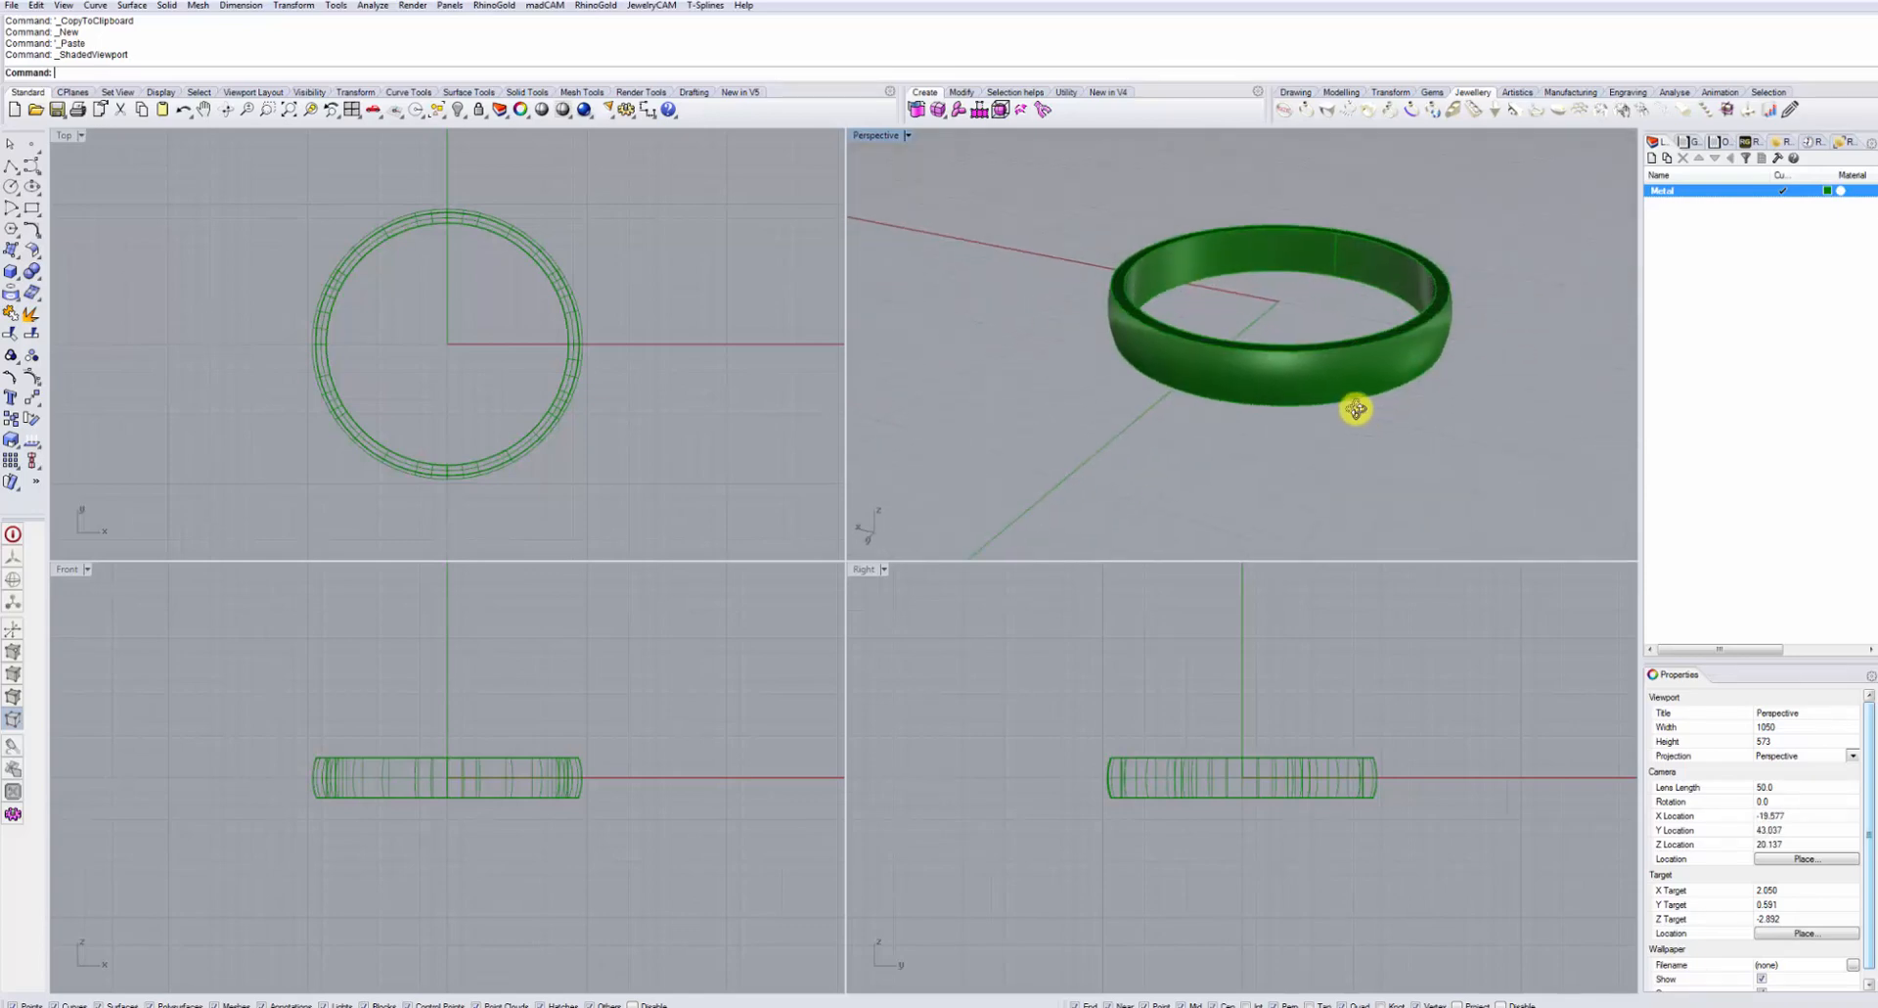
# Step: Define the green ring as Wedding Band machining geometry, without selecting any support
pyautogui.click(1687, 142)
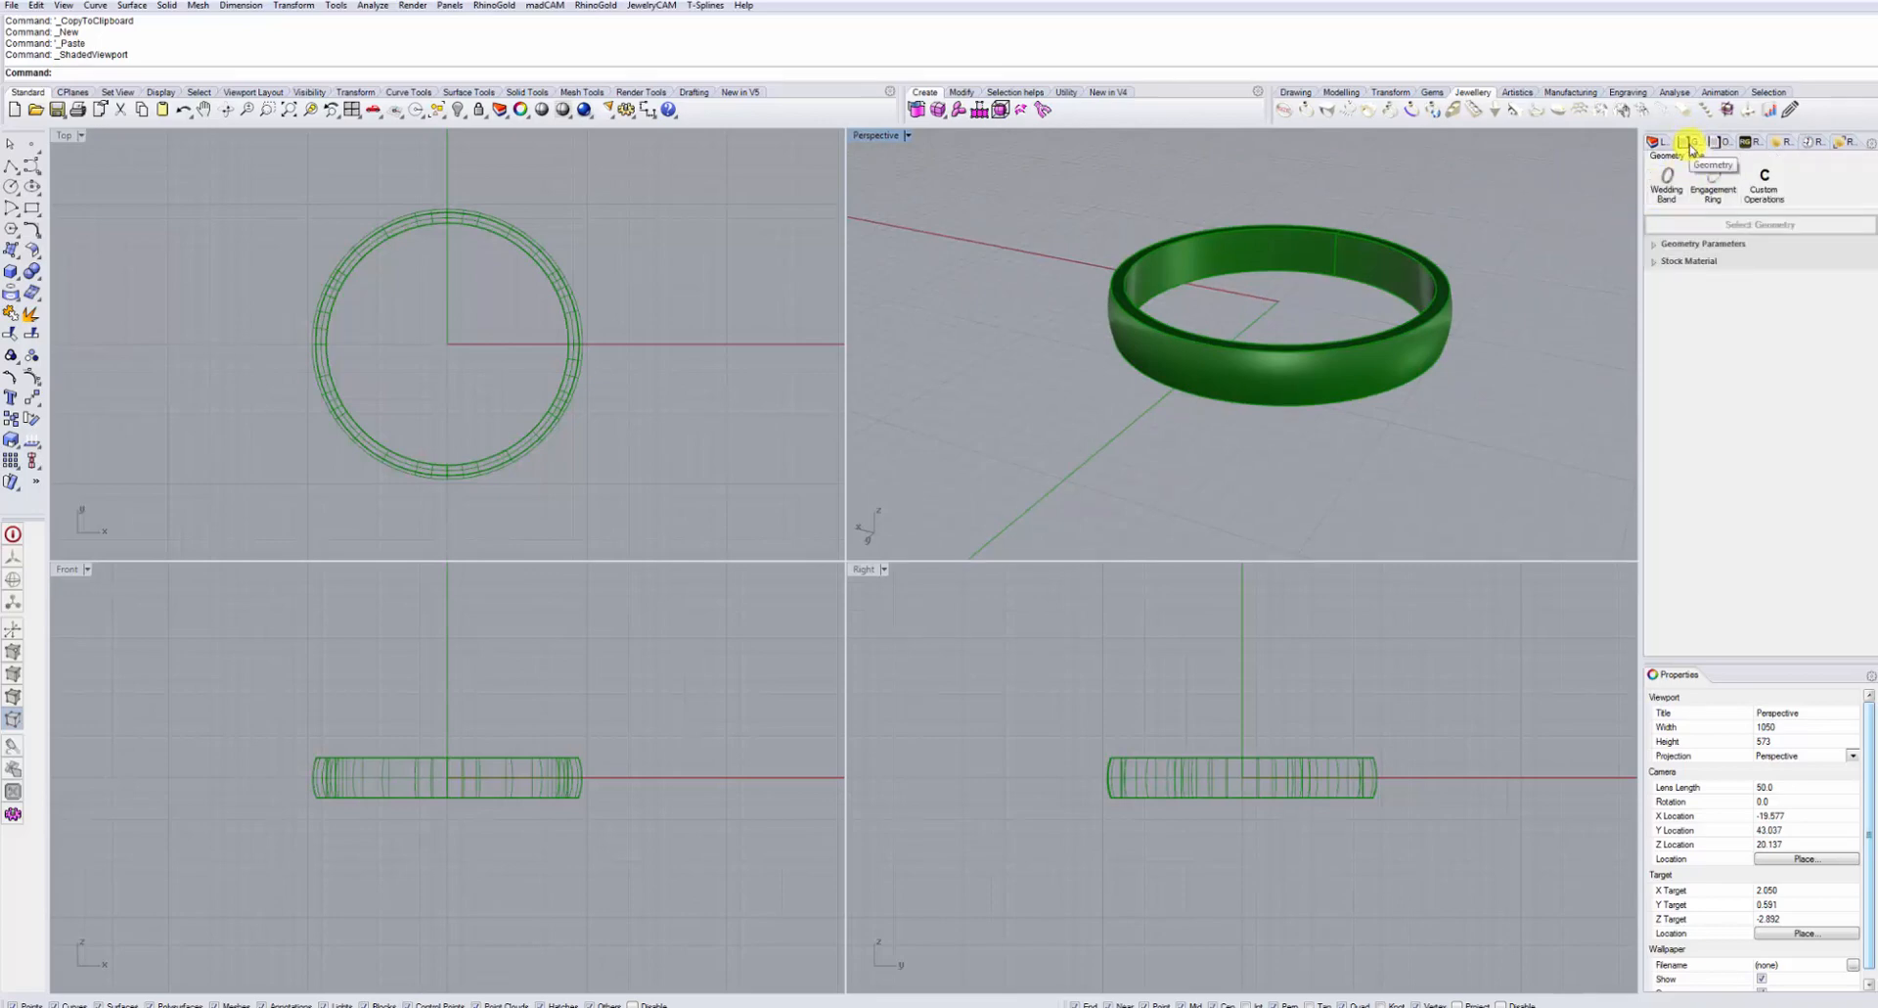
pyautogui.click(1663, 195)
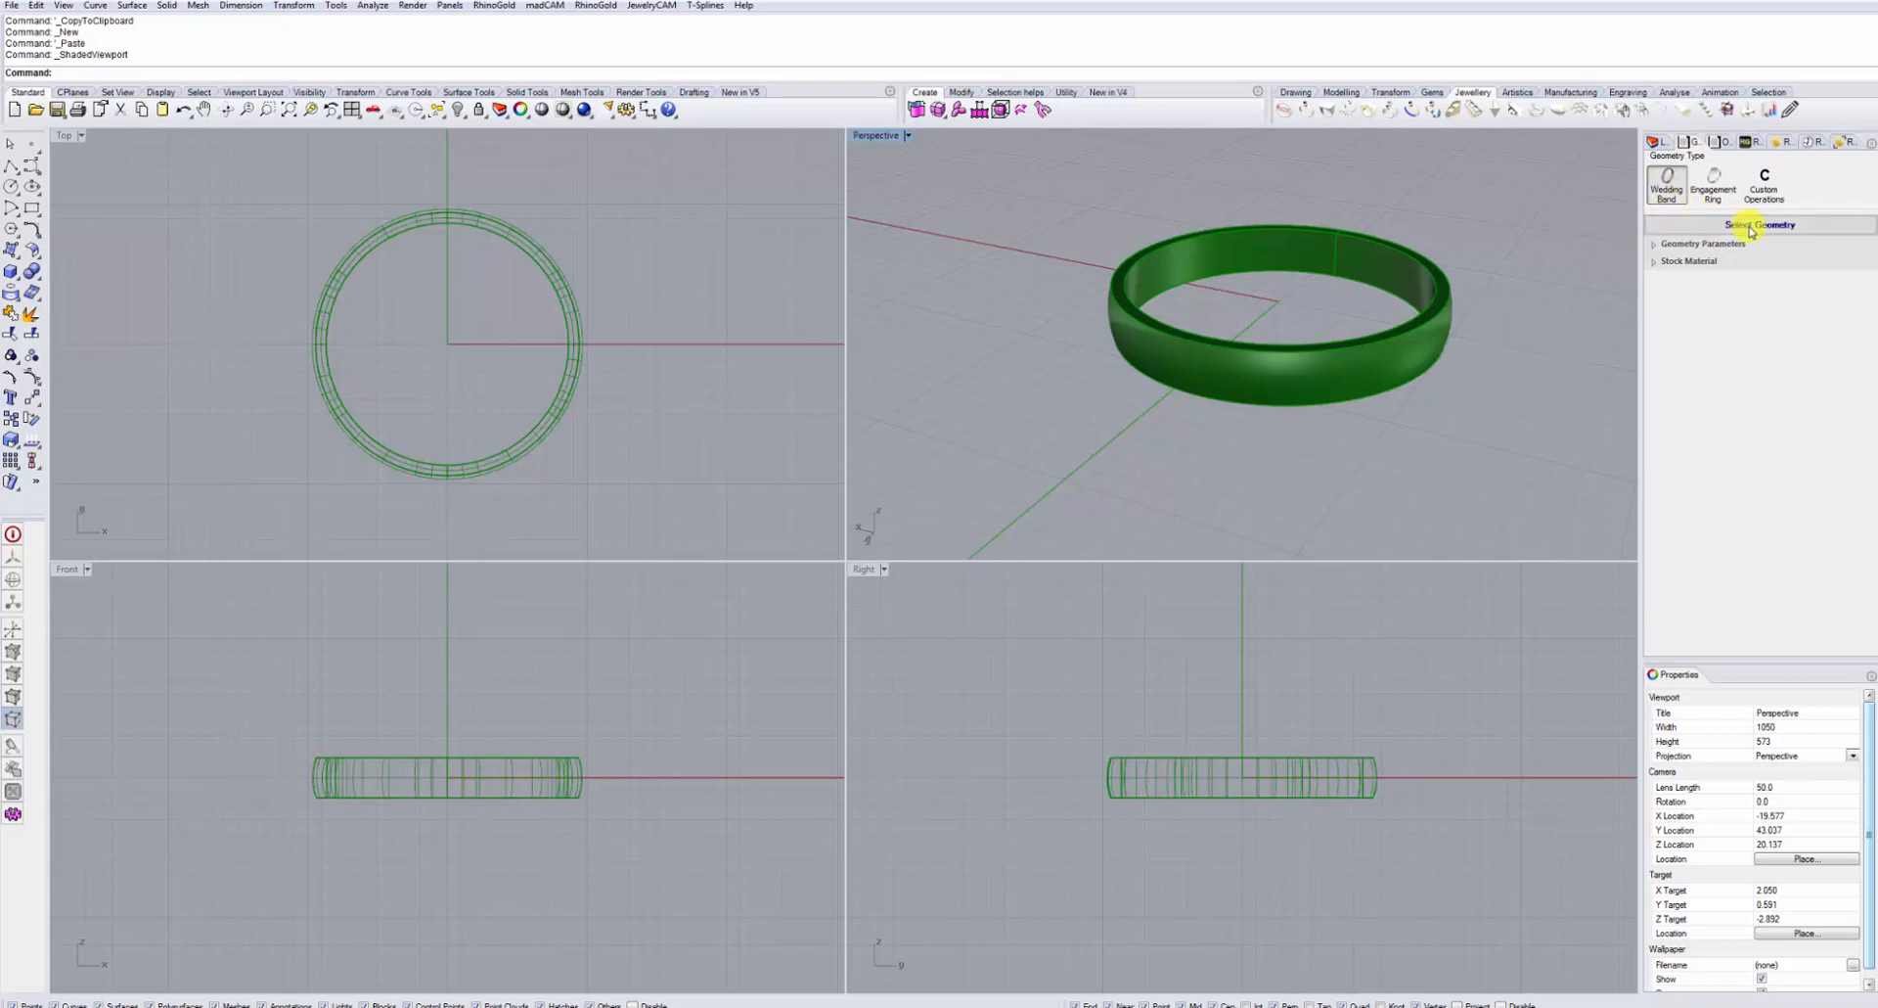
pyautogui.click(1750, 225)
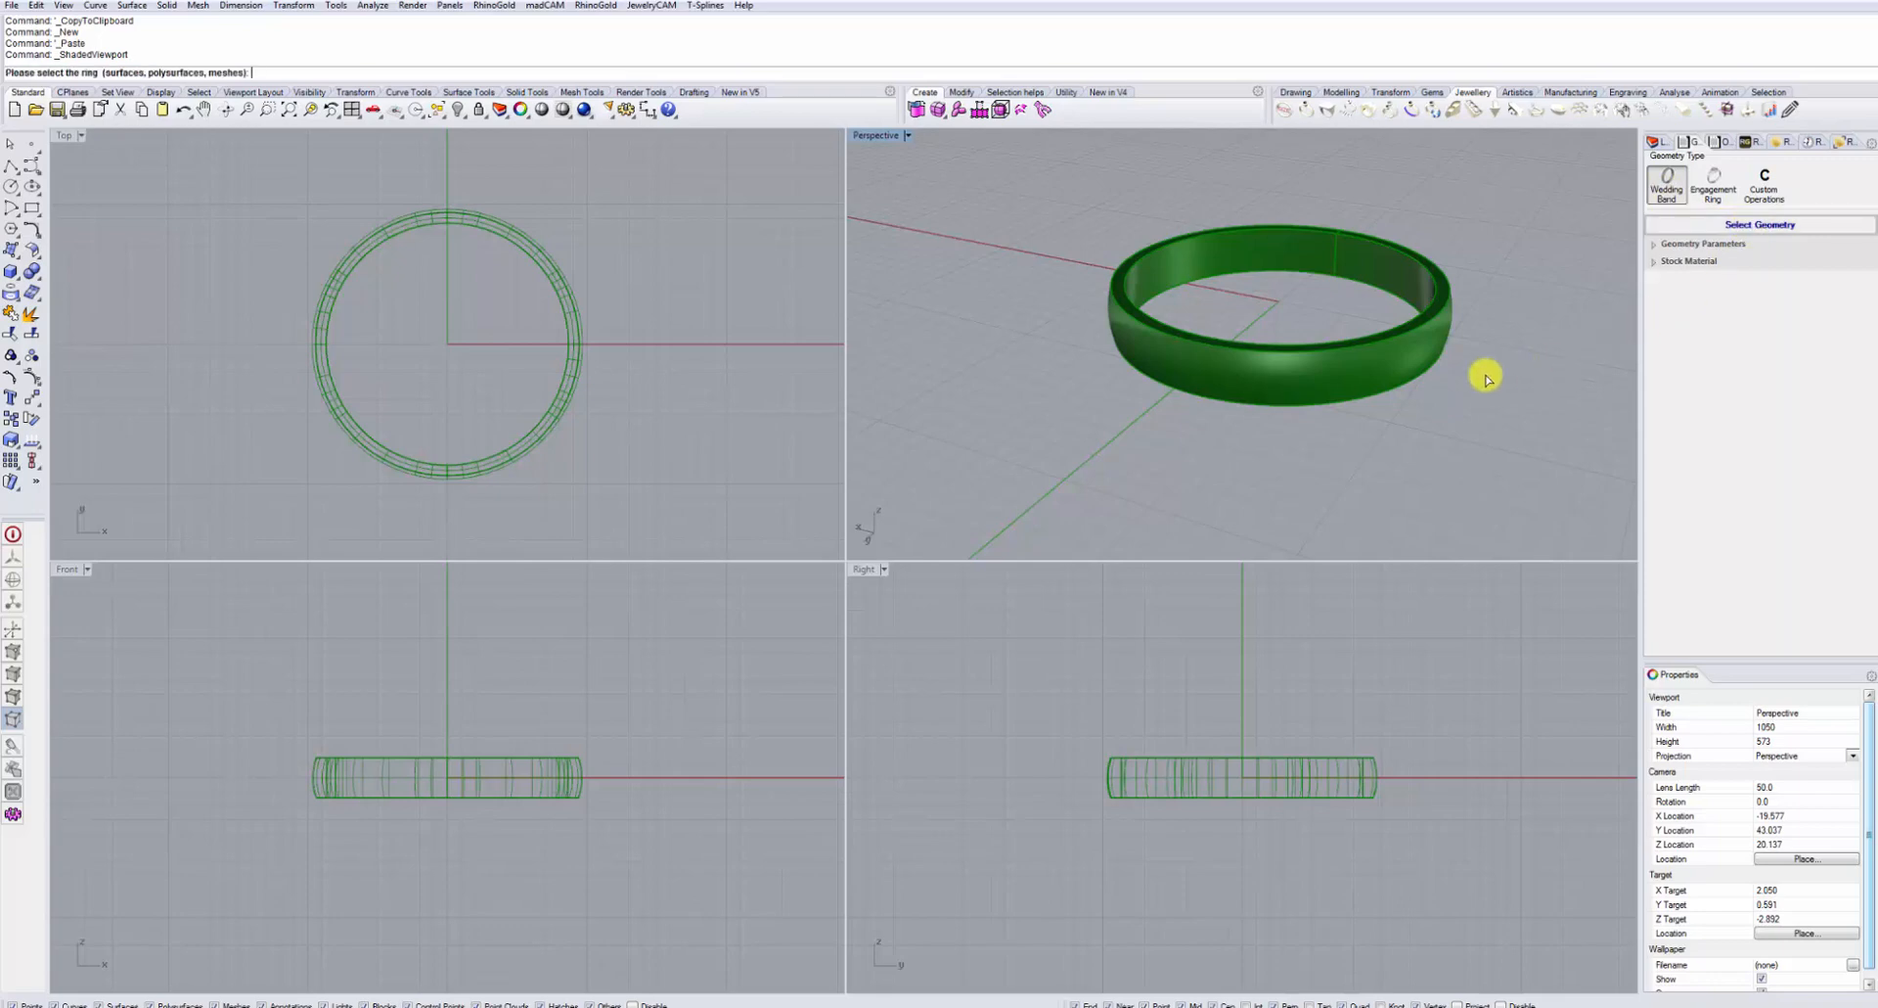
pyautogui.click(1295, 375)
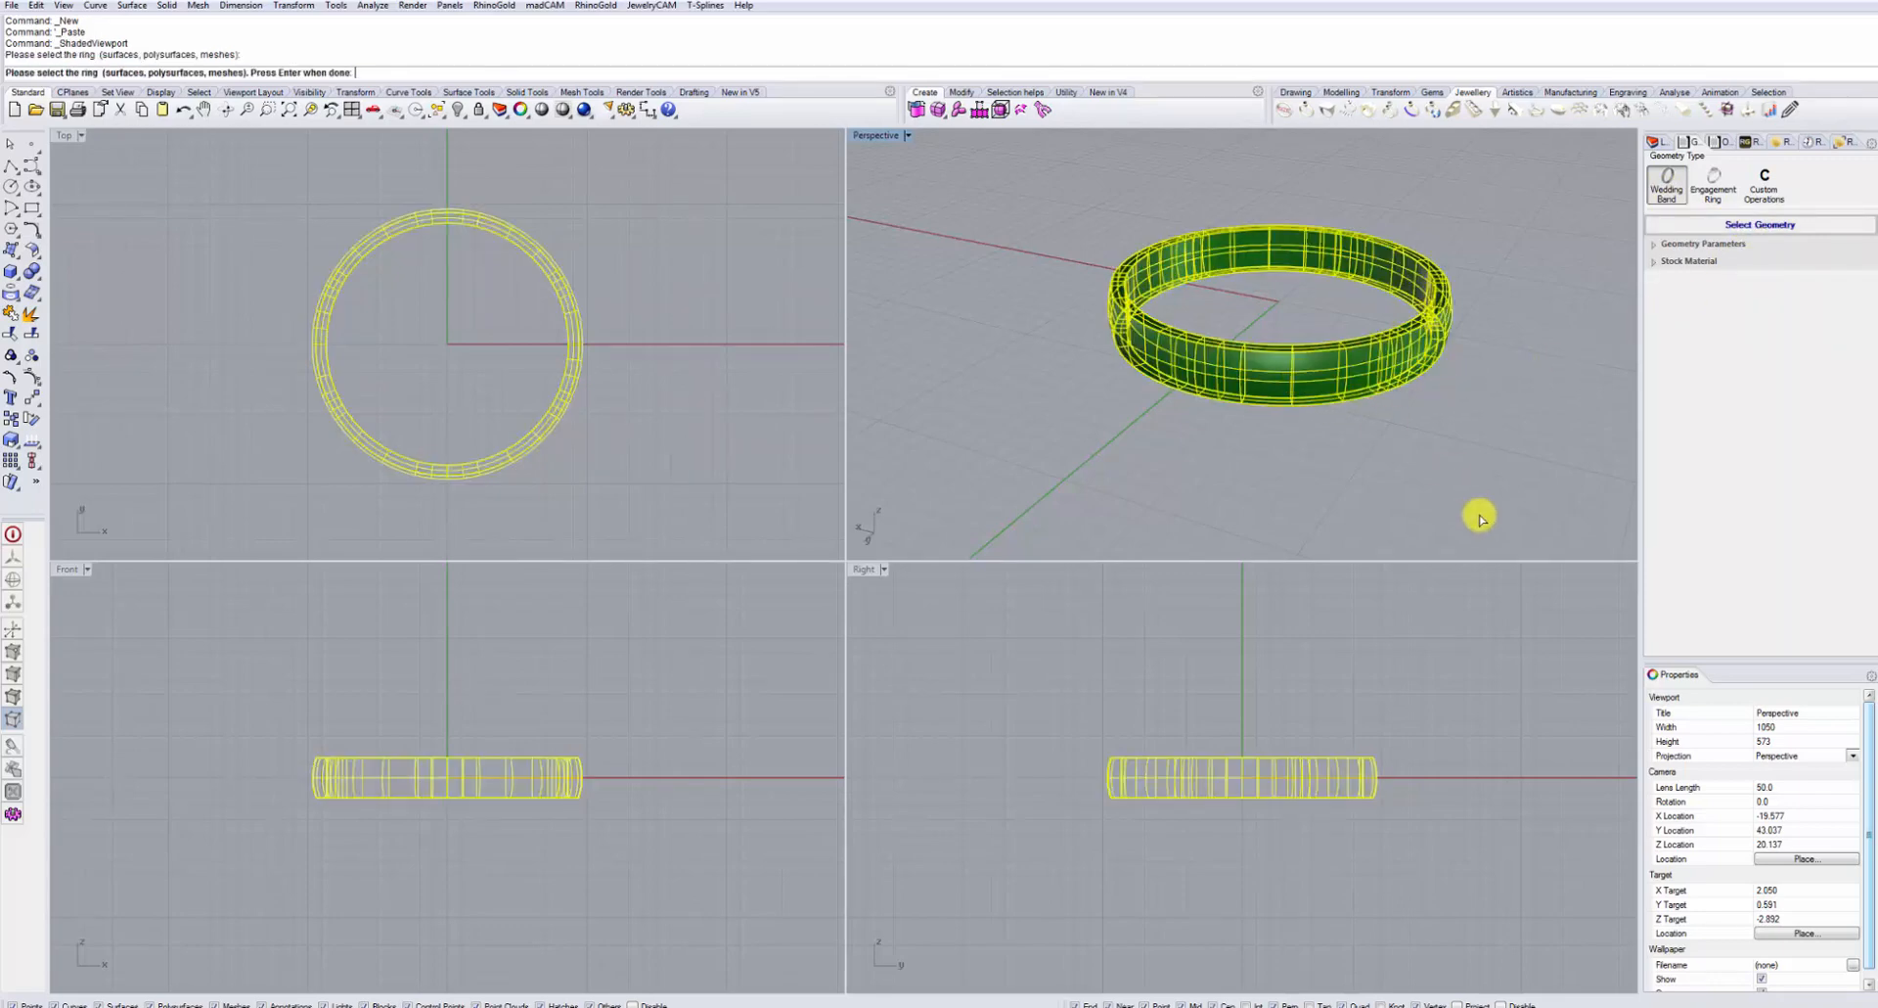
pyautogui.press('Return')
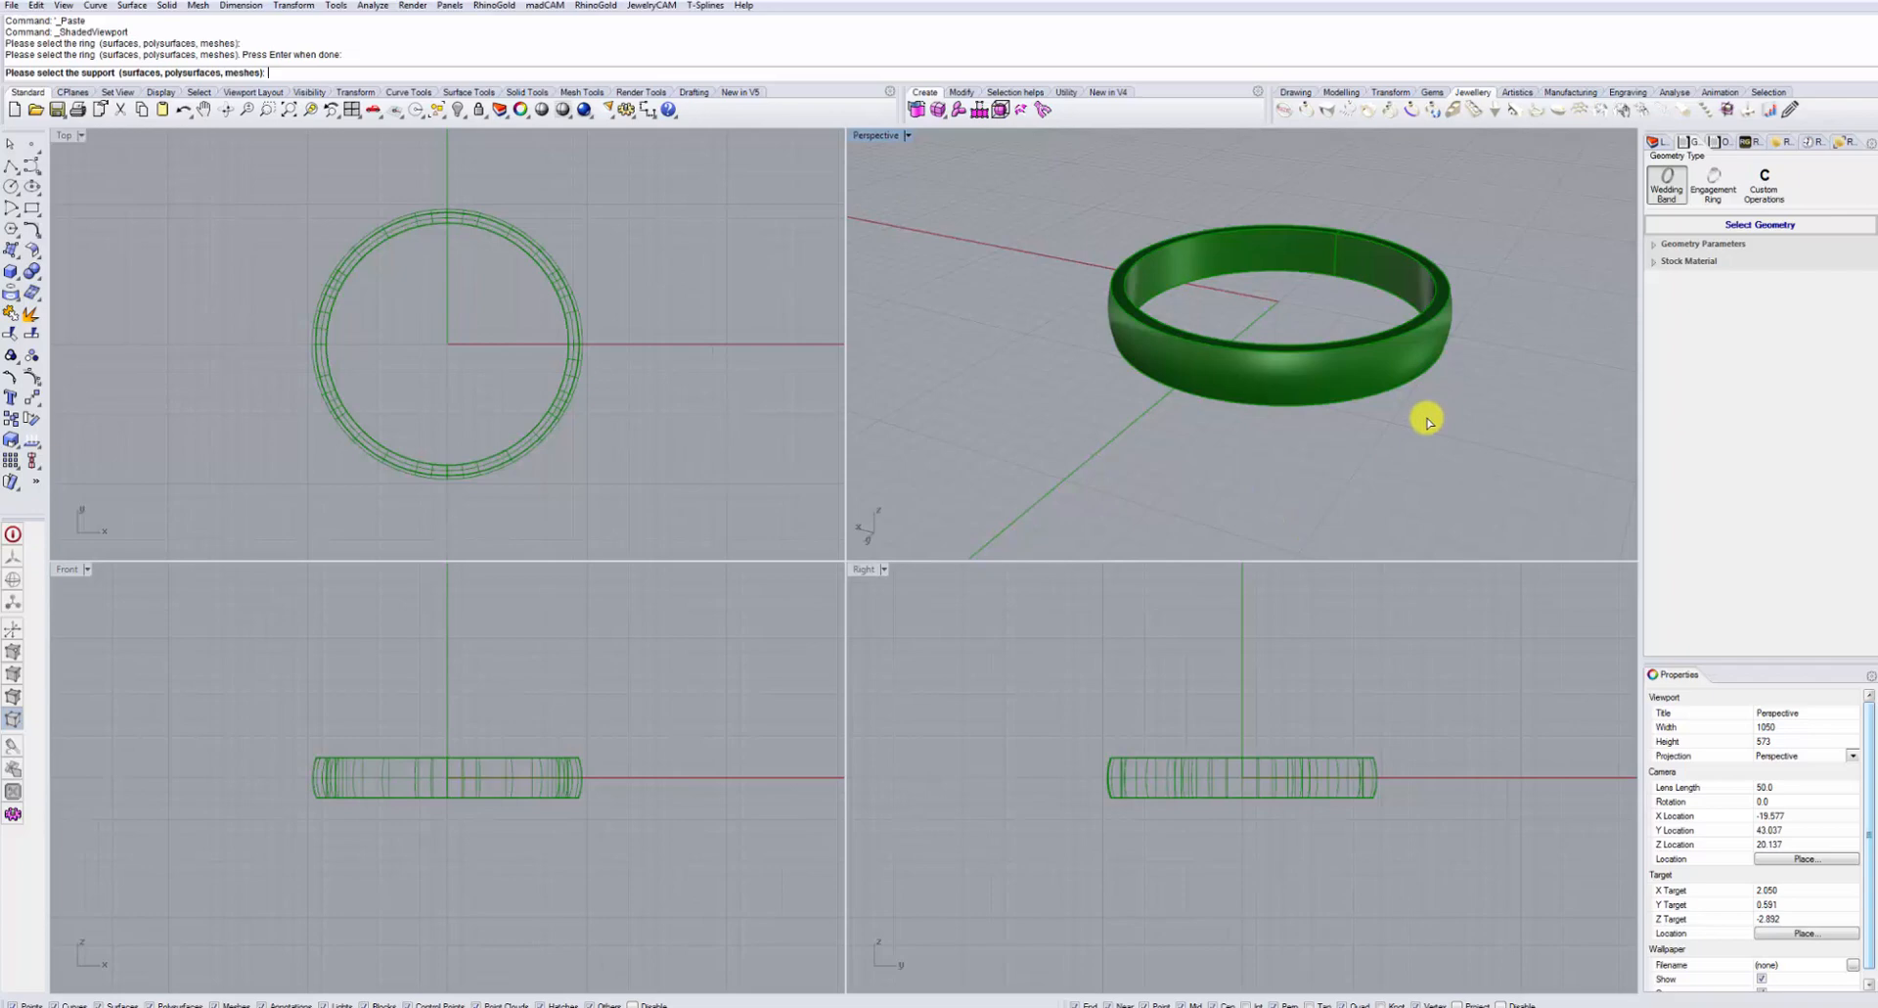
pyautogui.press('Return')
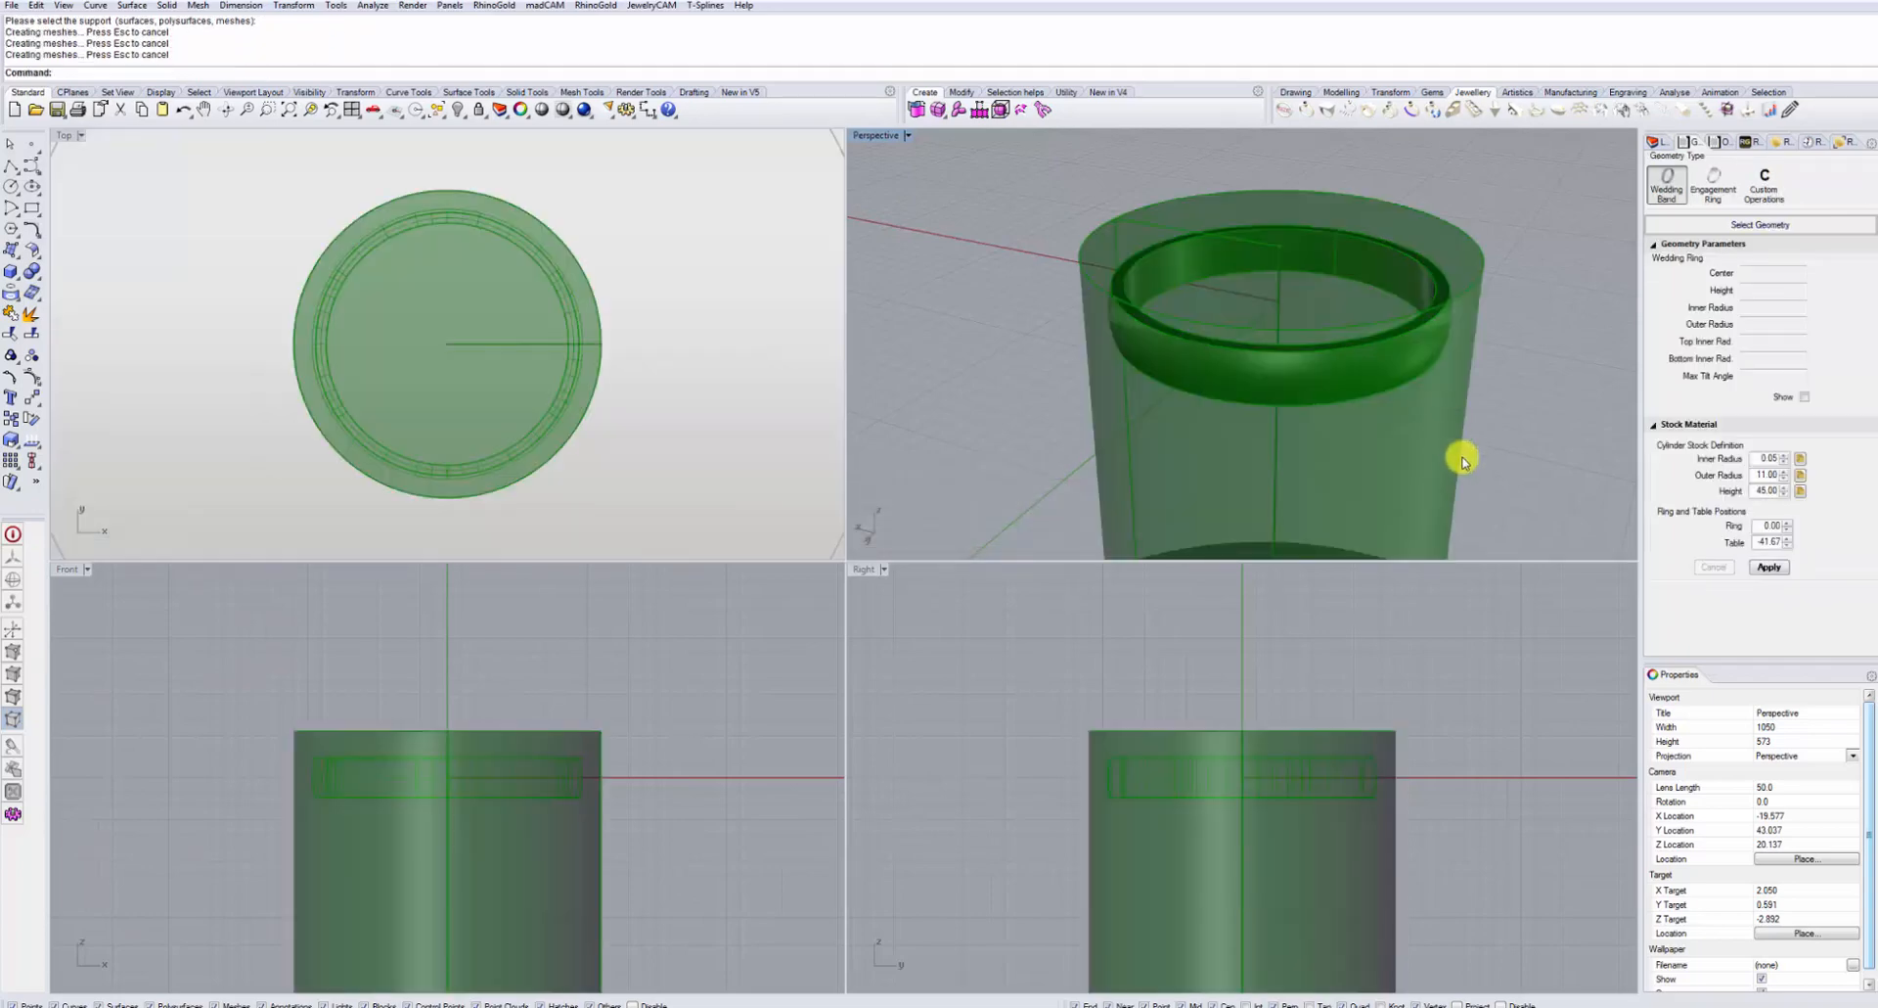
# Step: Examine the cylindrical stock around the ring and its placement on the machine table from several angles
pyautogui.moveTo(1457, 462); pyautogui.dragTo(1288, 394, button='right')
pyautogui.scroll(-12, 1402, 427)
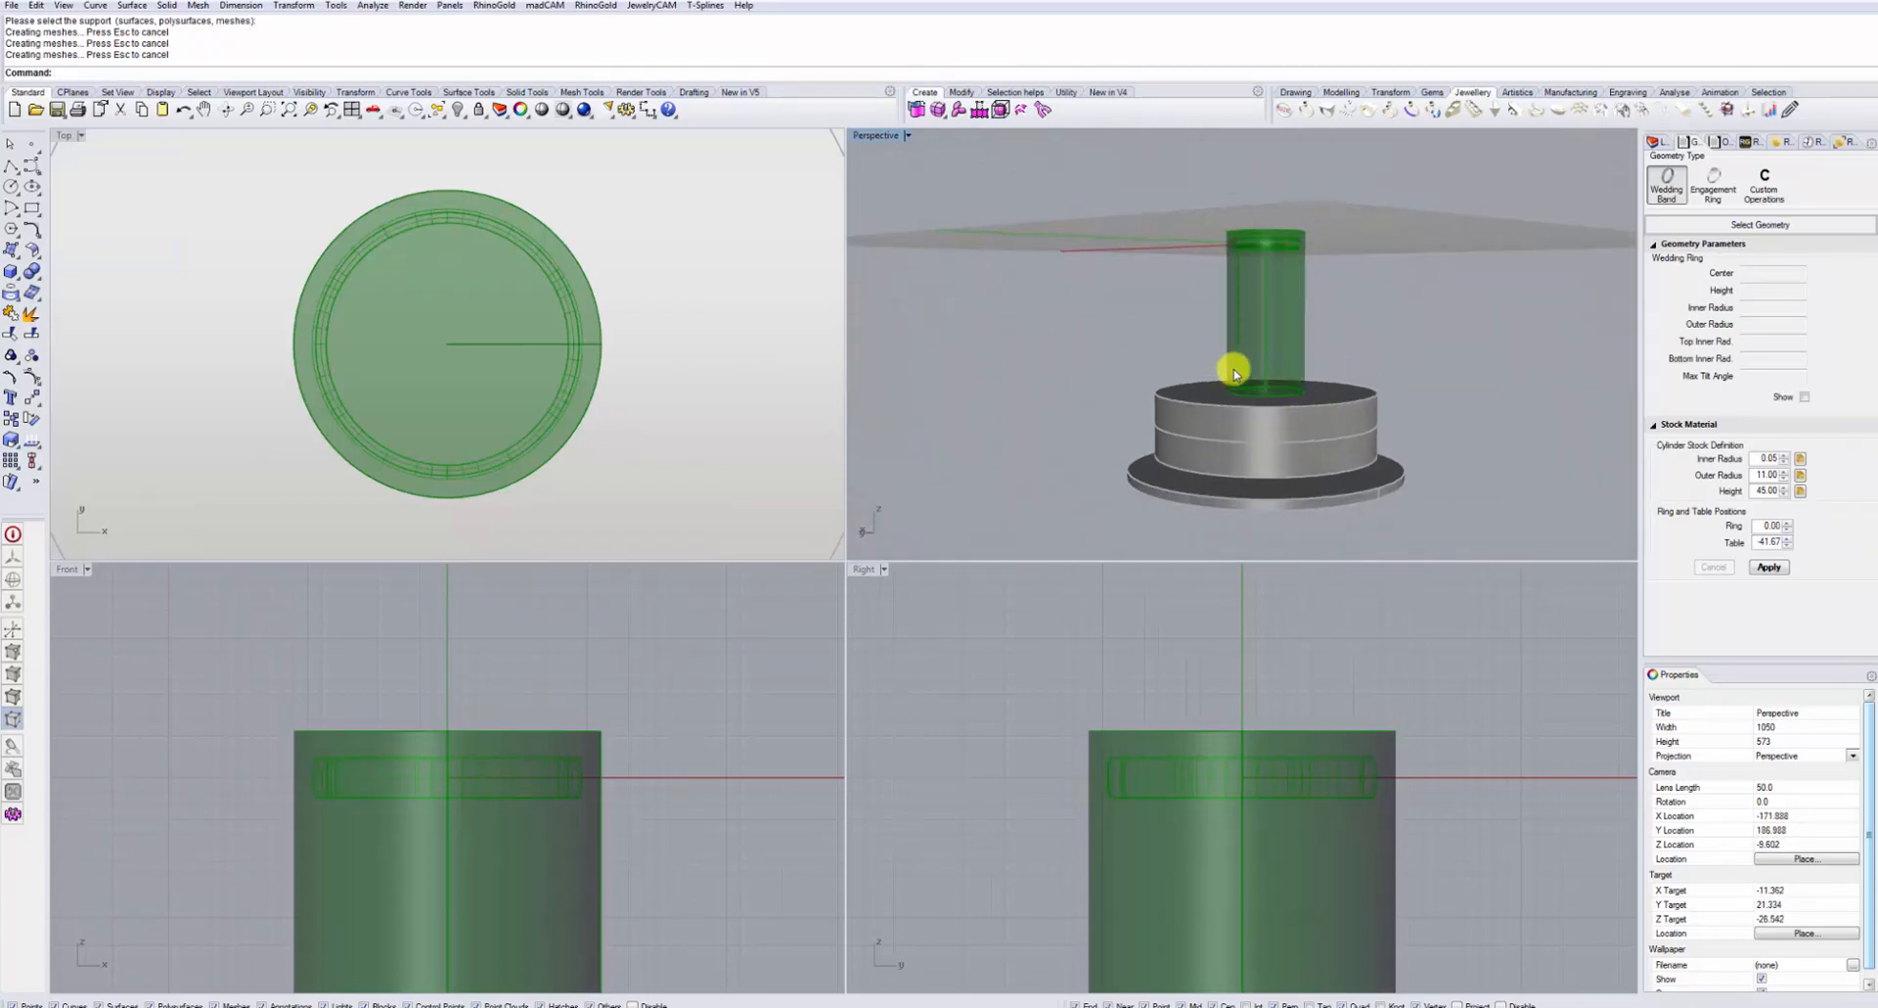
pyautogui.moveTo(1235, 372); pyautogui.dragTo(1136, 411, button='right')
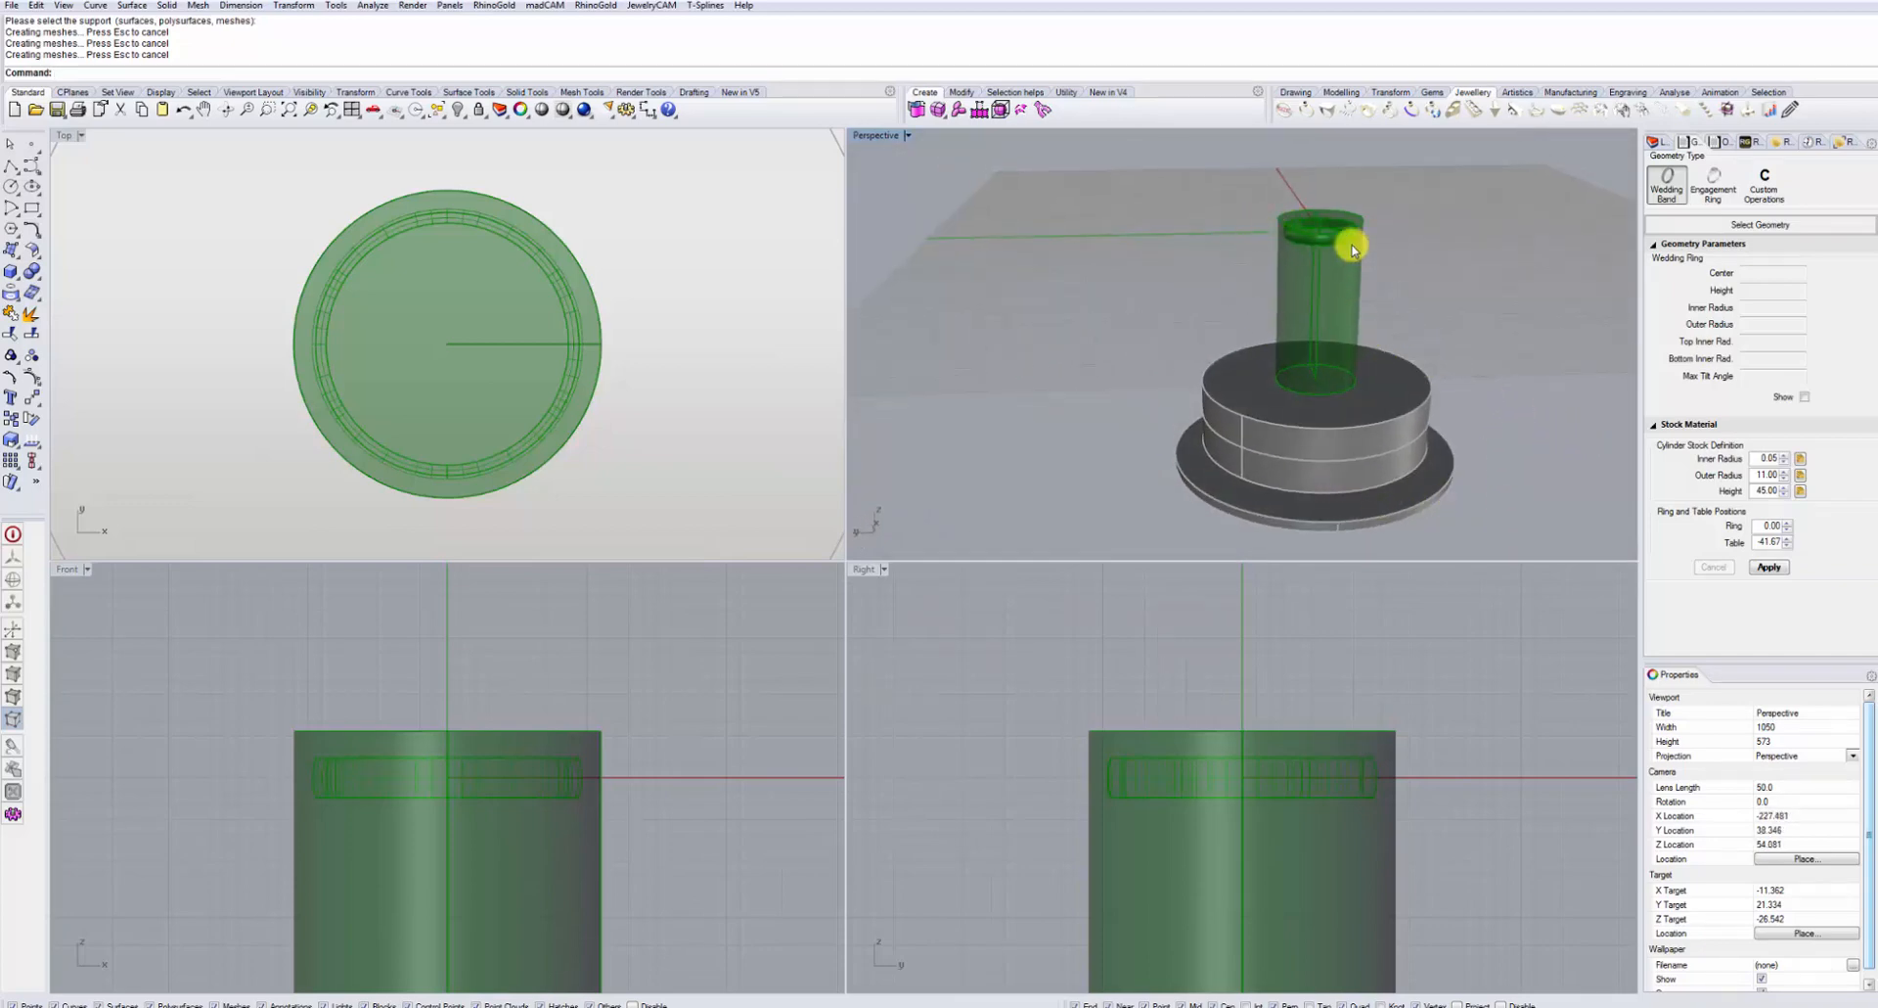
pyautogui.moveTo(1442, 369); pyautogui.dragTo(1283, 490, button='right')
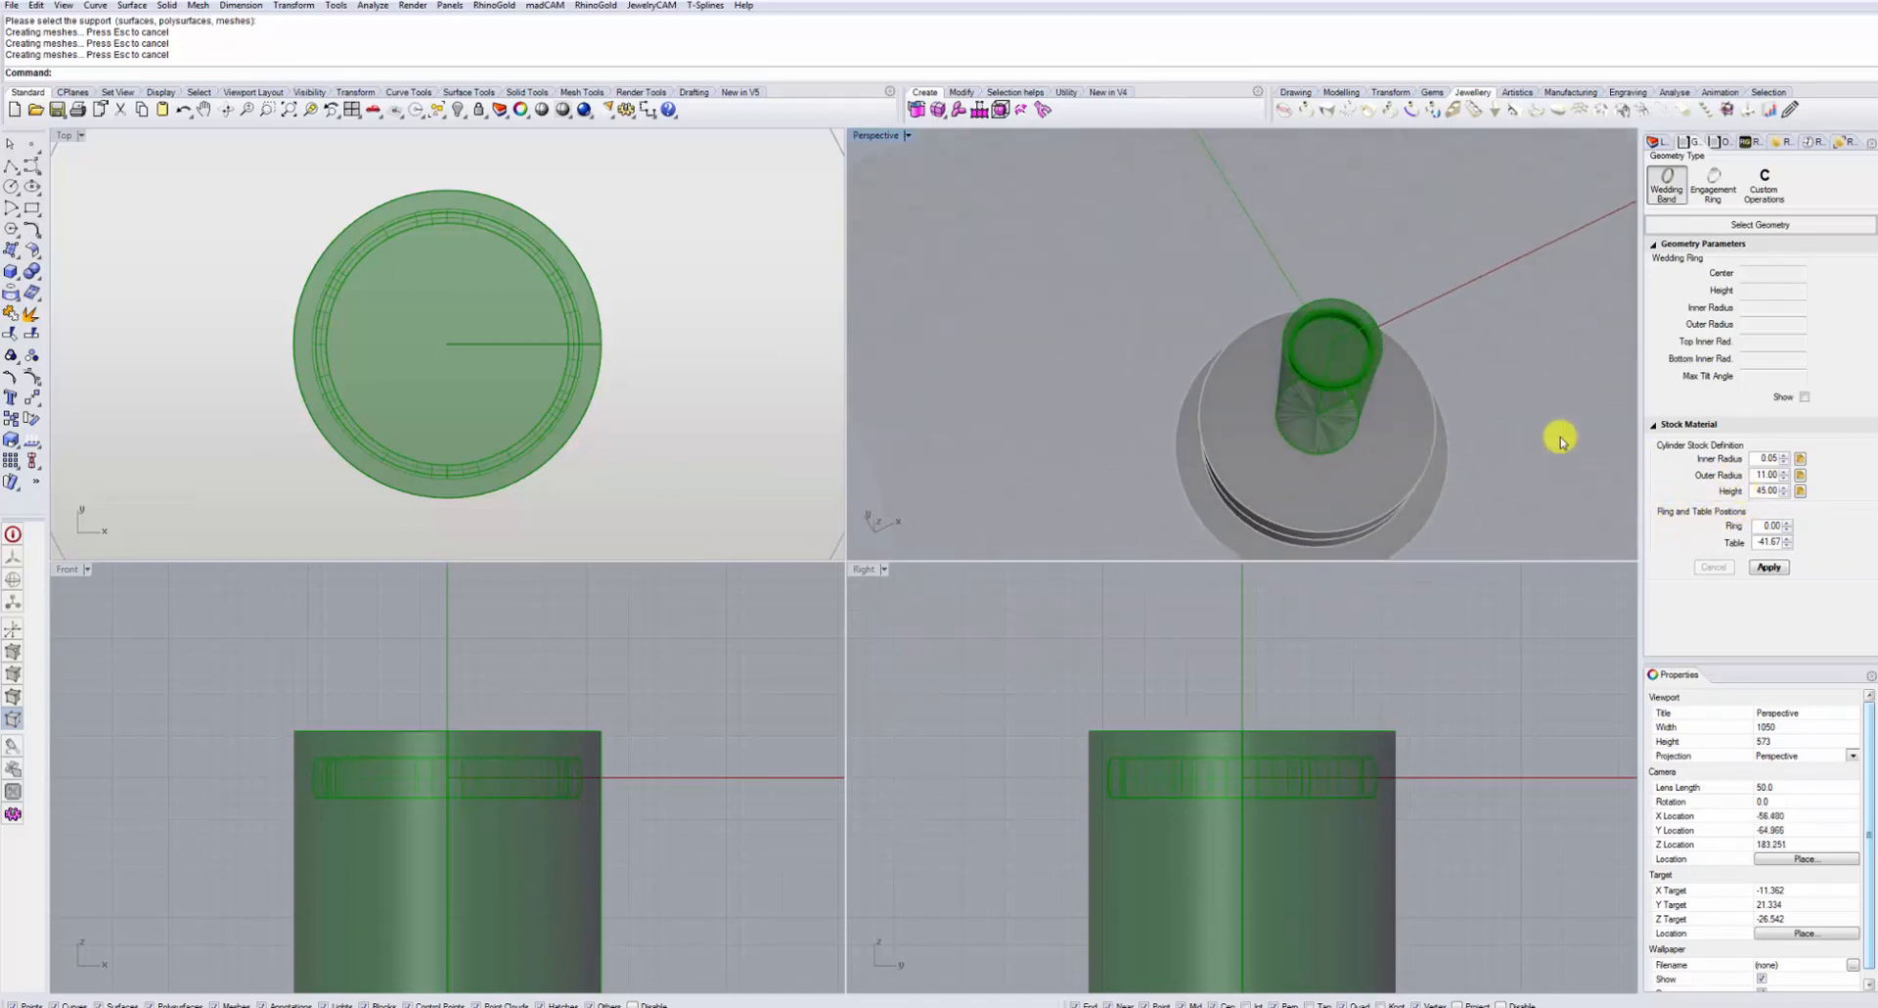
pyautogui.moveTo(1304, 495); pyautogui.dragTo(1342, 438, button='right')
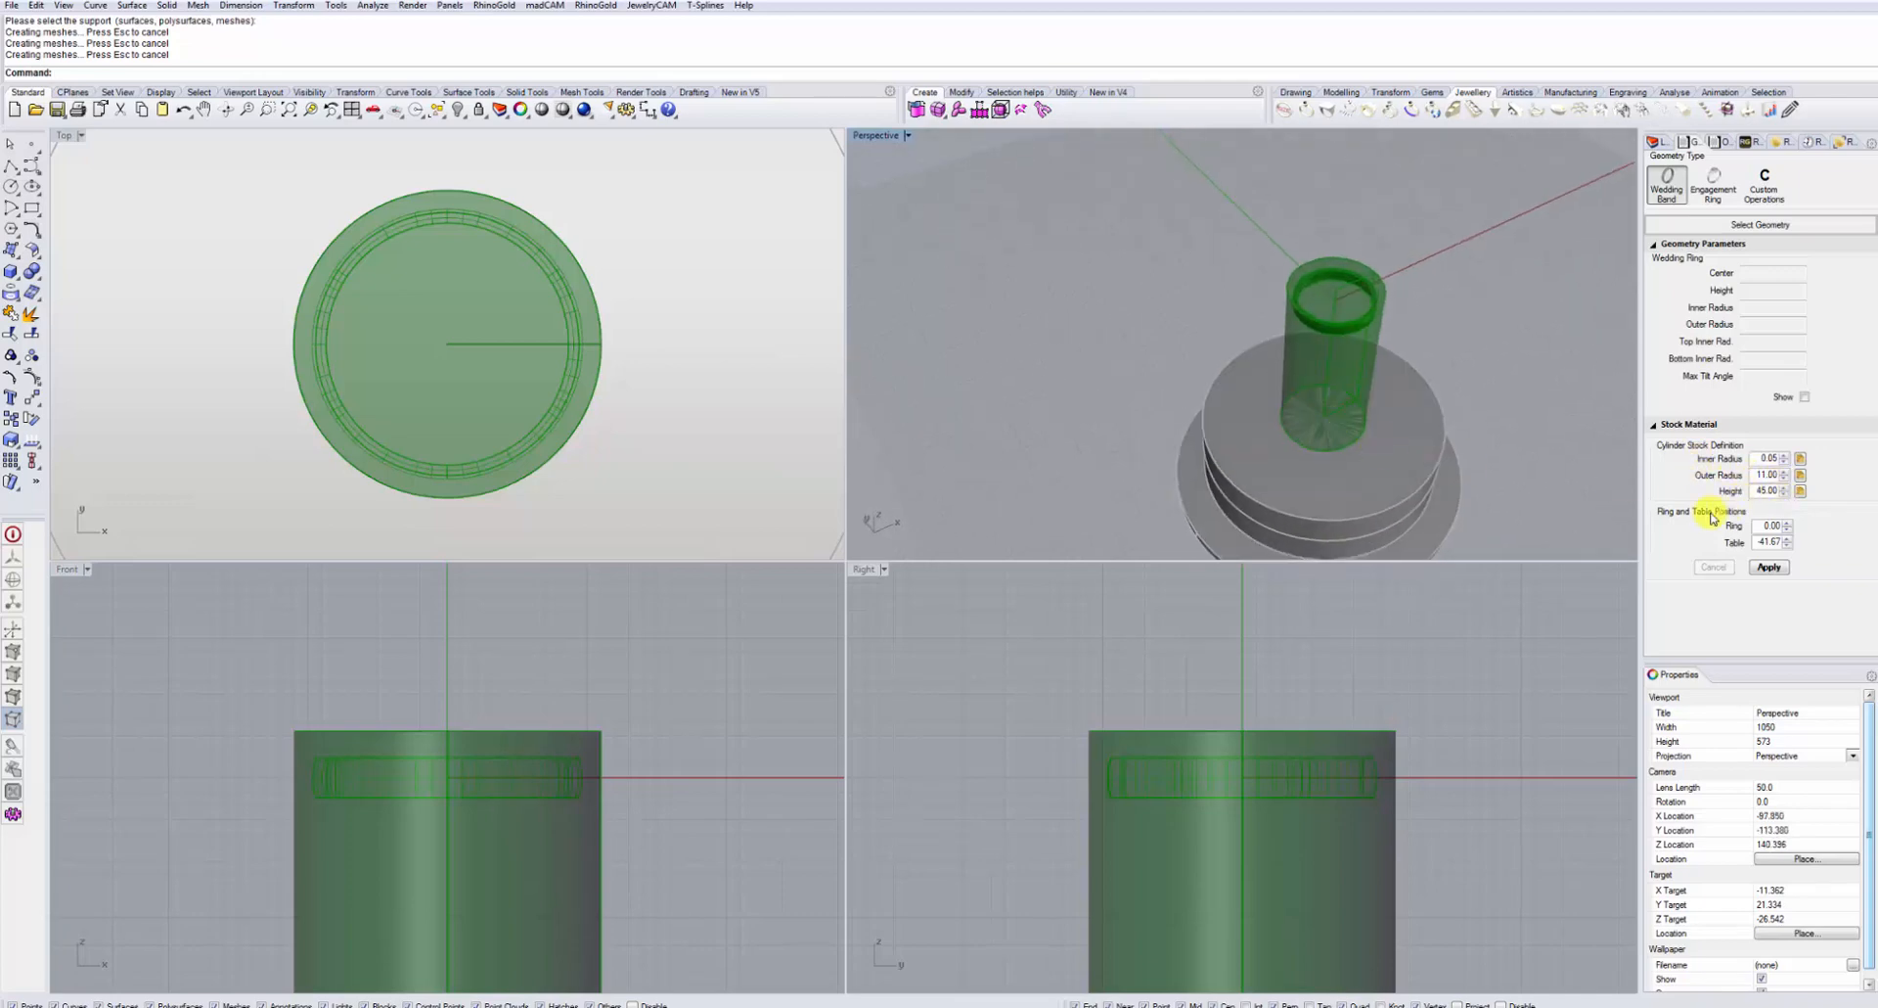
pyautogui.moveTo(1458, 470); pyautogui.dragTo(1362, 315, button='right')
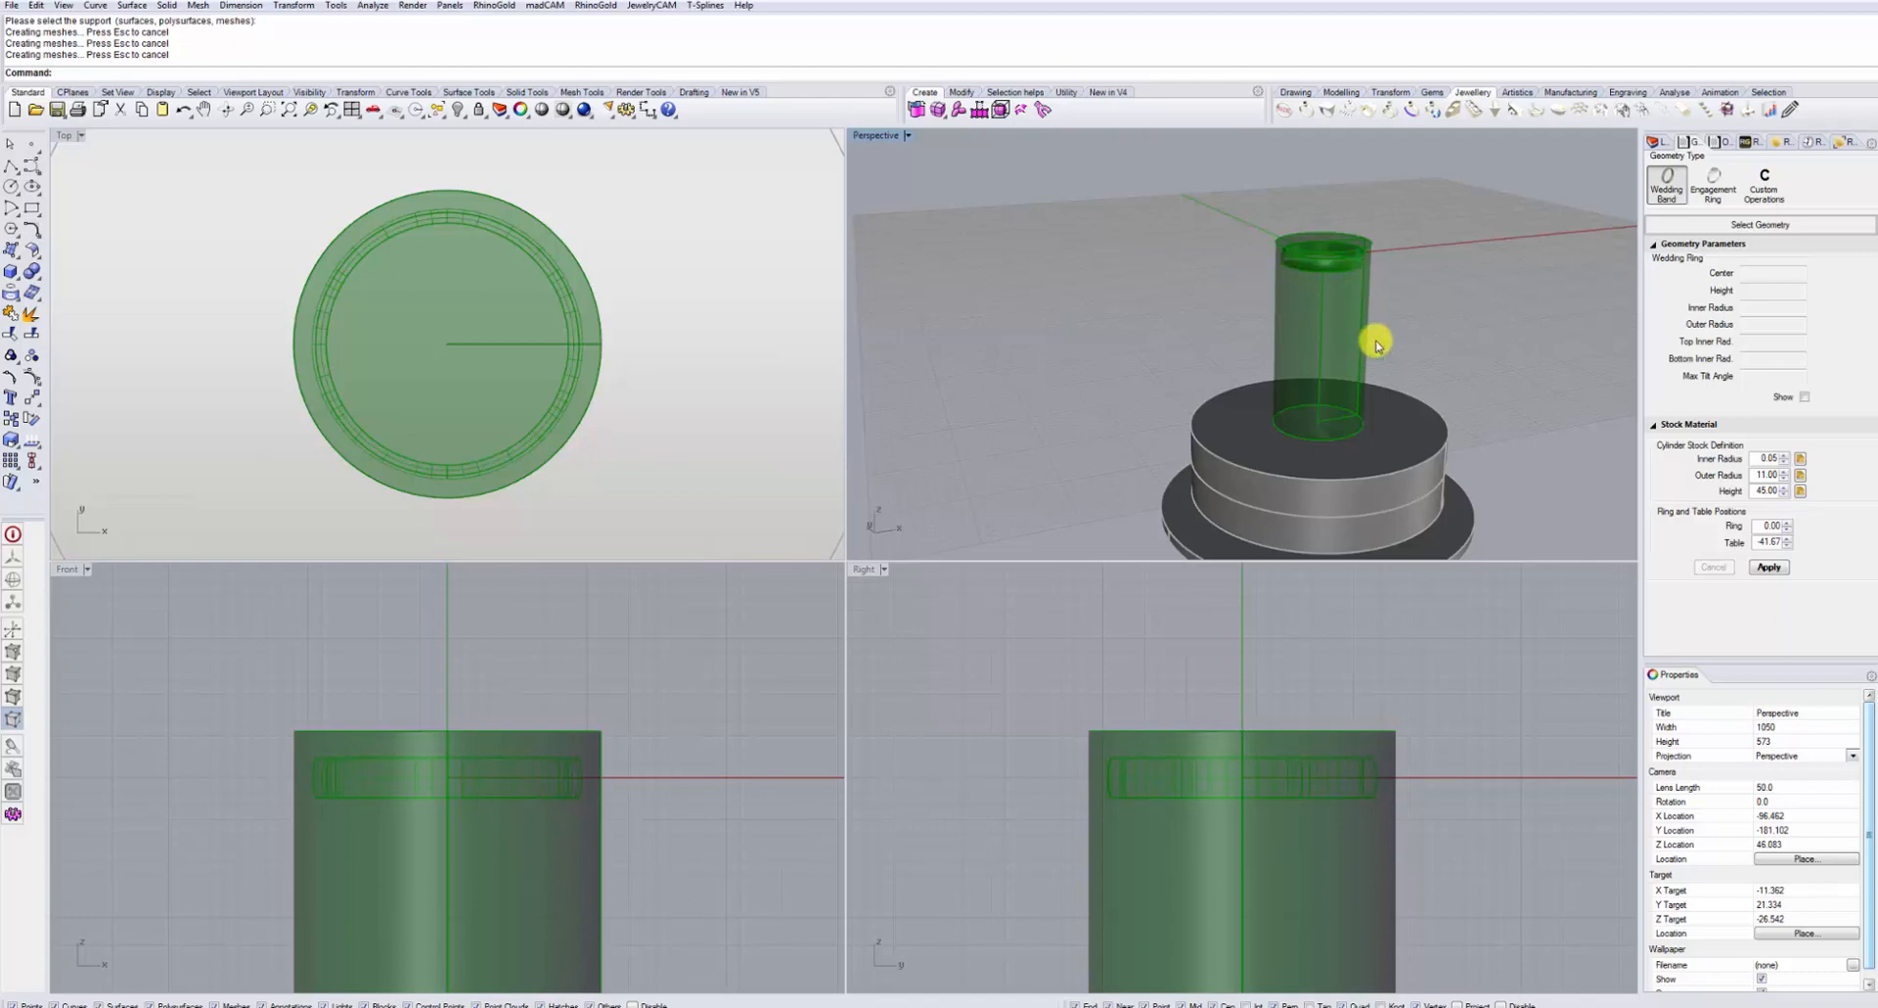
# Step: Set the cylinder stock's outer radius to 16, check it around the ring, and apply the stock definition
pyautogui.doubleClick(1764, 474)
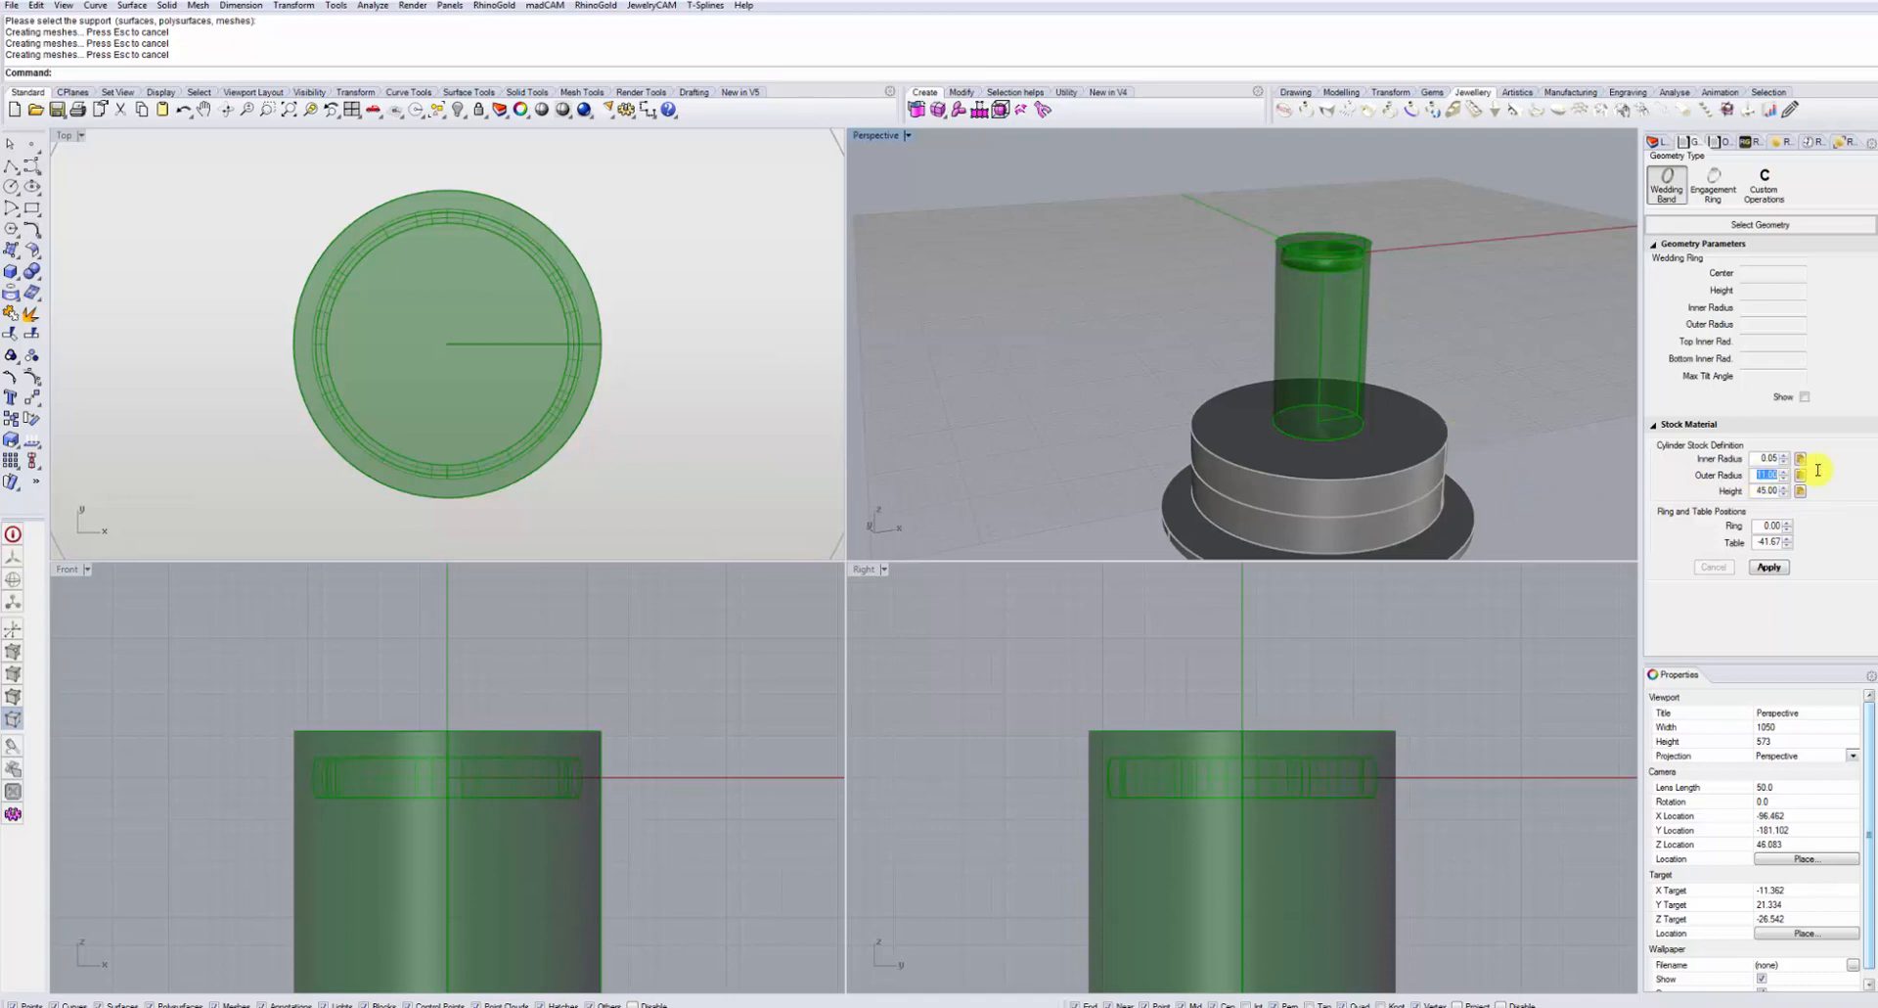
pyautogui.write('16')
pyautogui.press('Return')
pyautogui.moveTo(1424, 406); pyautogui.dragTo(1370, 369, button='right')
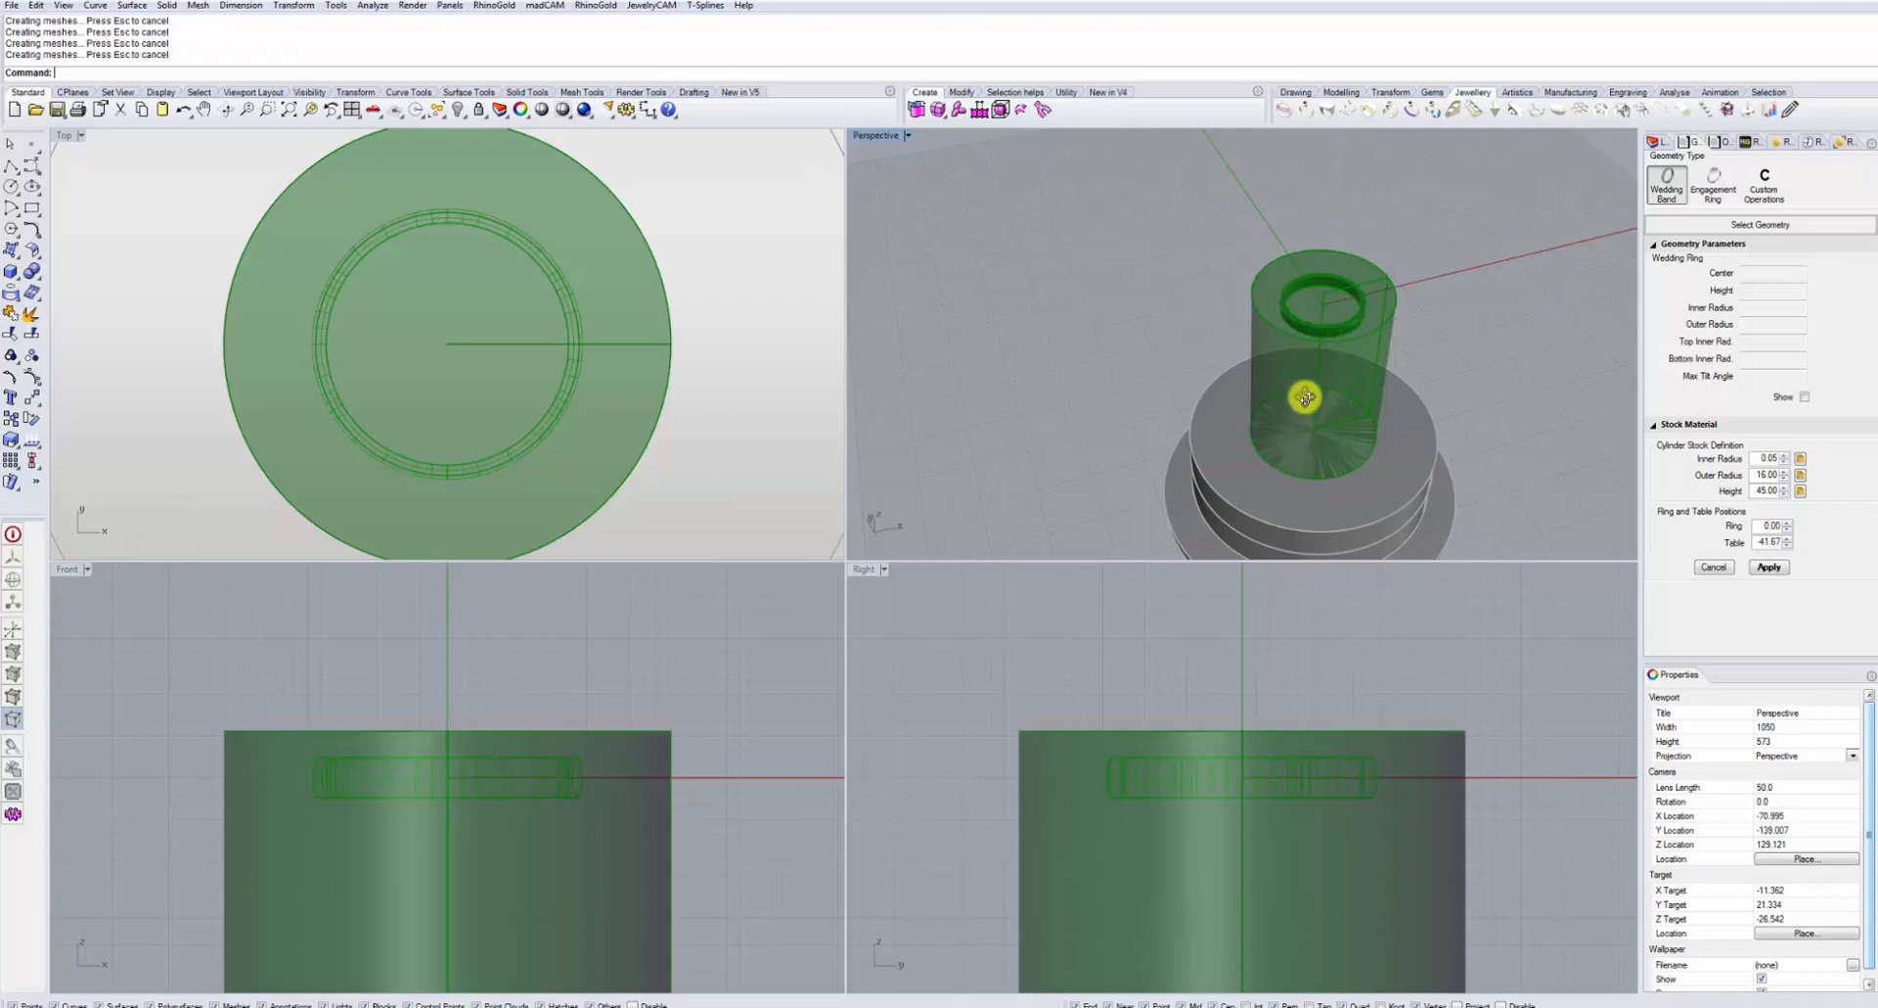
pyautogui.moveTo(1308, 399)
pyautogui.mouseDown(button='right')
pyautogui.moveTo(1312, 339)
pyautogui.moveTo(1317, 370)
pyautogui.mouseUp(button='right')
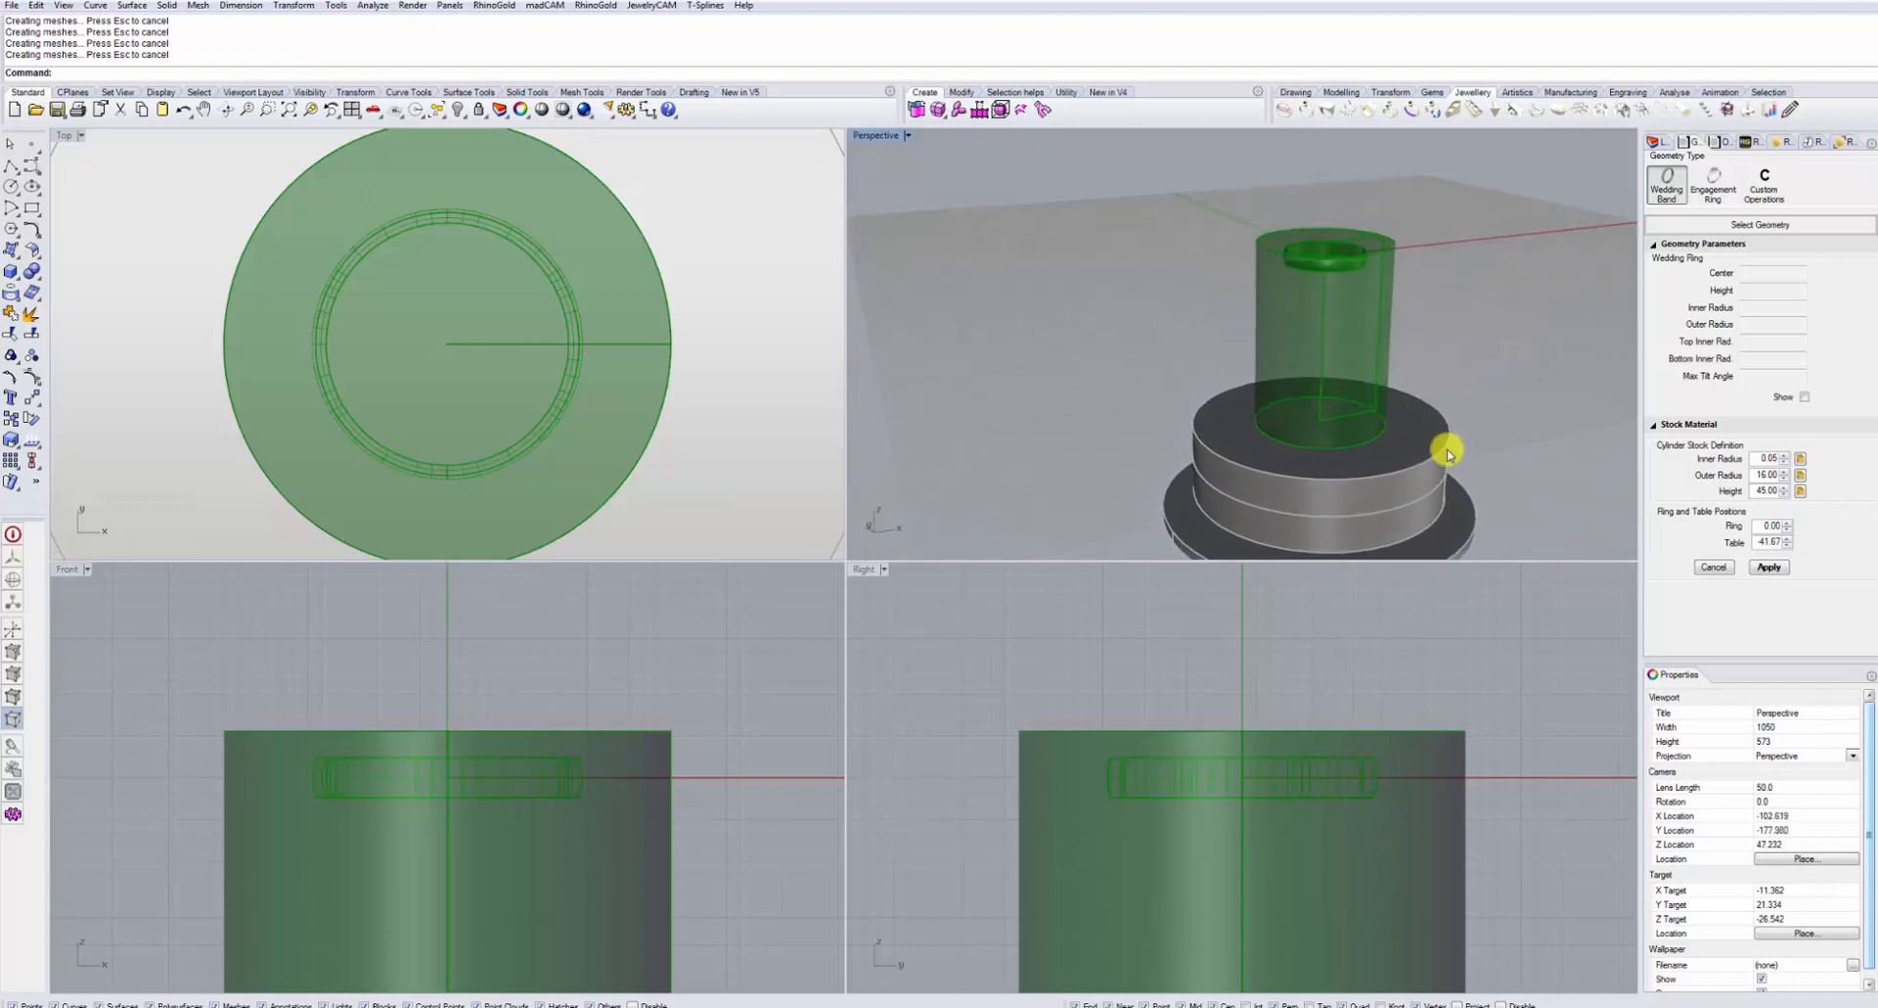
pyautogui.moveTo(1425, 277); pyautogui.dragTo(1128, 327, button='right')
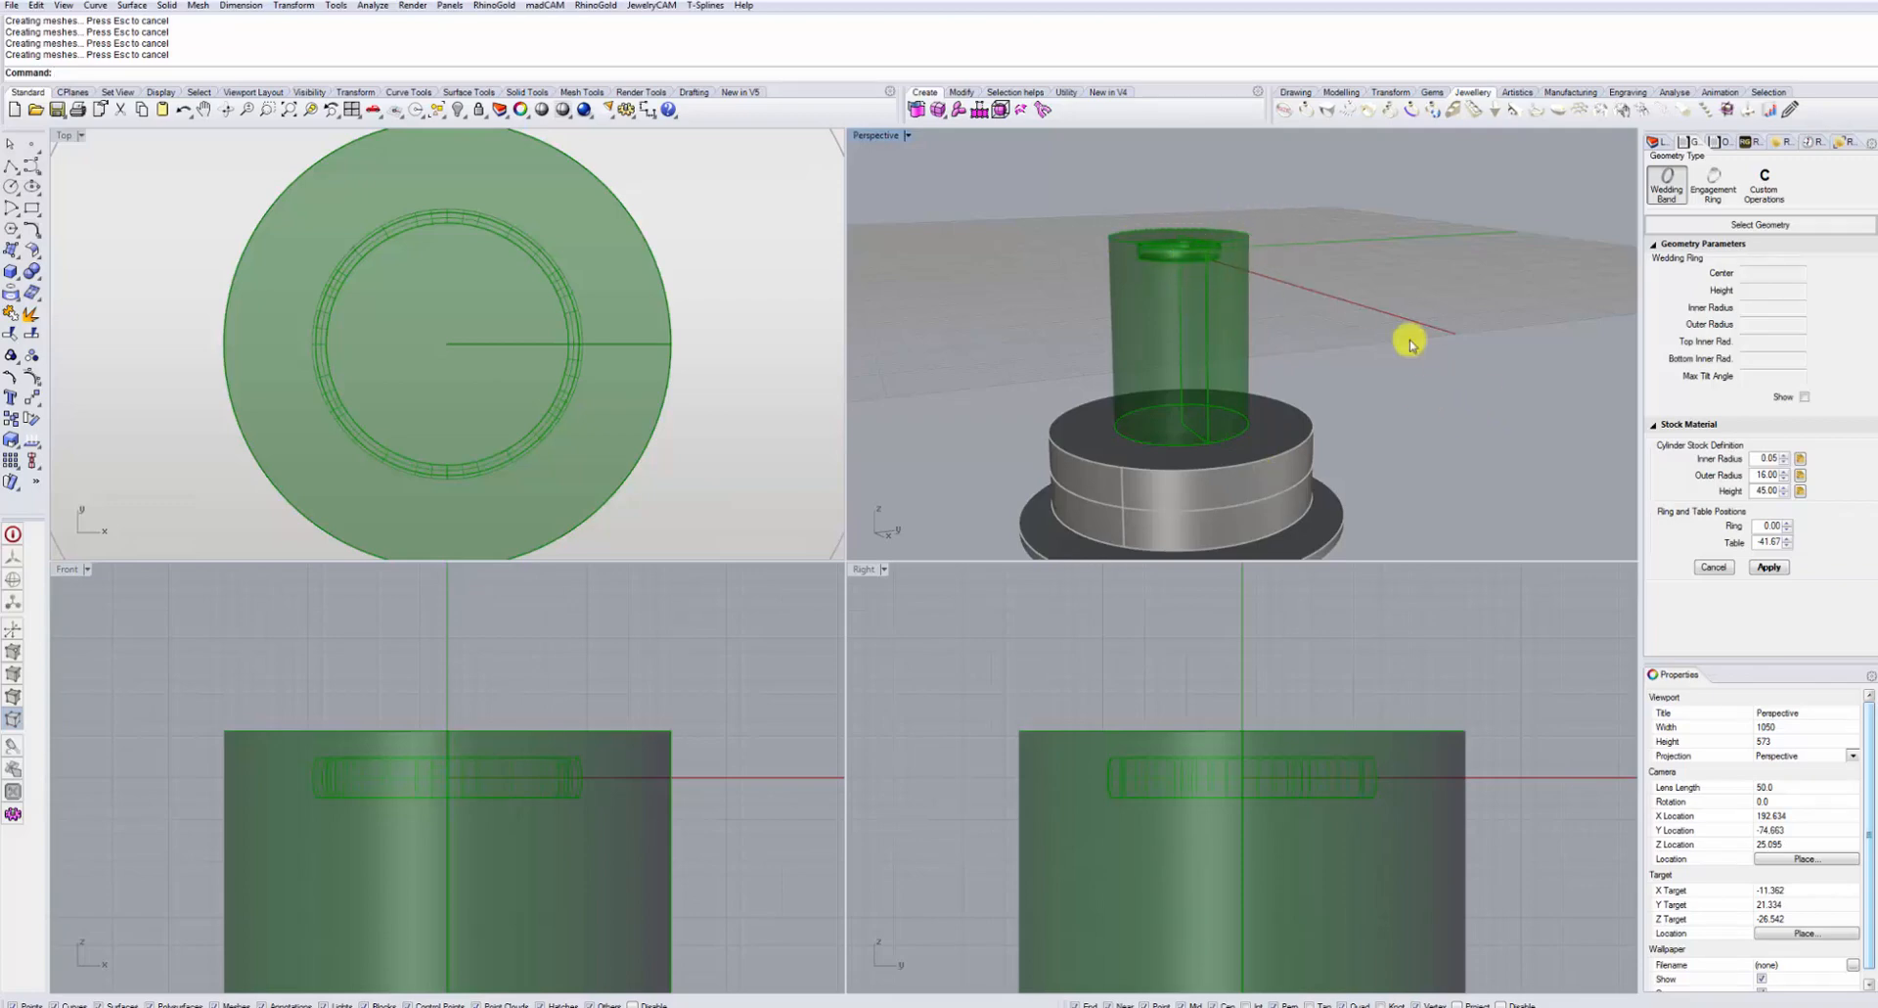
pyautogui.click(1768, 567)
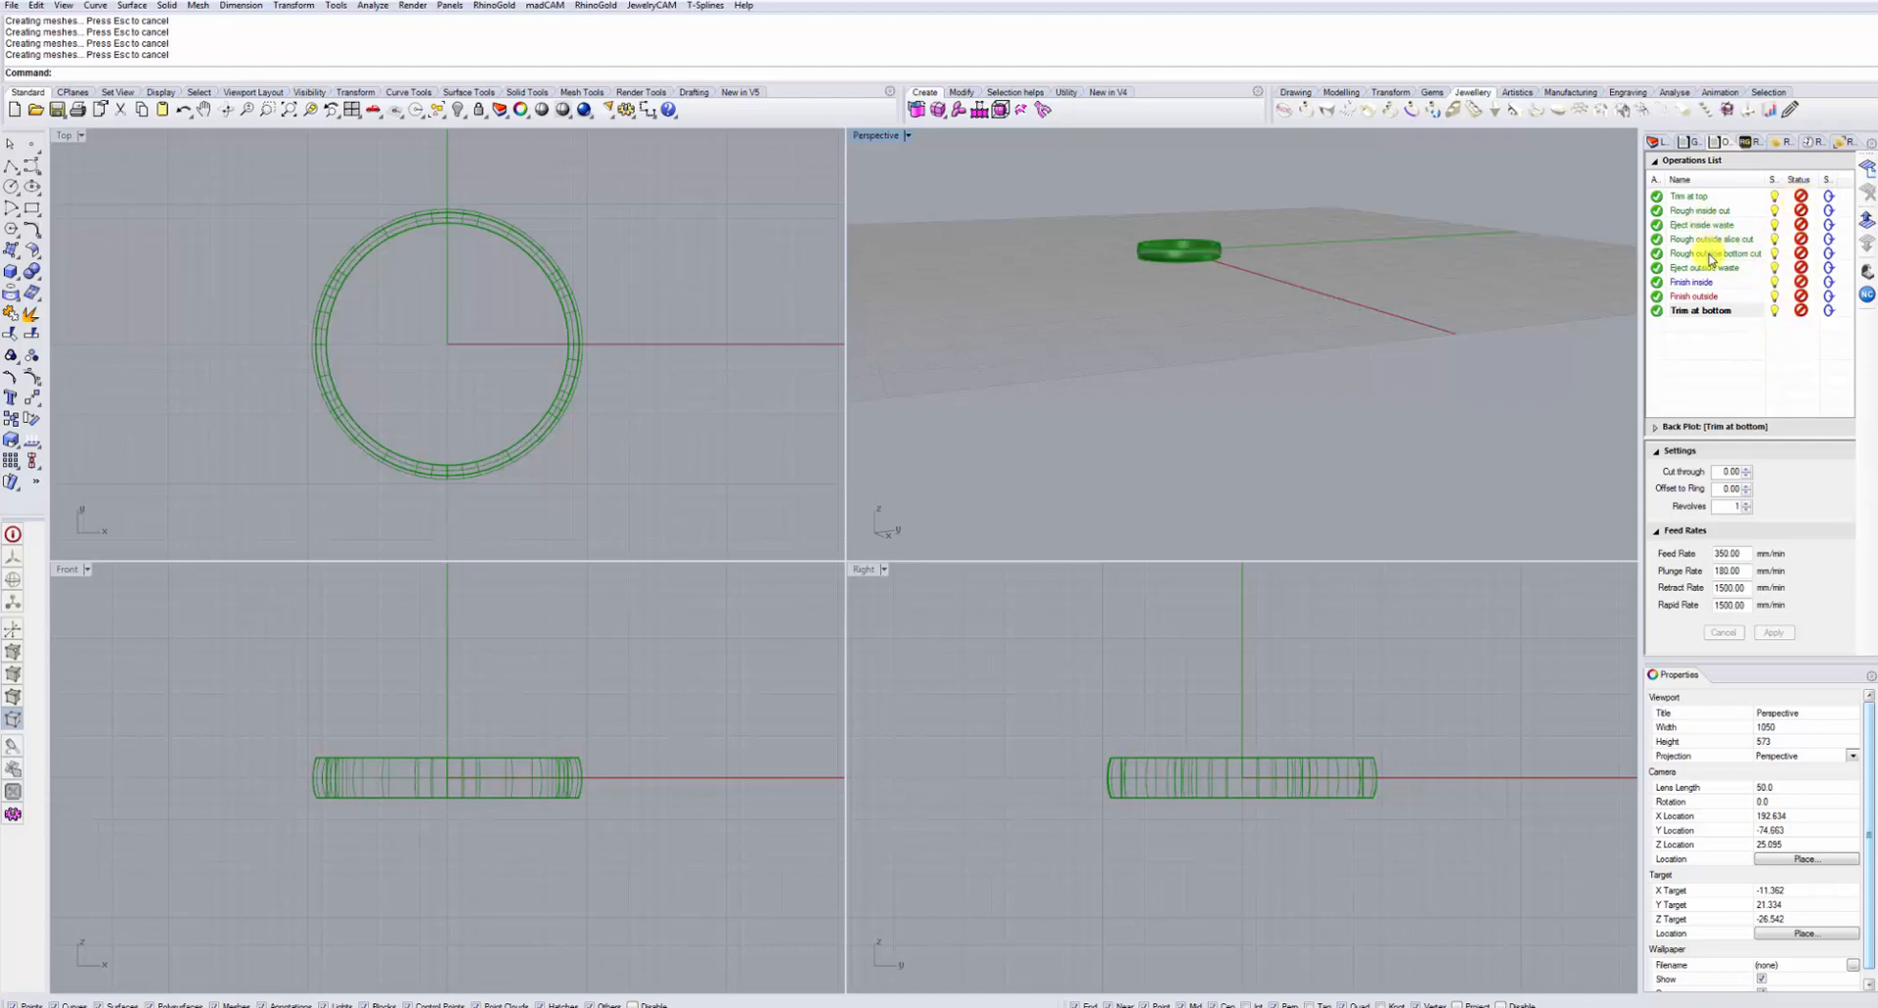
# Step: Calculate the toolpaths for all operations in the operations list
pyautogui.moveTo(1503, 334); pyautogui.dragTo(1239, 316, button='right')
pyautogui.scroll(5, 1242, 407)
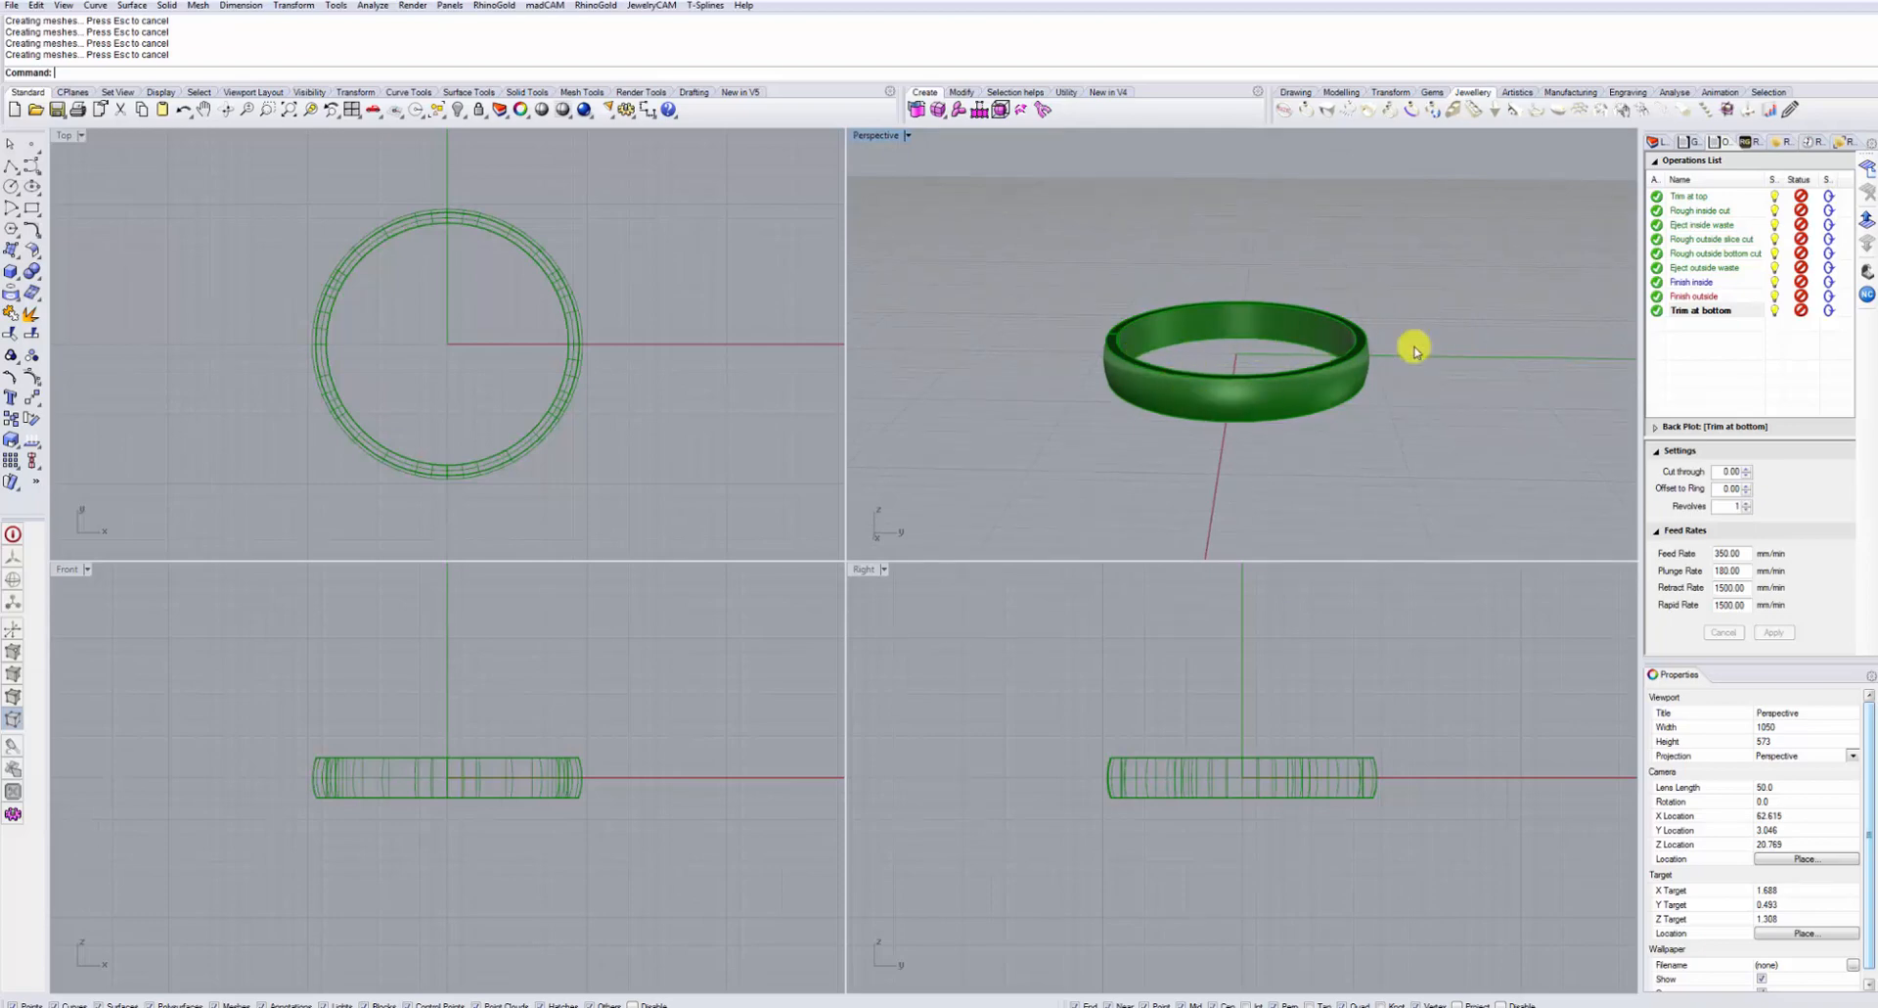
pyautogui.click(1696, 198)
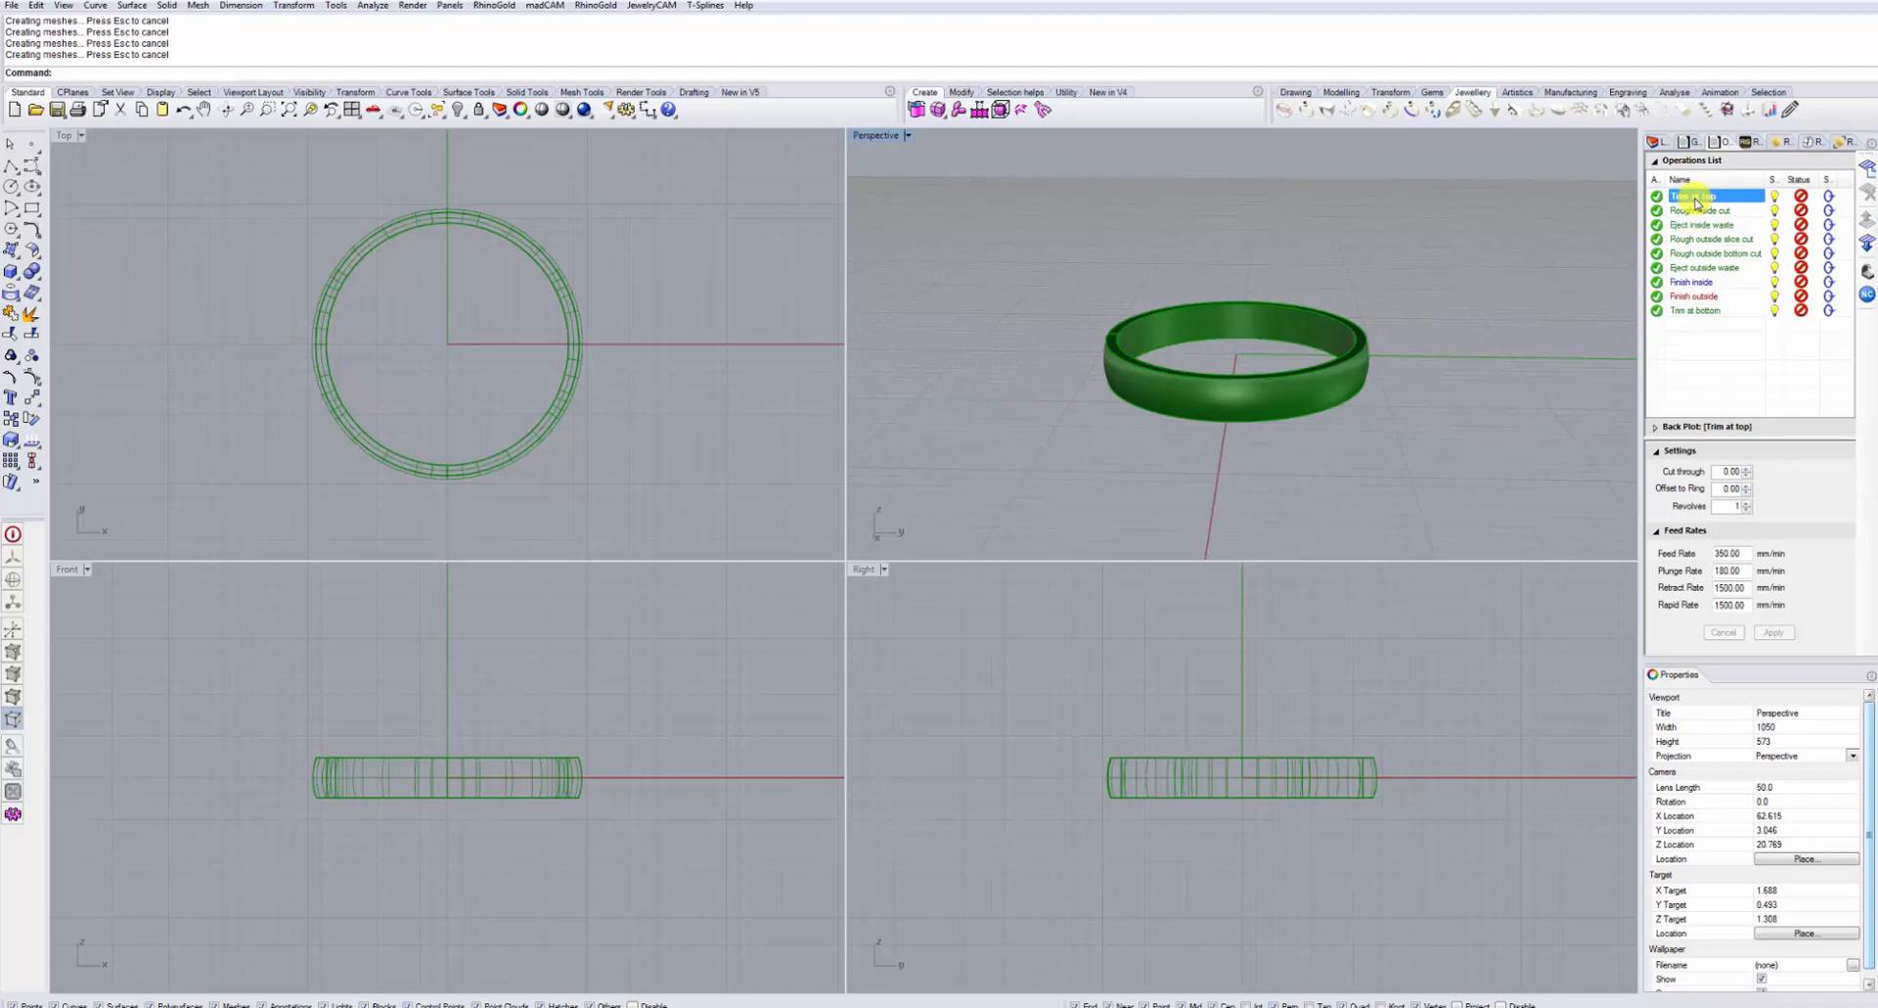
pyautogui.rightClick(1696, 202)
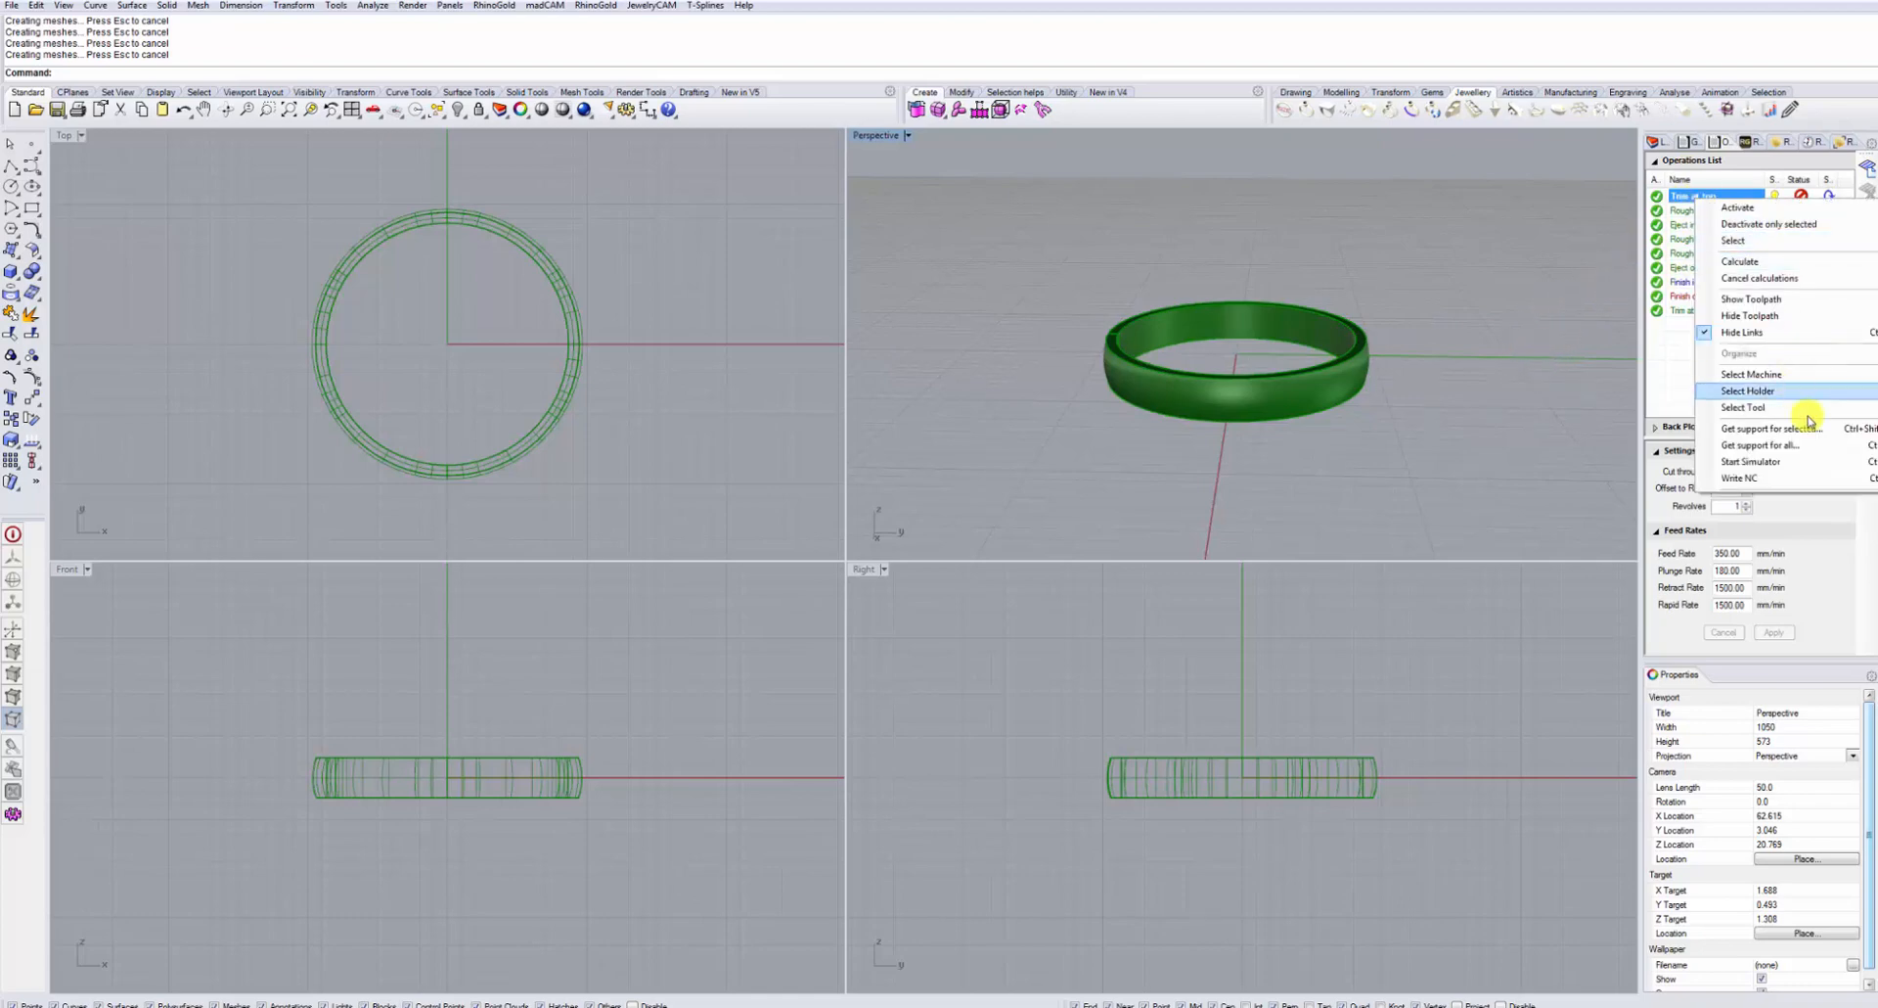
pyautogui.moveTo(1763, 270)
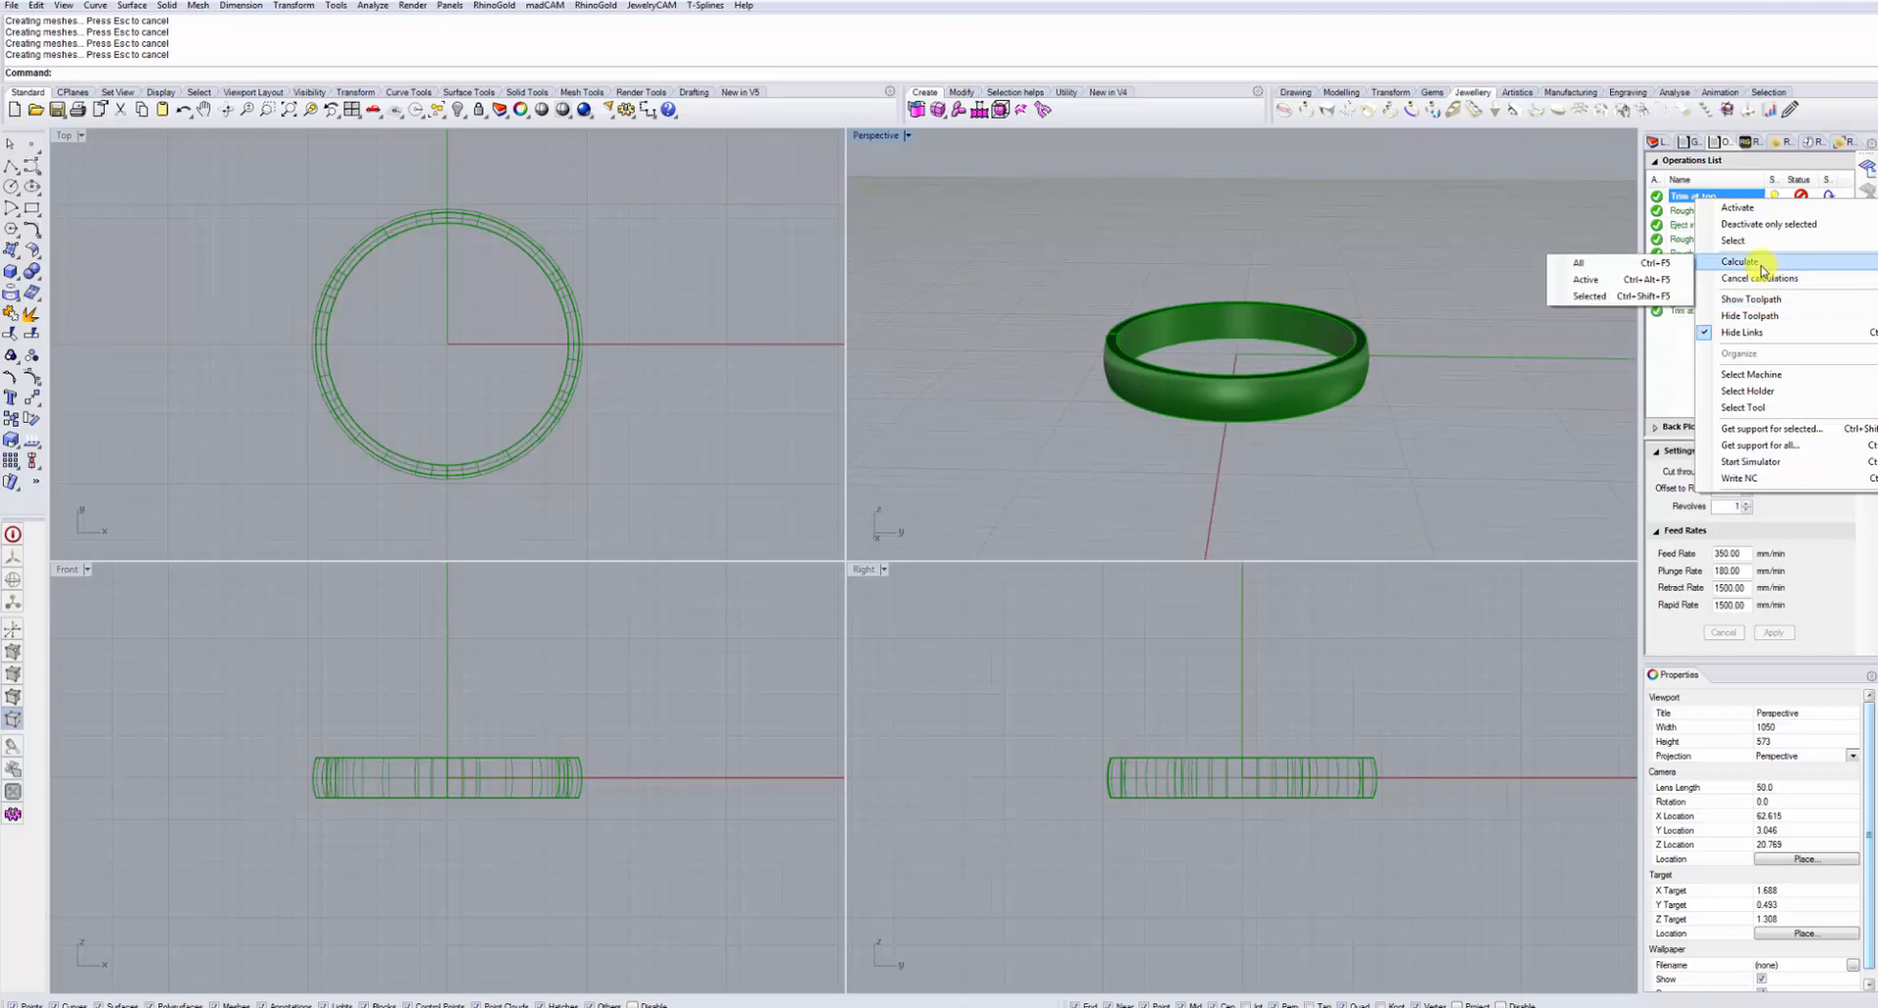
pyautogui.click(1653, 267)
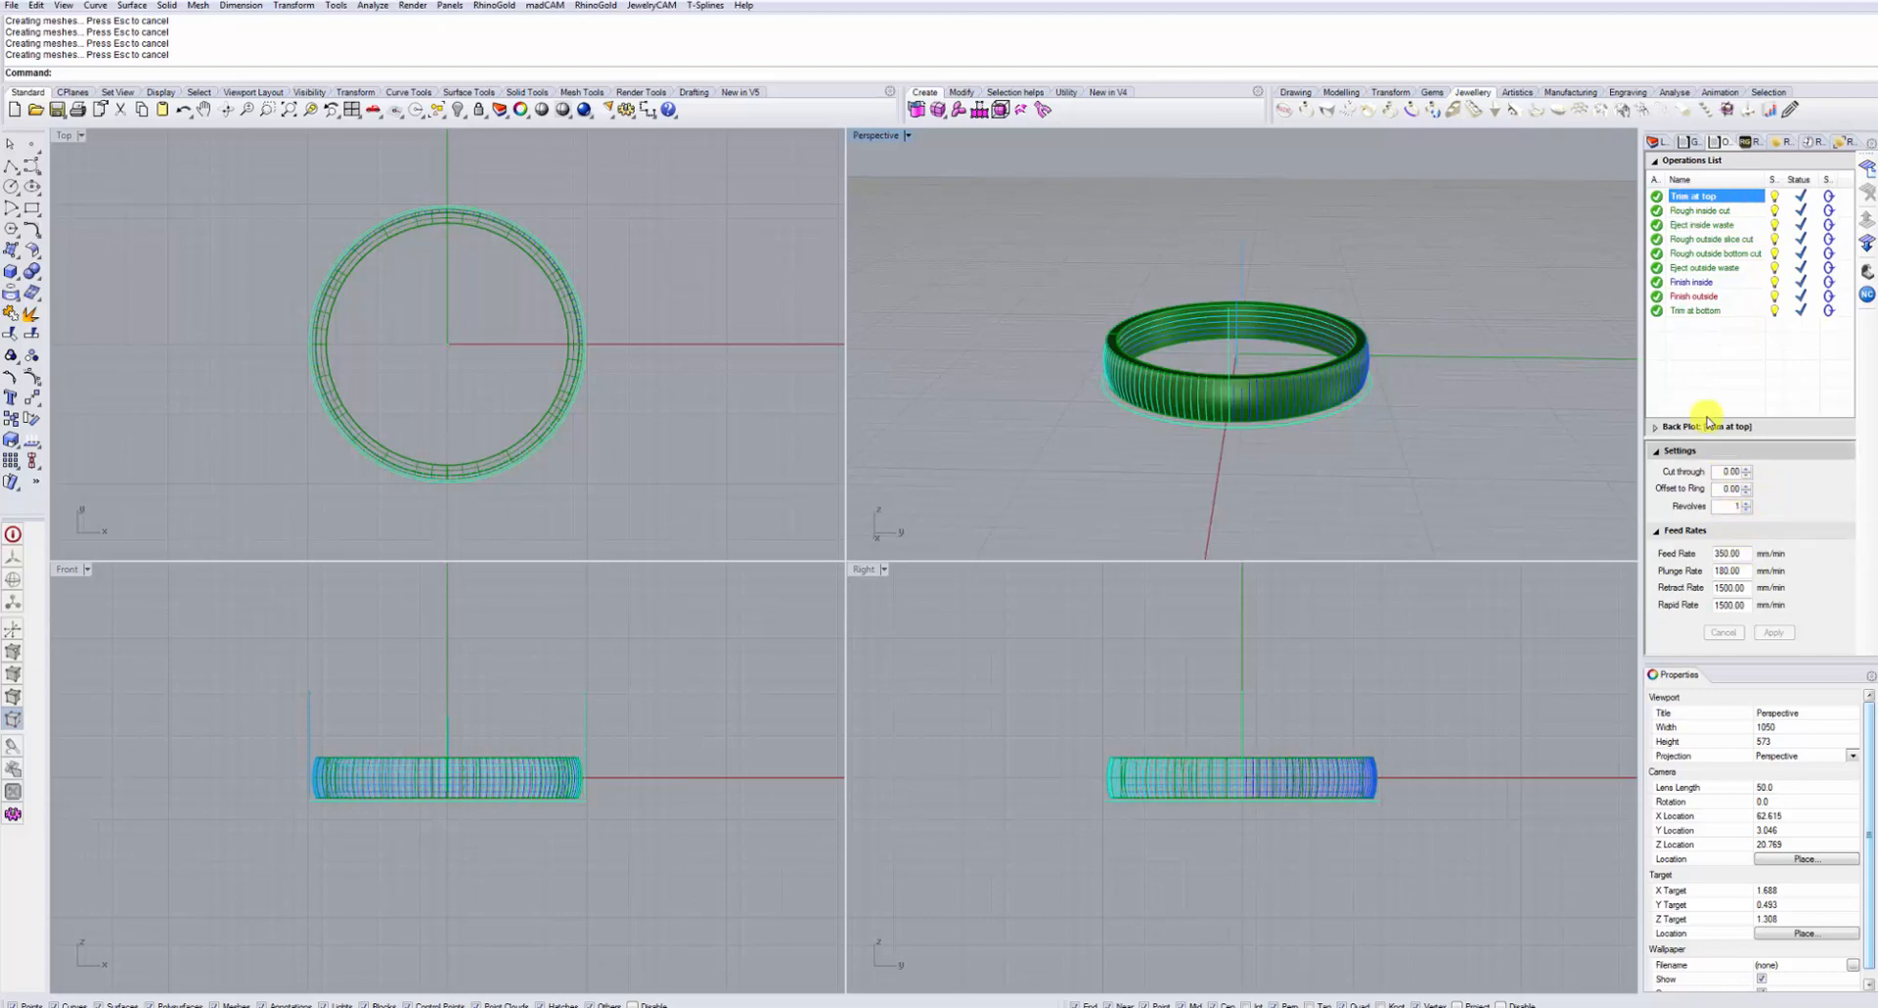
# Step: Review the Rough inside cut, Finish inside and Trim at top settings, and examine the calculated toolpaths around the ring
pyautogui.click(1697, 214)
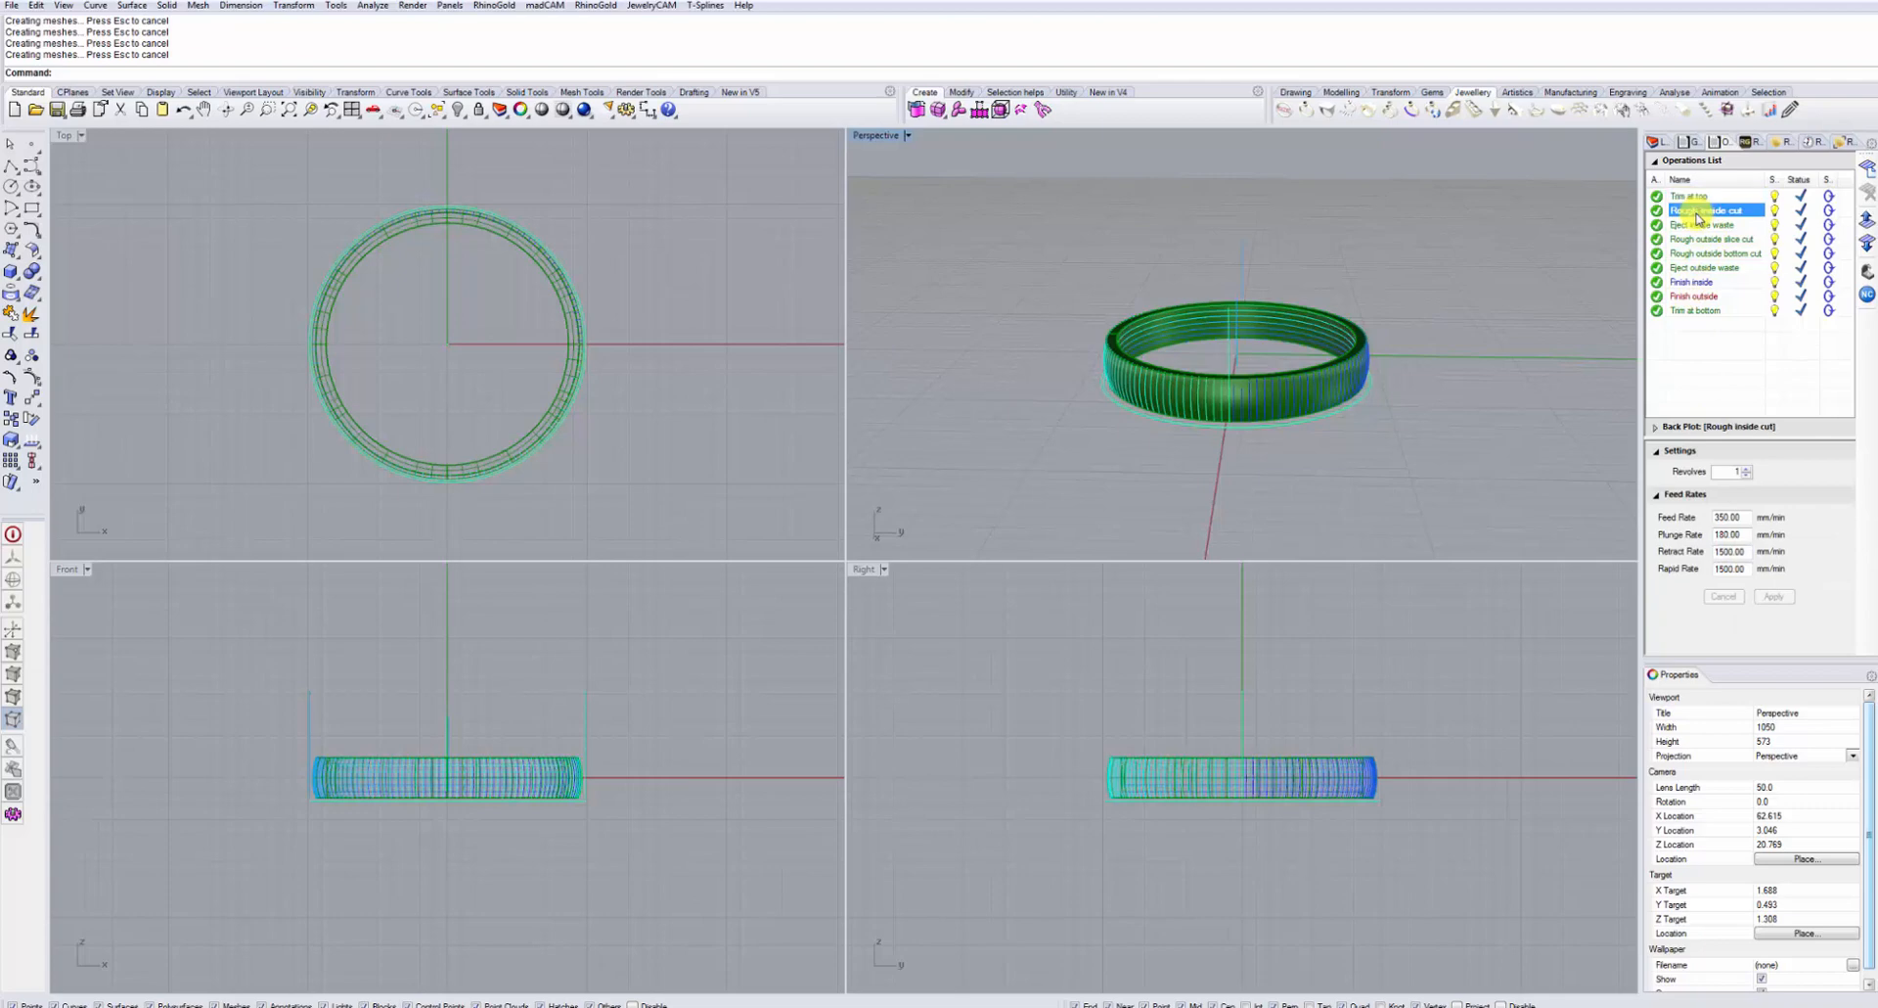
pyautogui.click(1717, 281)
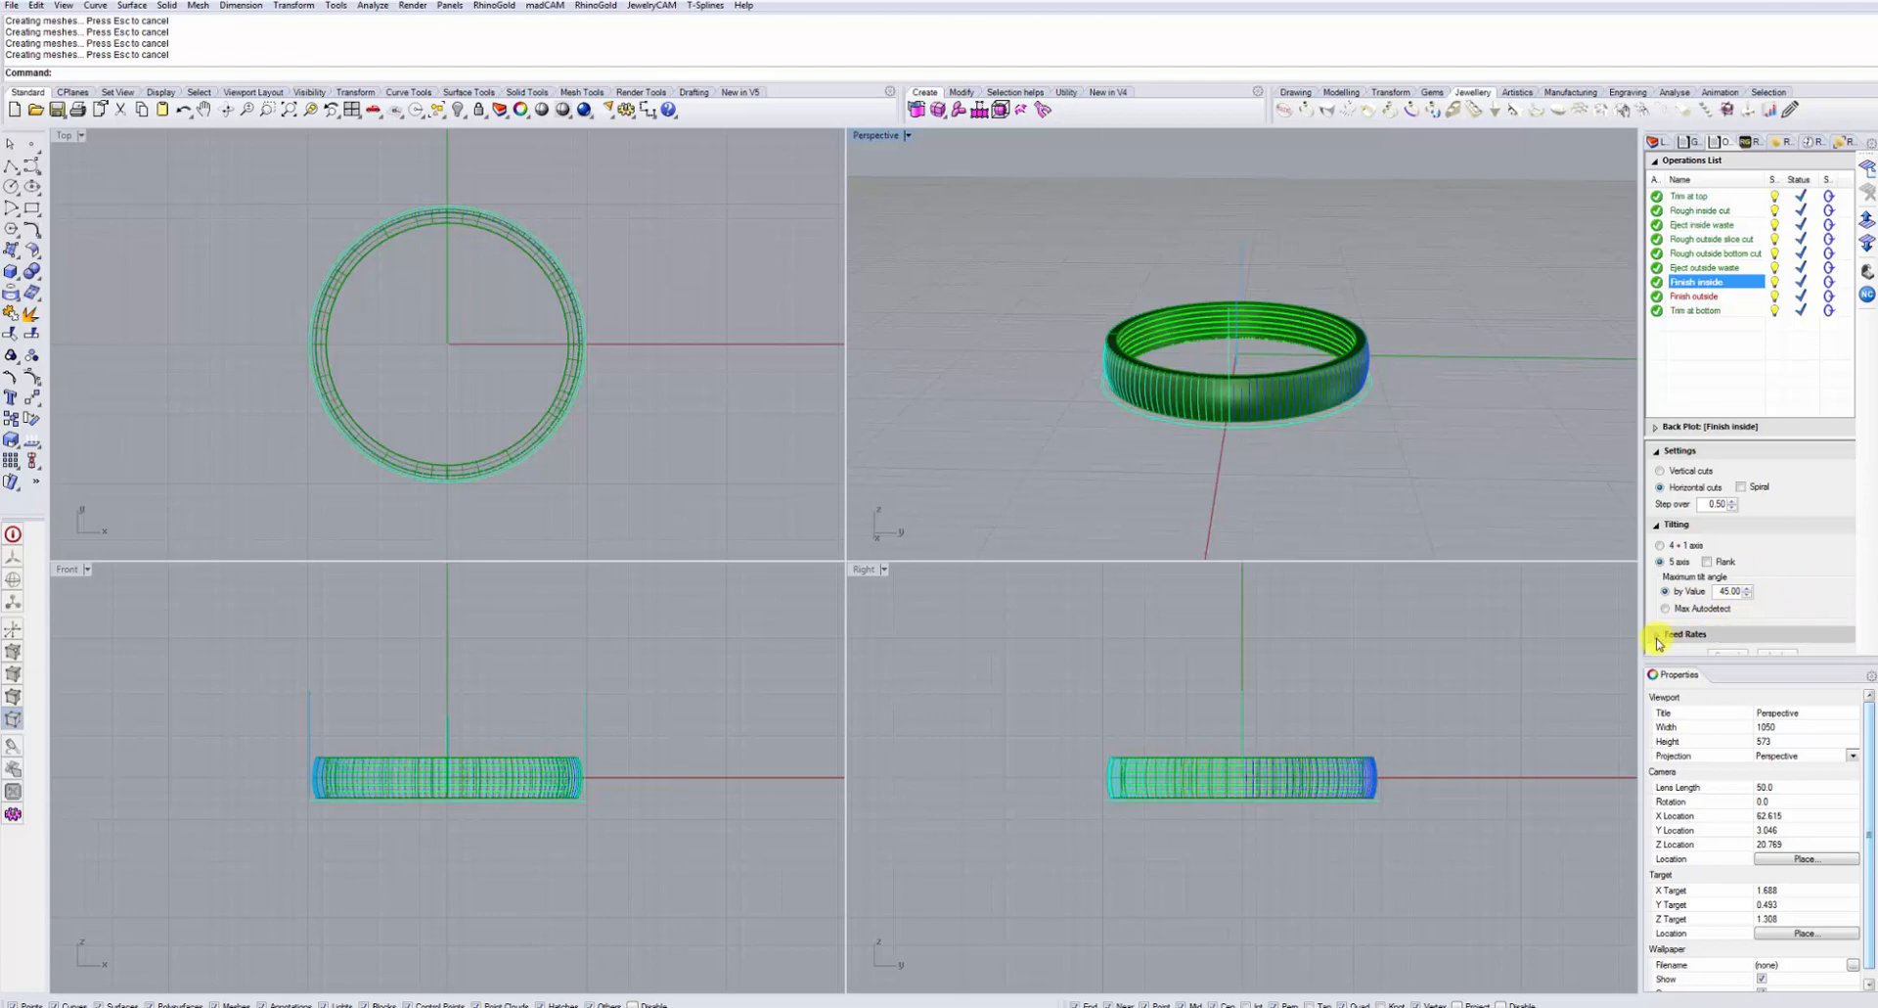
pyautogui.click(1701, 197)
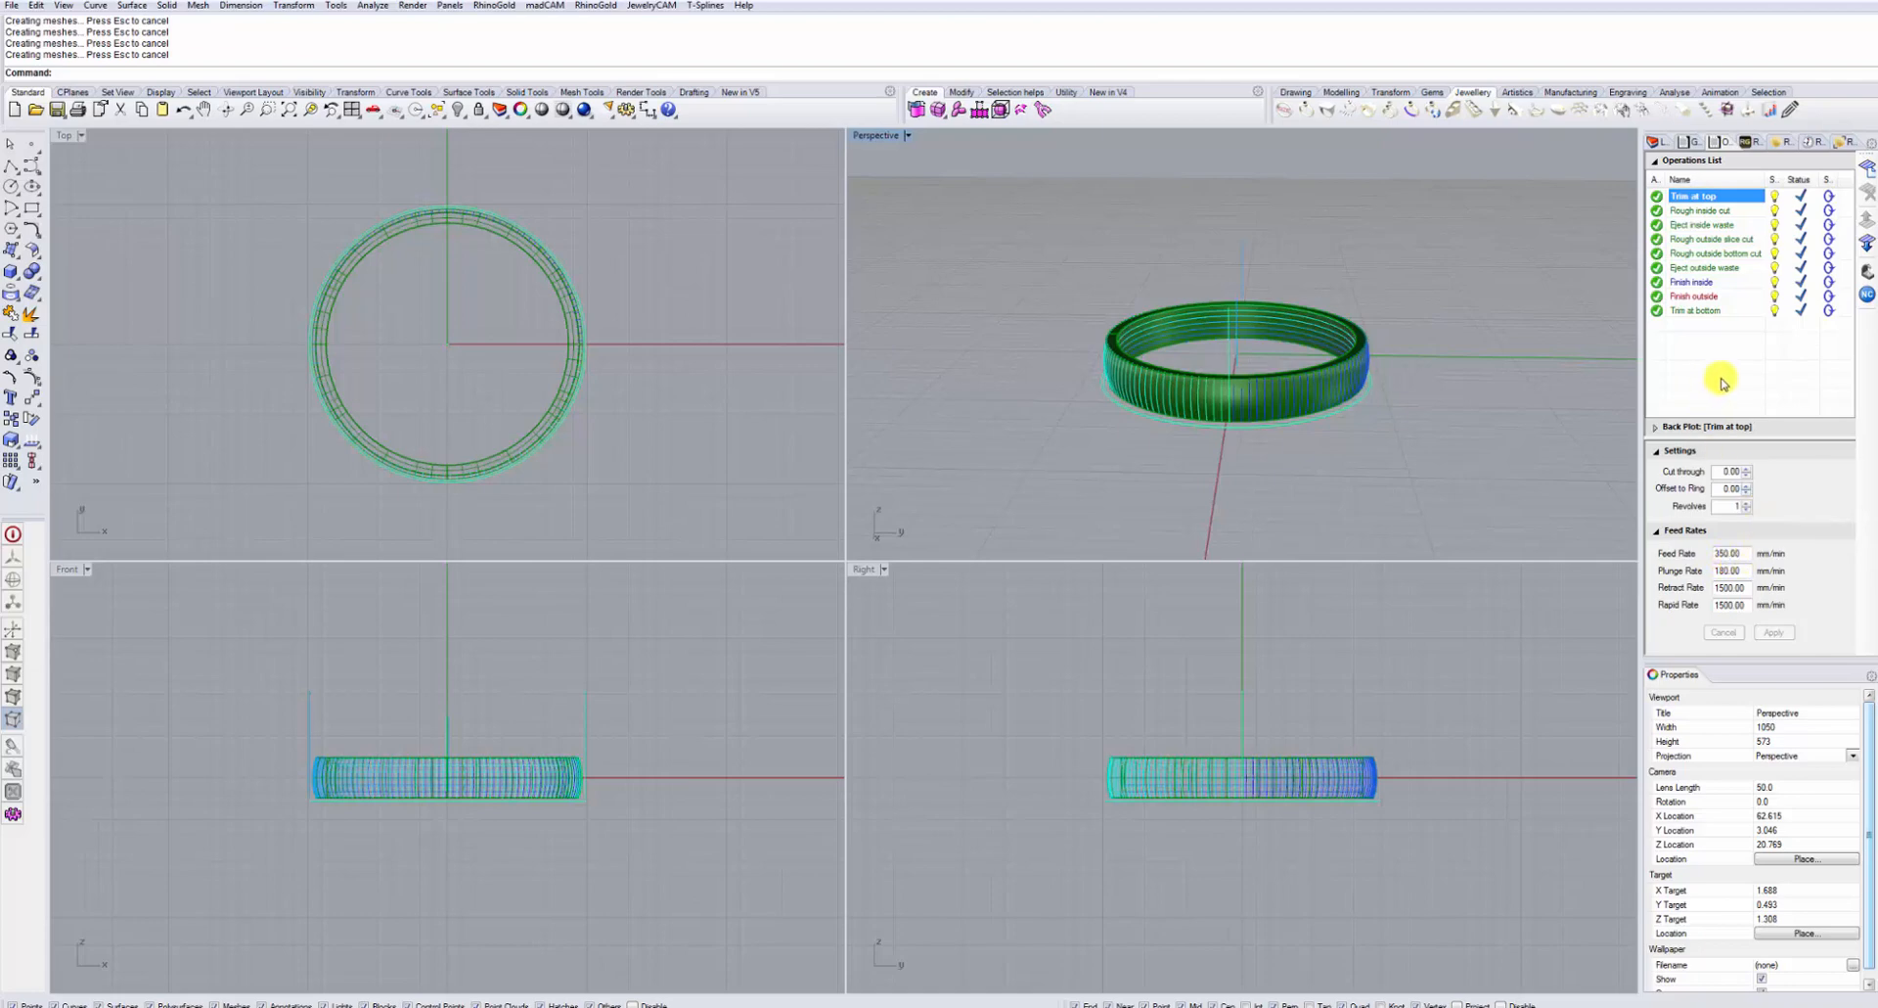
pyautogui.moveTo(1354, 423); pyautogui.dragTo(1270, 434, button='right')
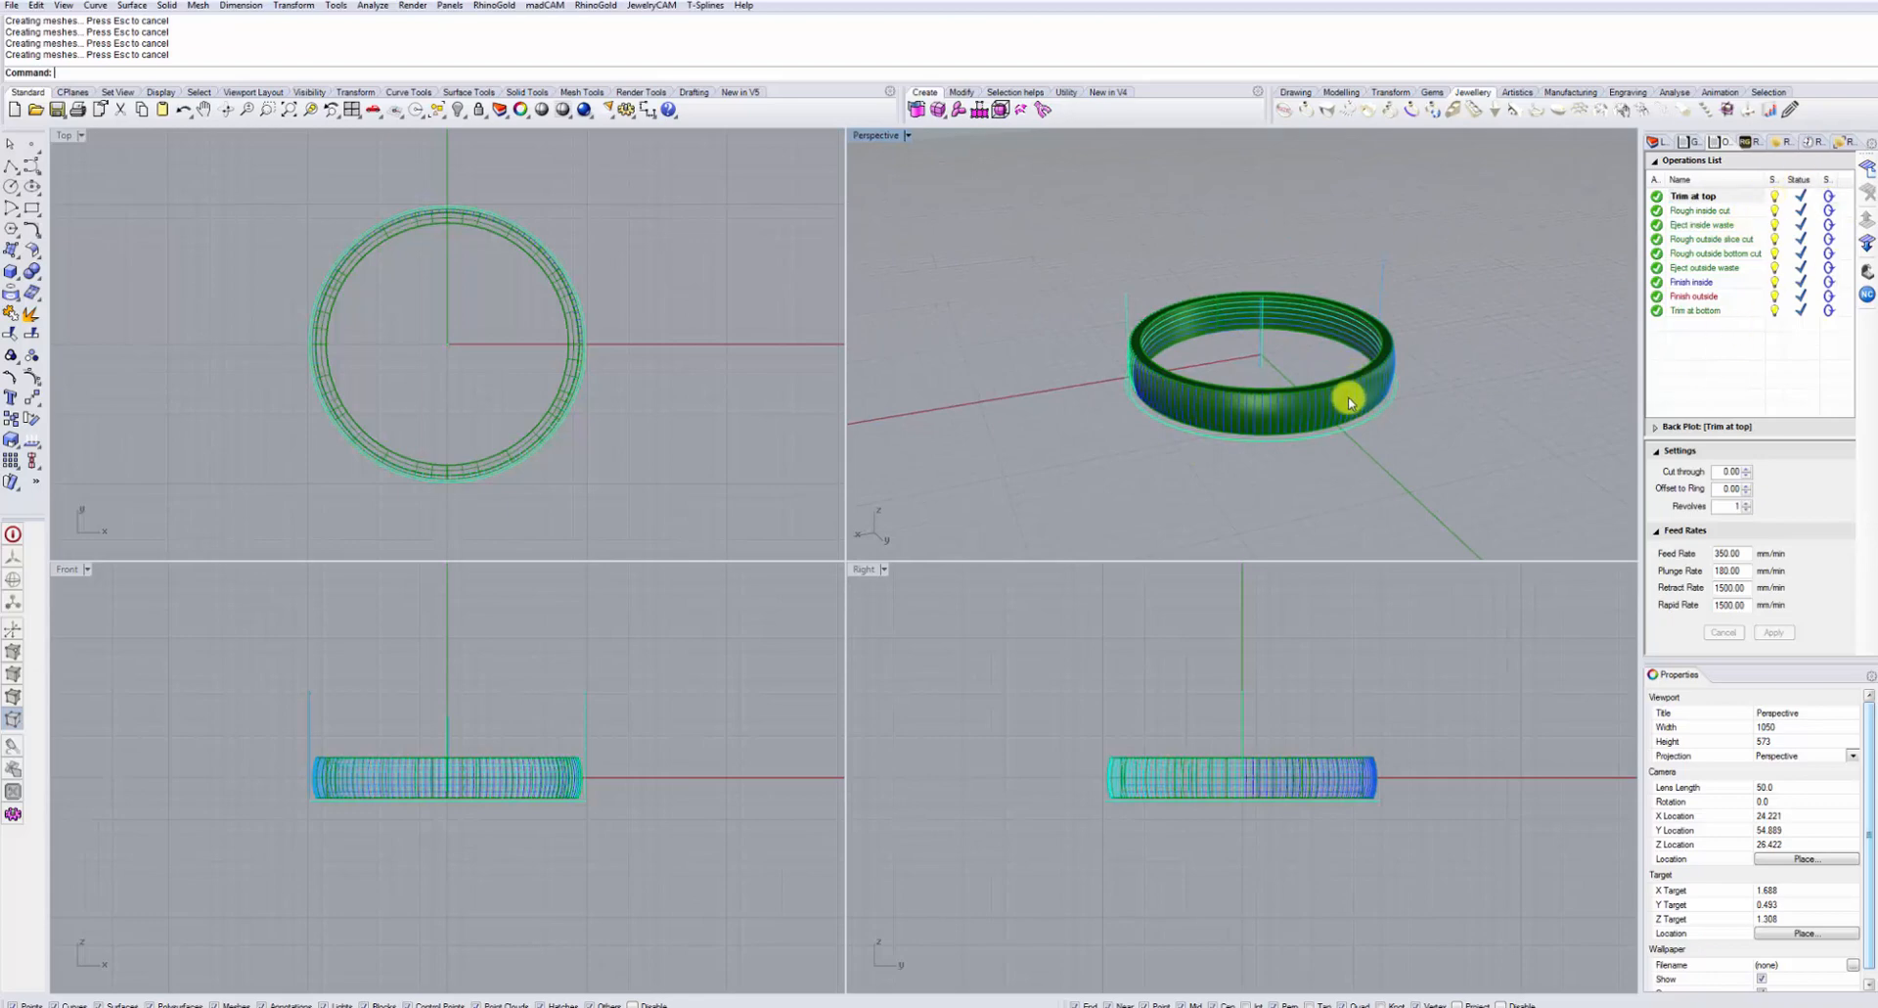
pyautogui.scroll(5, 1288, 416)
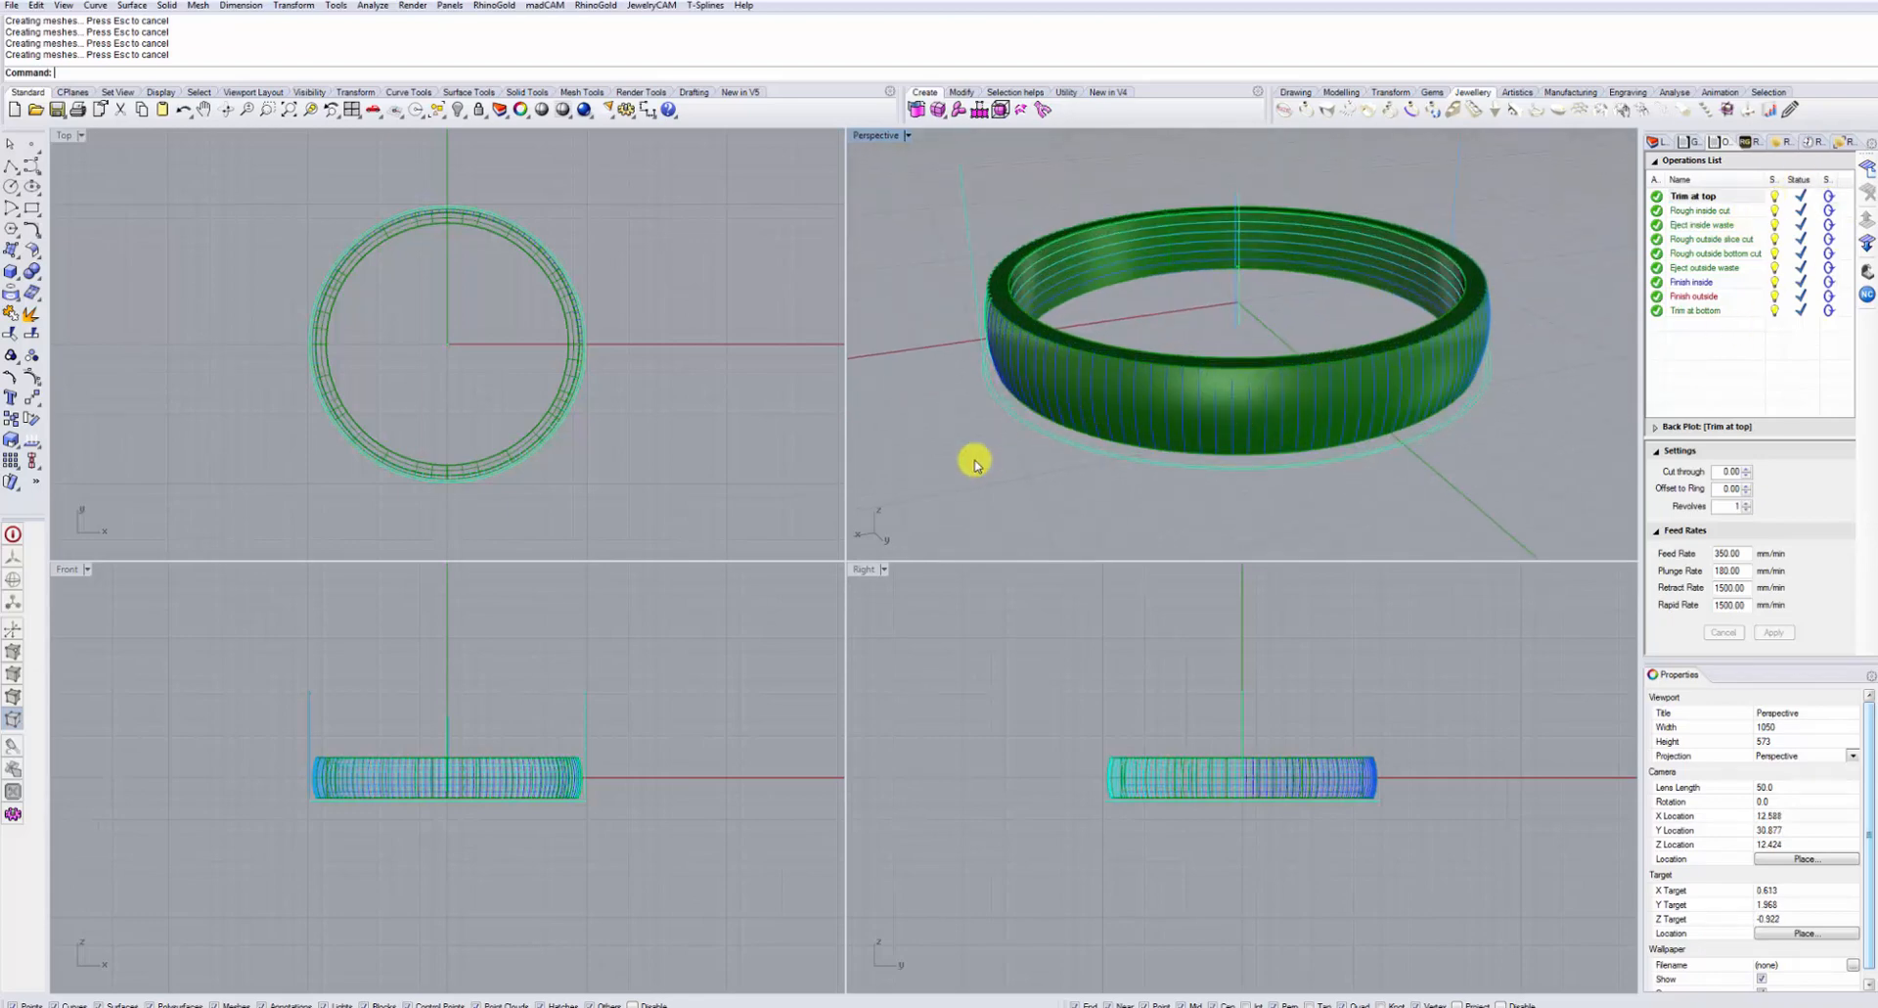
pyautogui.moveTo(973, 462); pyautogui.dragTo(1124, 306, button='right')
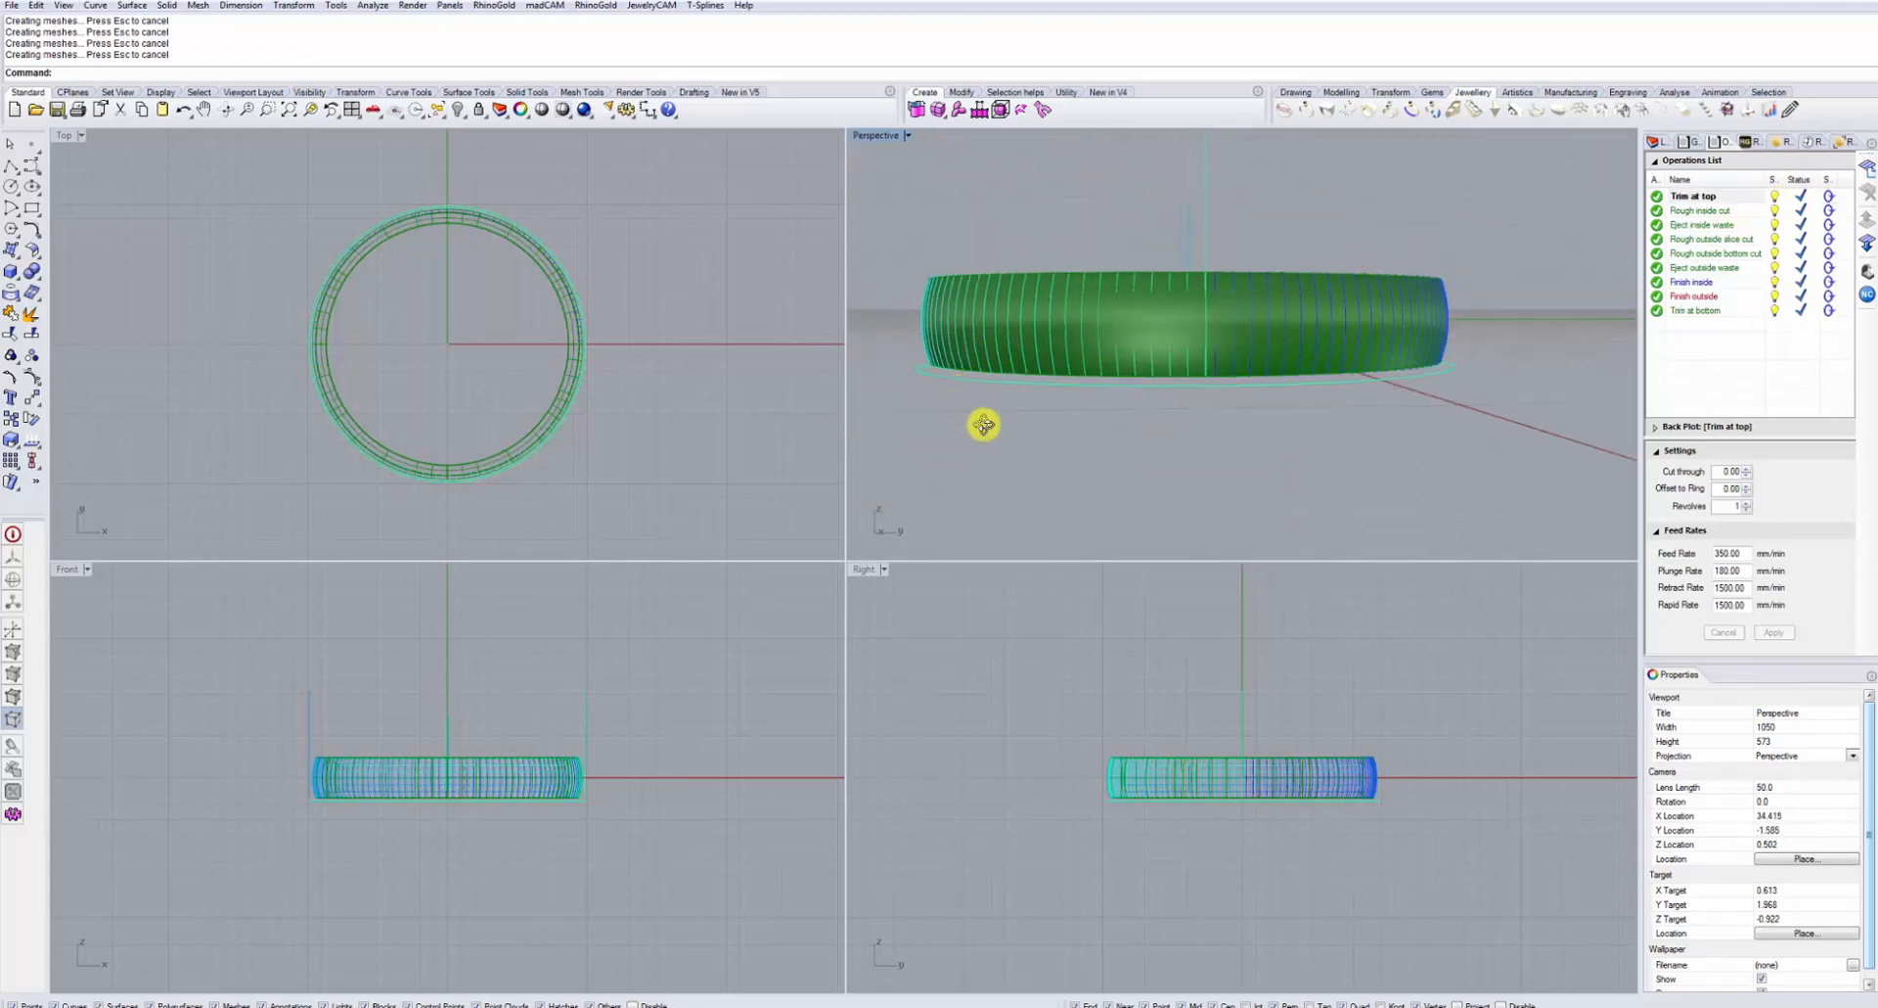
pyautogui.moveTo(981, 423); pyautogui.dragTo(1065, 458, button='right')
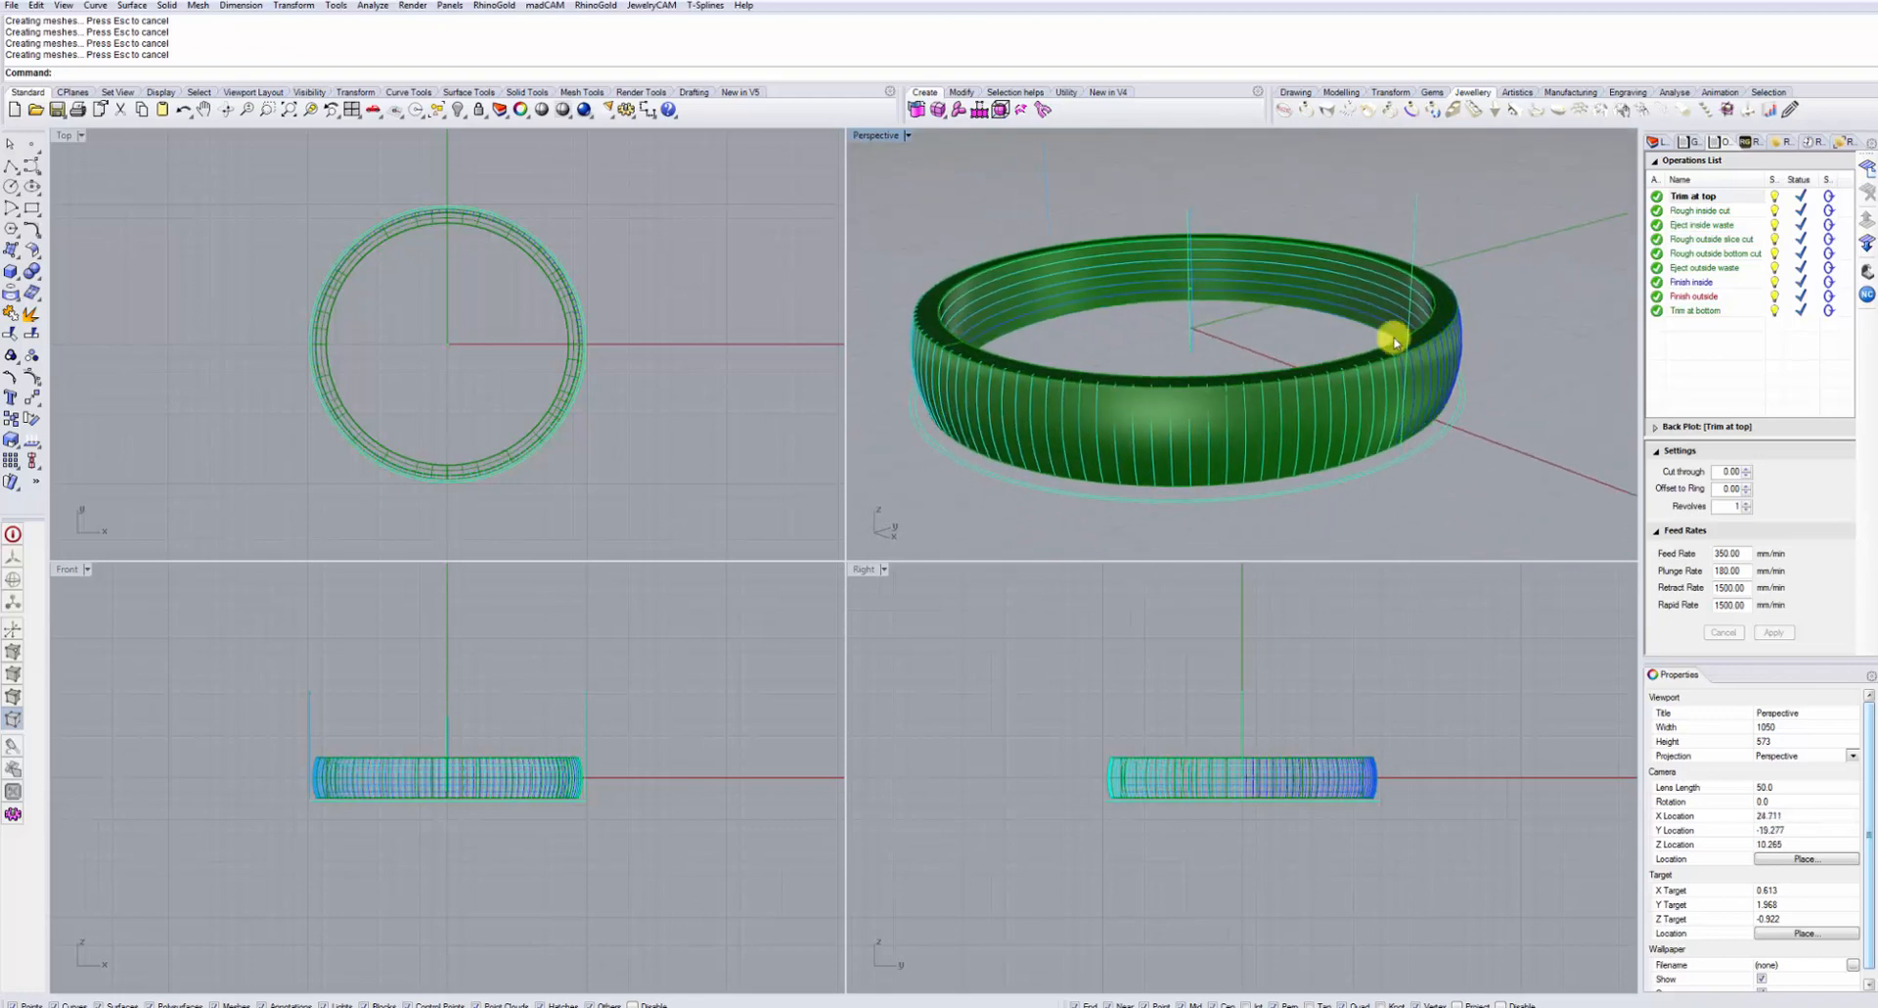
# Step: Launch the machine simulation for the calculated ring operations and examine the stock clamped in the chuck beneath the spindle
pyautogui.moveTo(1421, 336); pyautogui.dragTo(1378, 412, button='right')
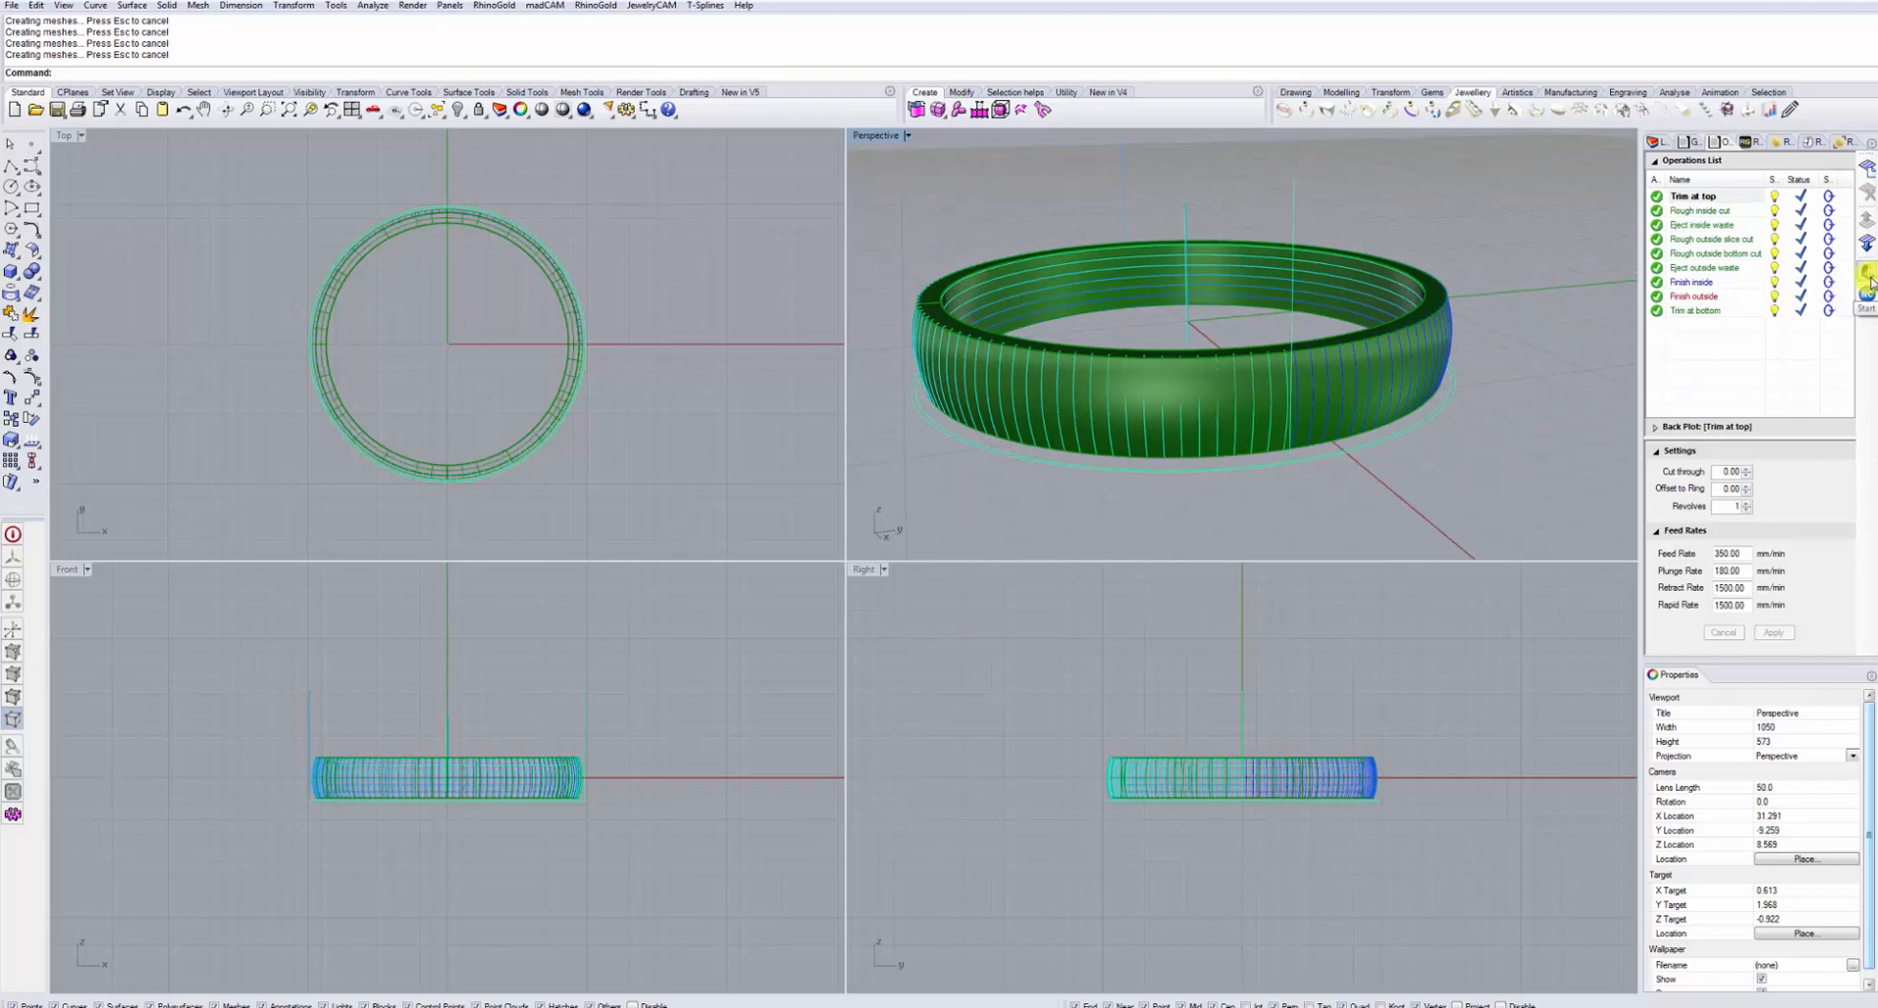
pyautogui.click(1869, 282)
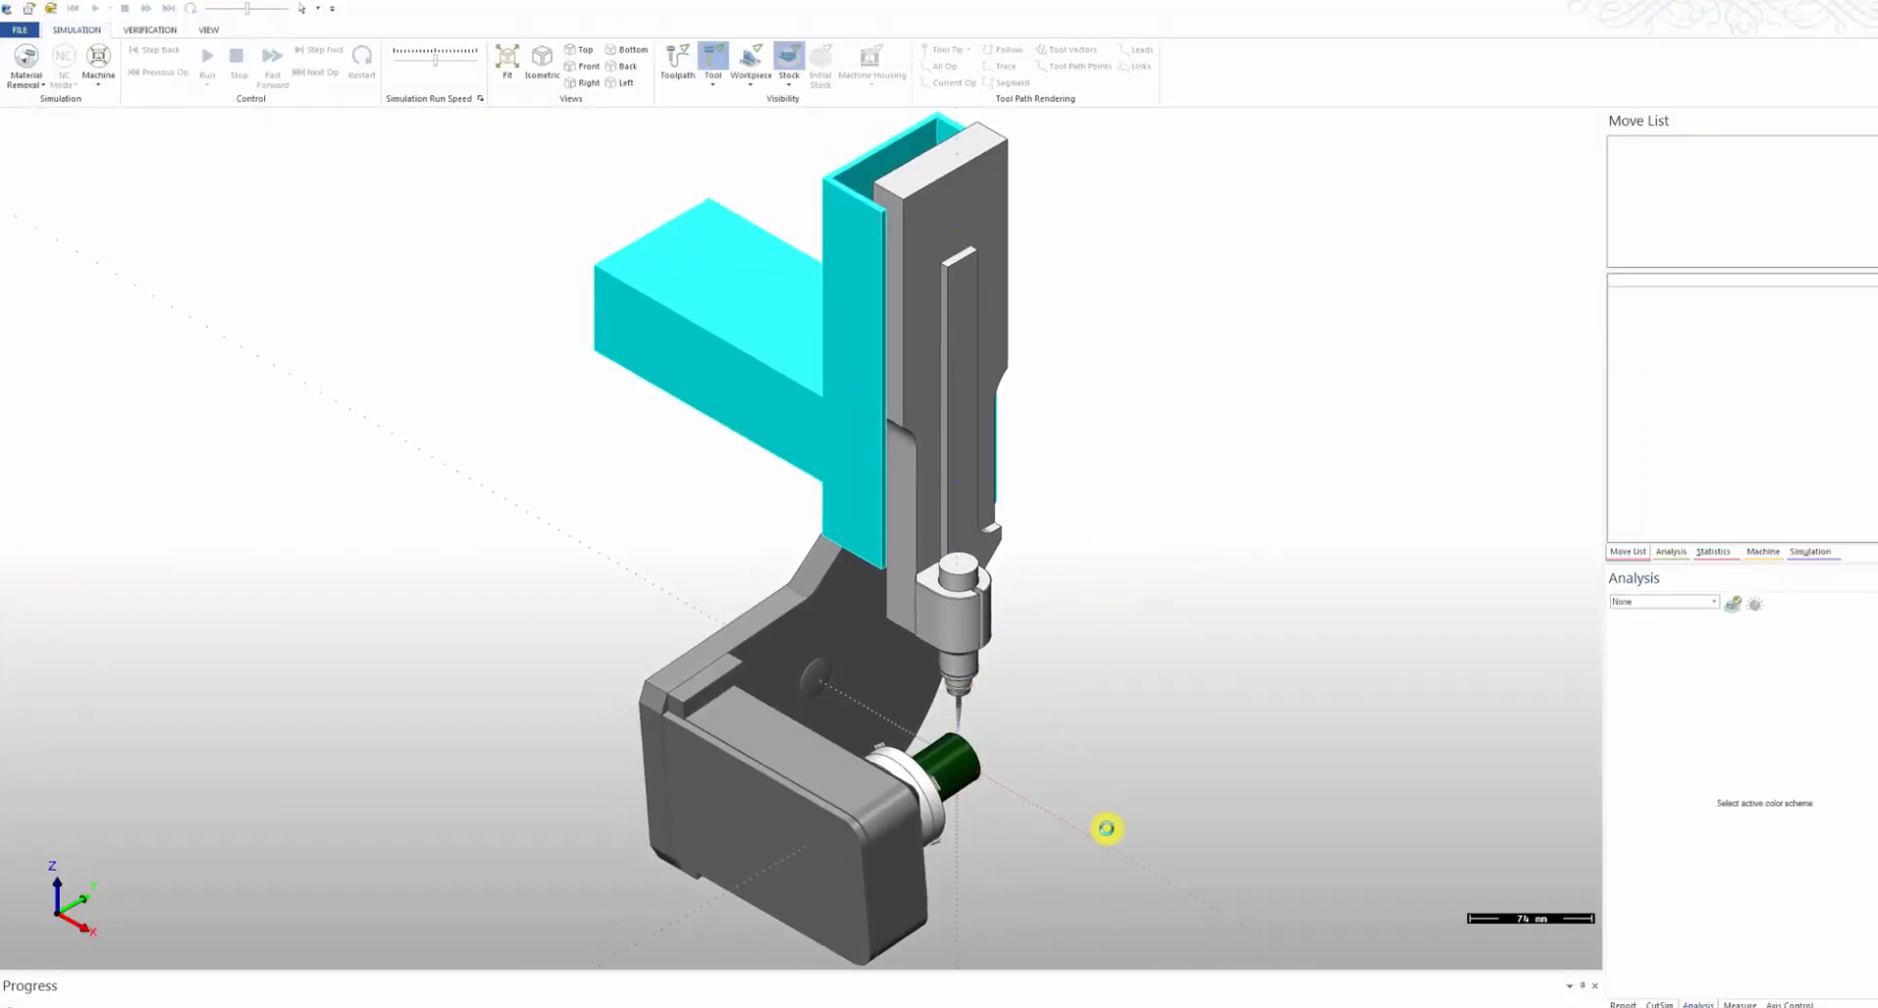
pyautogui.moveTo(1076, 851); pyautogui.dragTo(973, 866, button='middle')
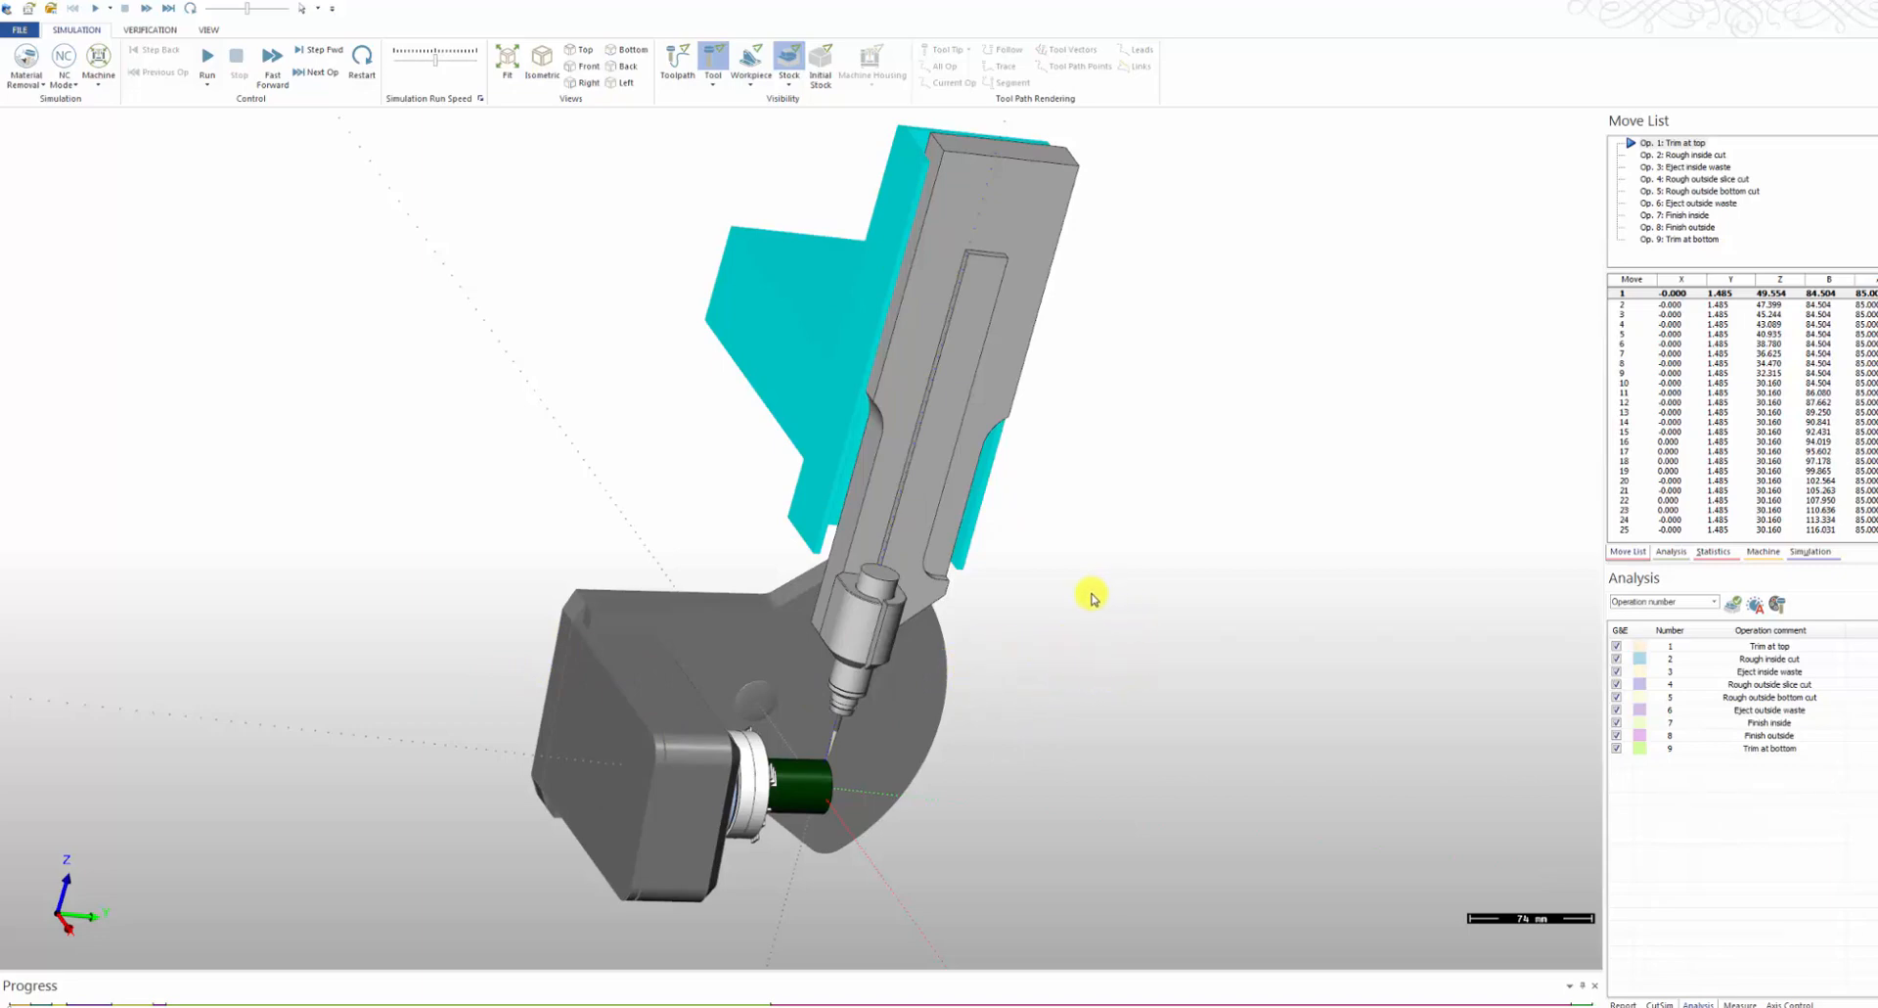
pyautogui.moveTo(1050, 653); pyautogui.dragTo(968, 622, button='middle')
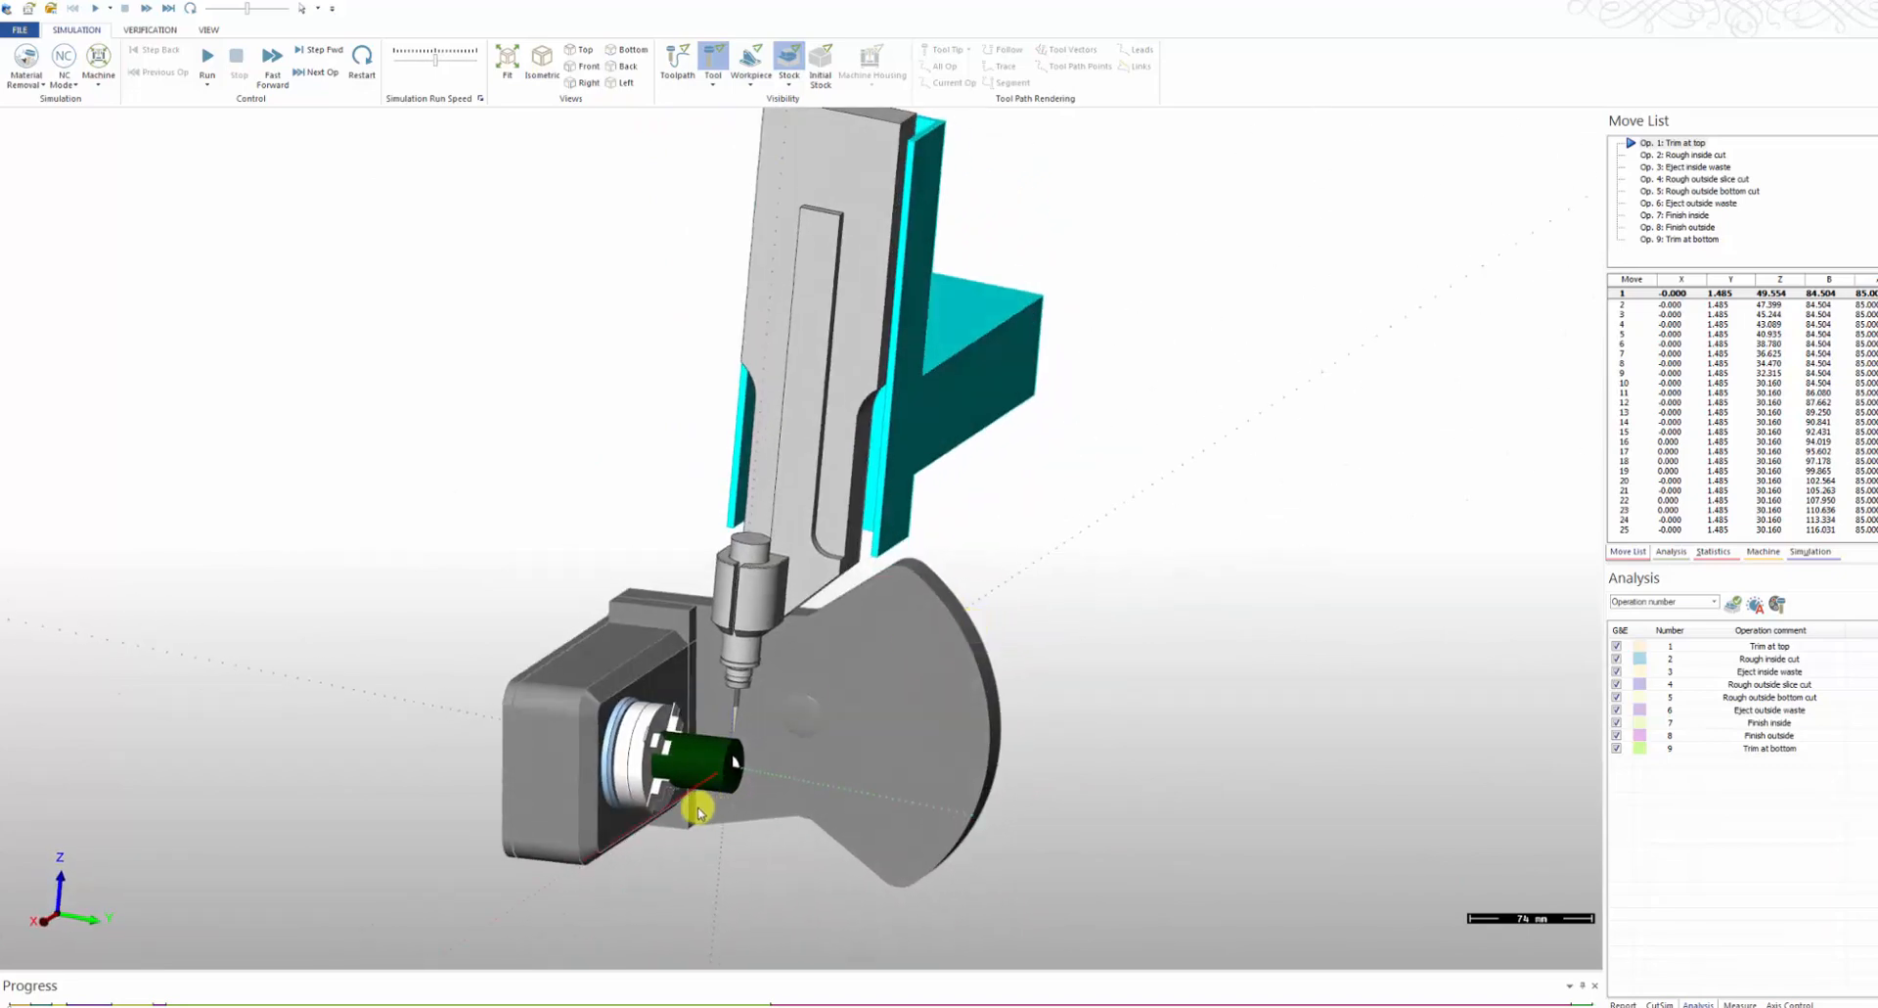
pyautogui.moveTo(699, 812); pyautogui.dragTo(790, 802, button='middle')
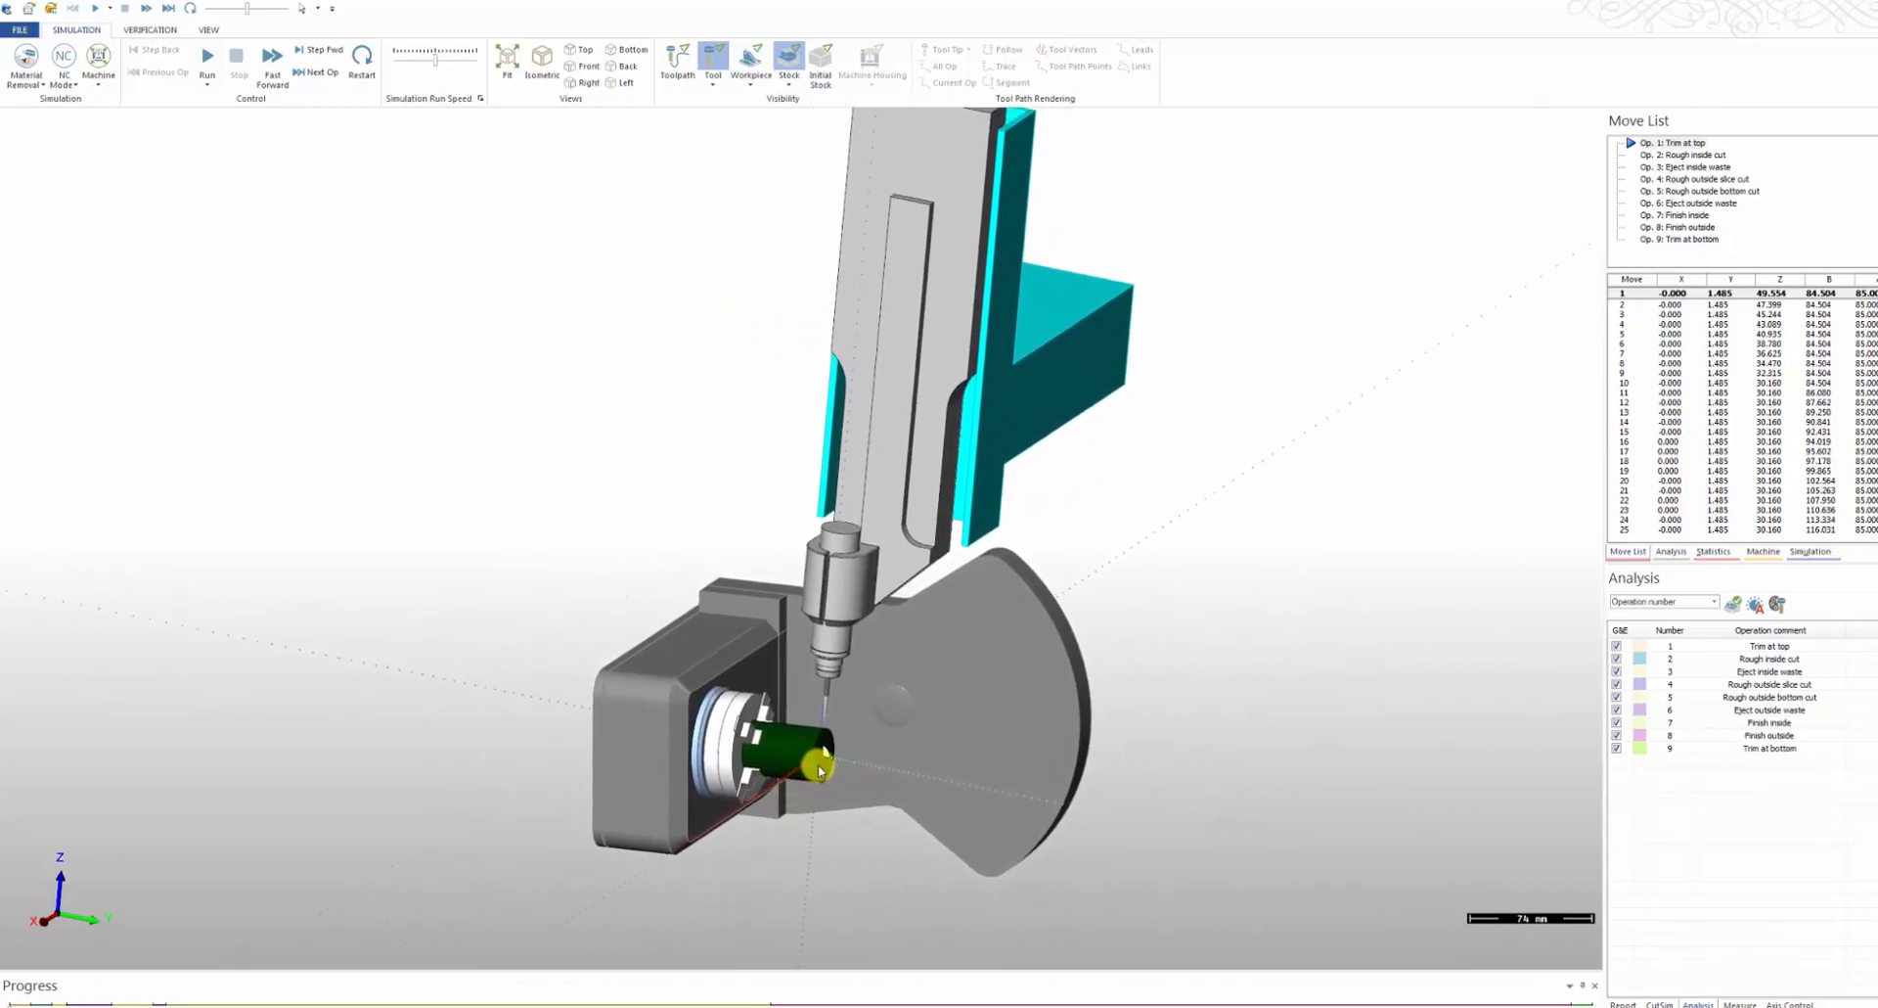
pyautogui.scroll(8, 820, 761)
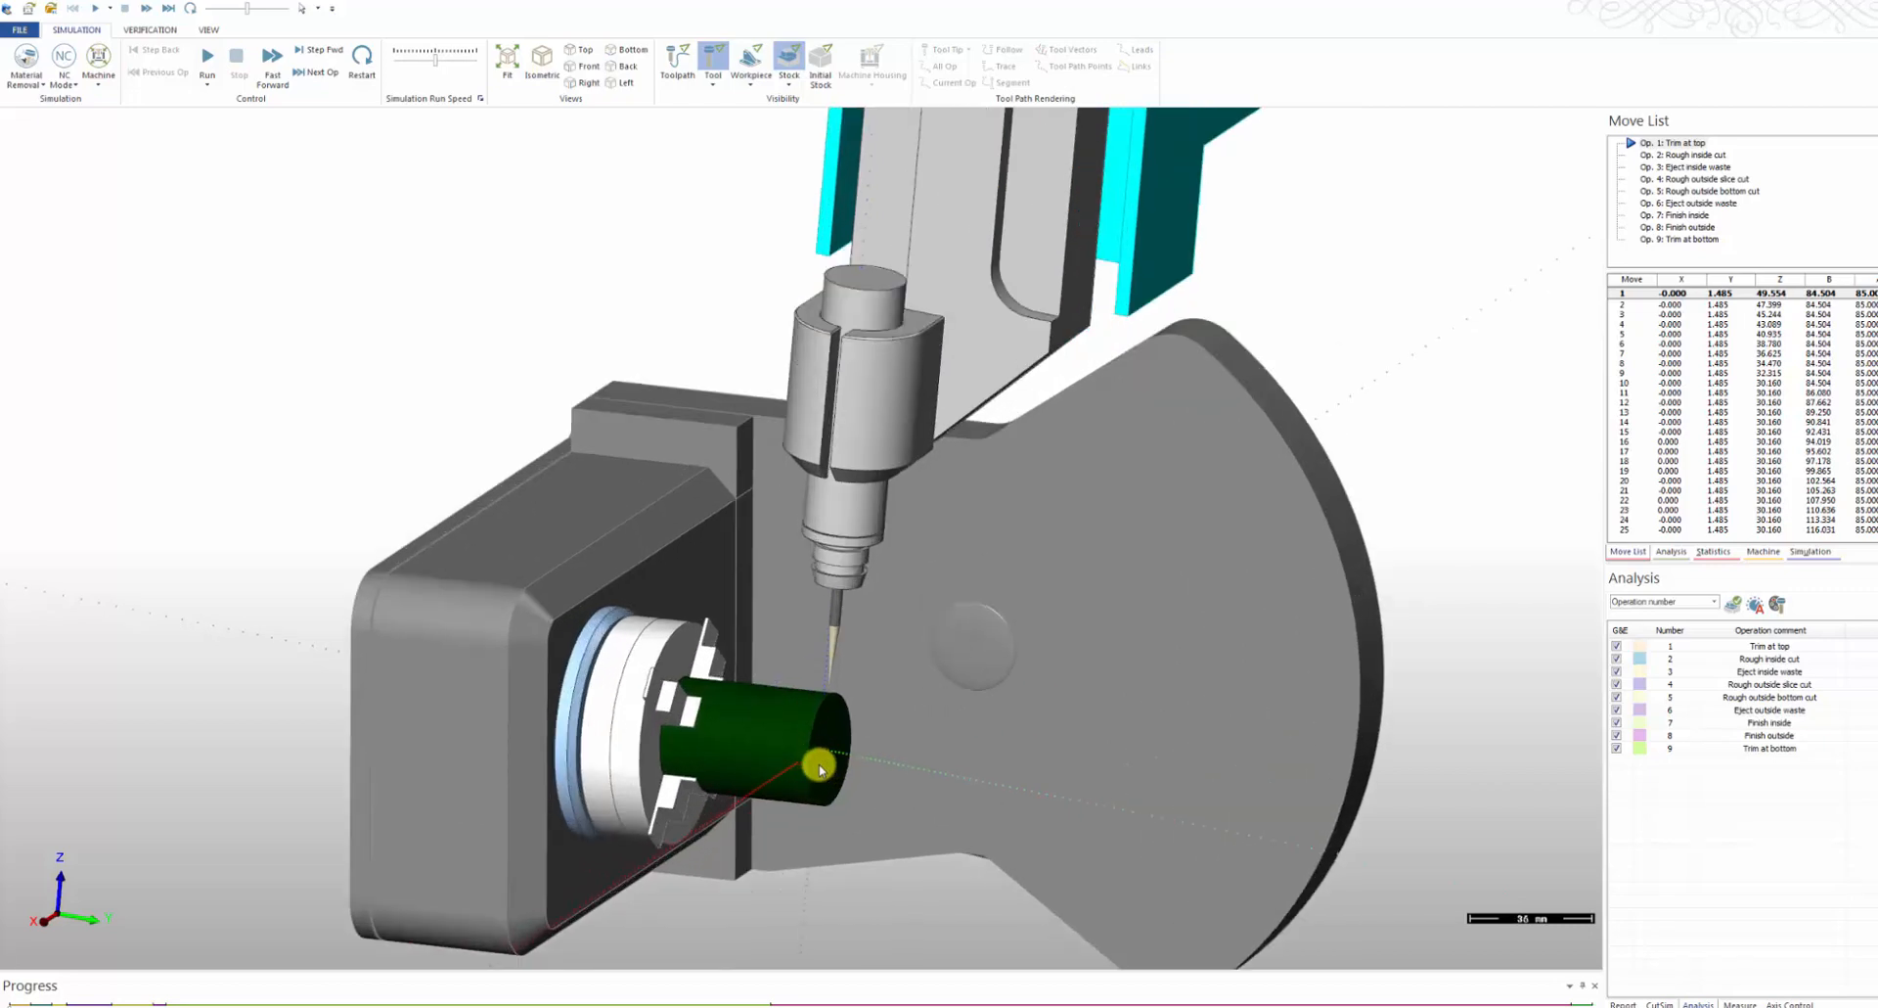
pyautogui.moveTo(766, 804); pyautogui.dragTo(662, 789, button='middle')
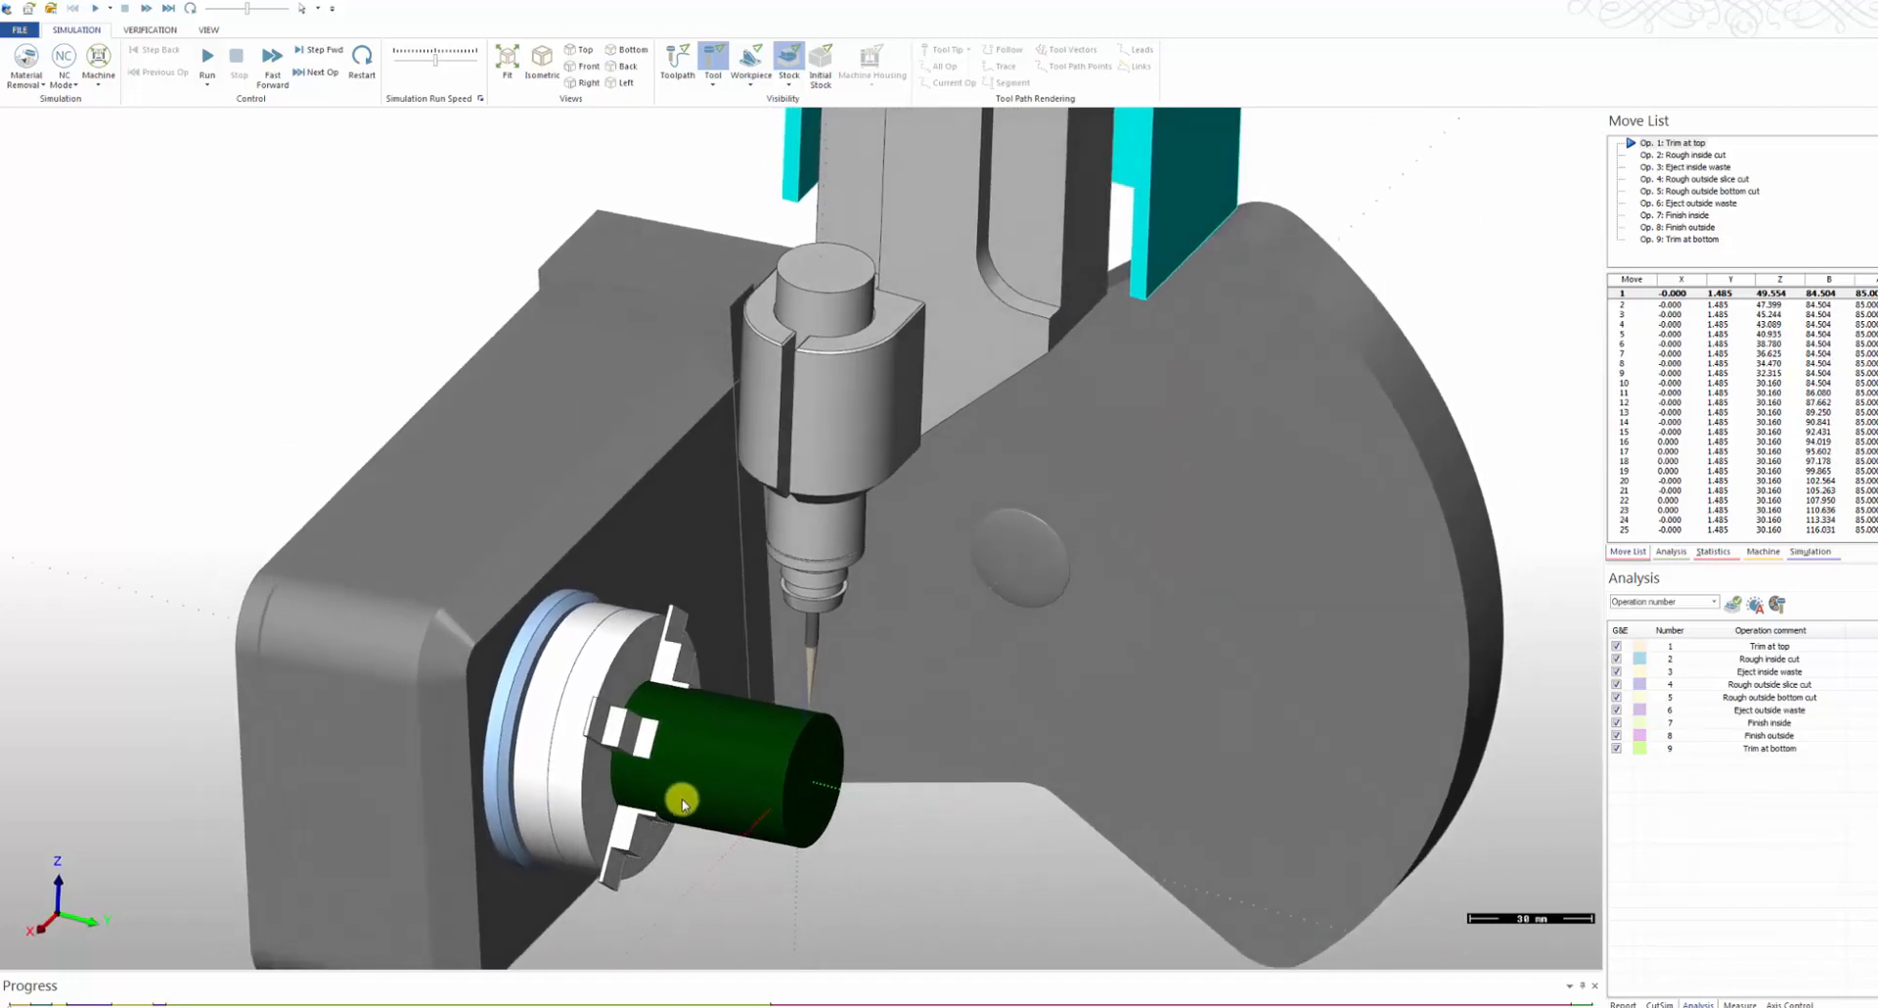
# Step: Review the first moves of the Trim at top operation in the move list alongside the machine's starting position
pyautogui.click(1655, 342)
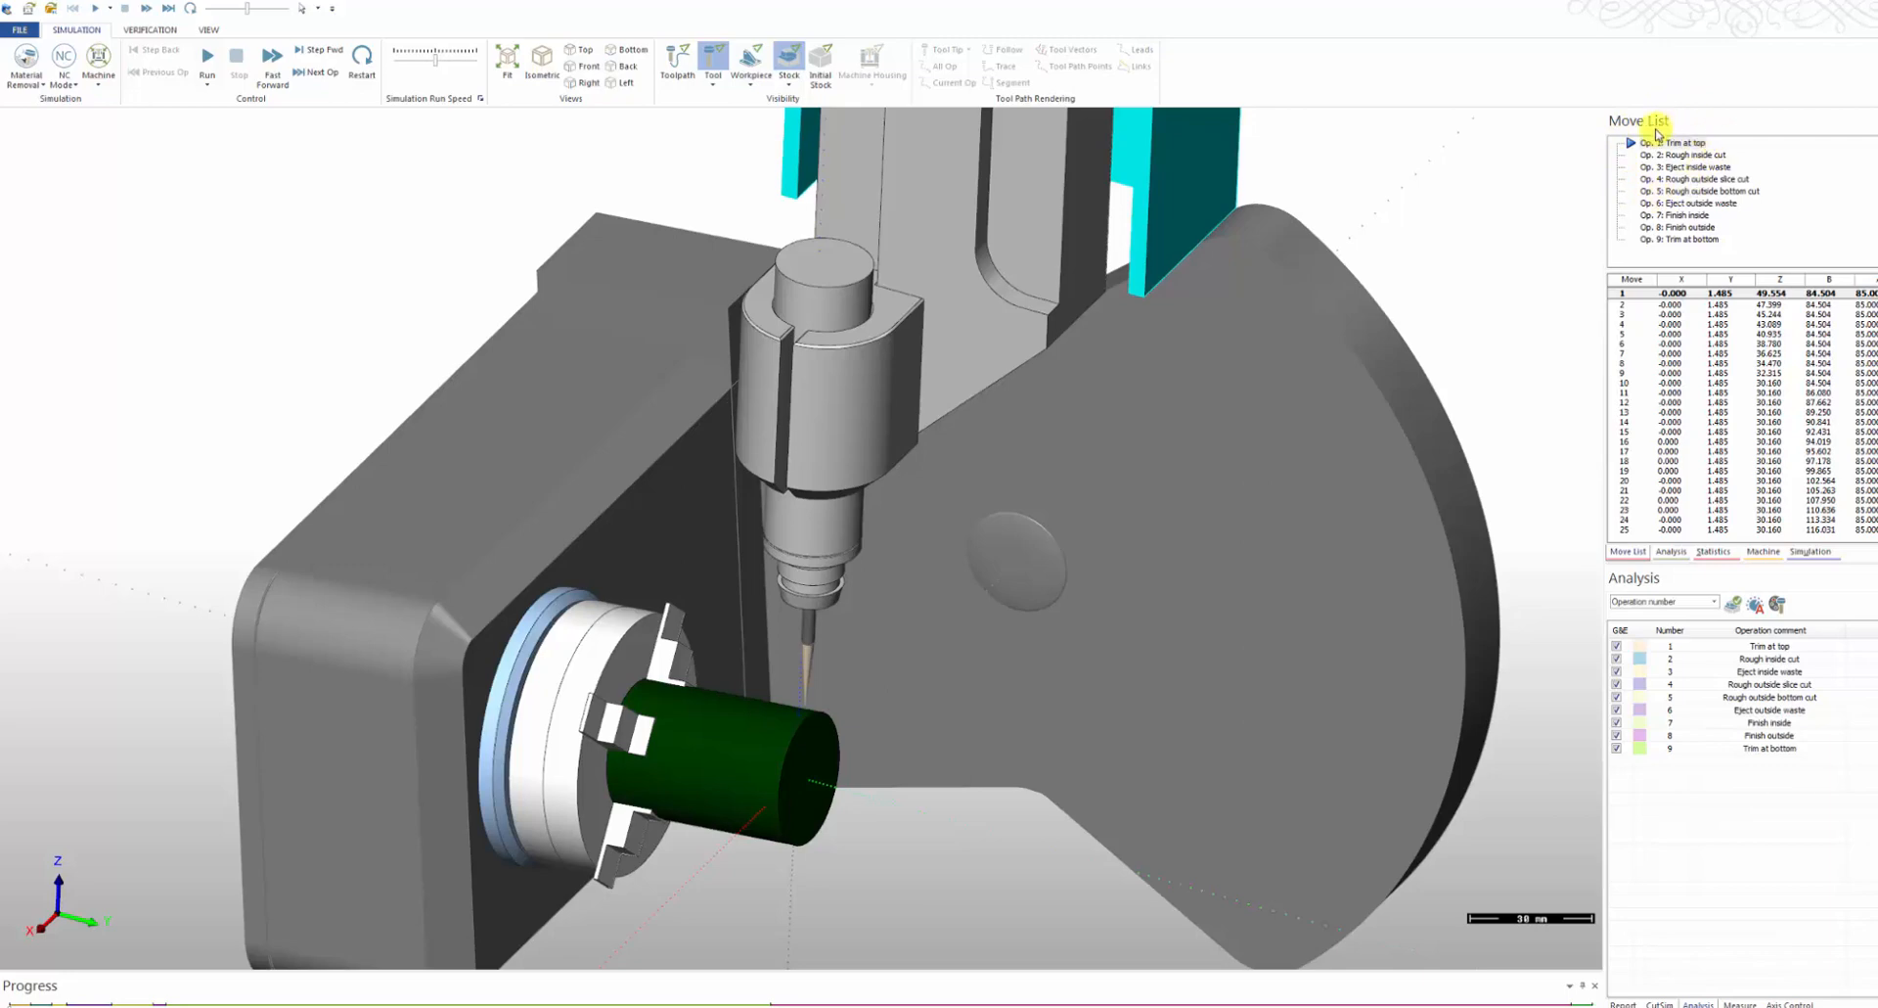
pyautogui.click(1703, 294)
pyautogui.scroll(-2, 842, 838)
pyautogui.moveTo(801, 821); pyautogui.dragTo(776, 715, button='middle')
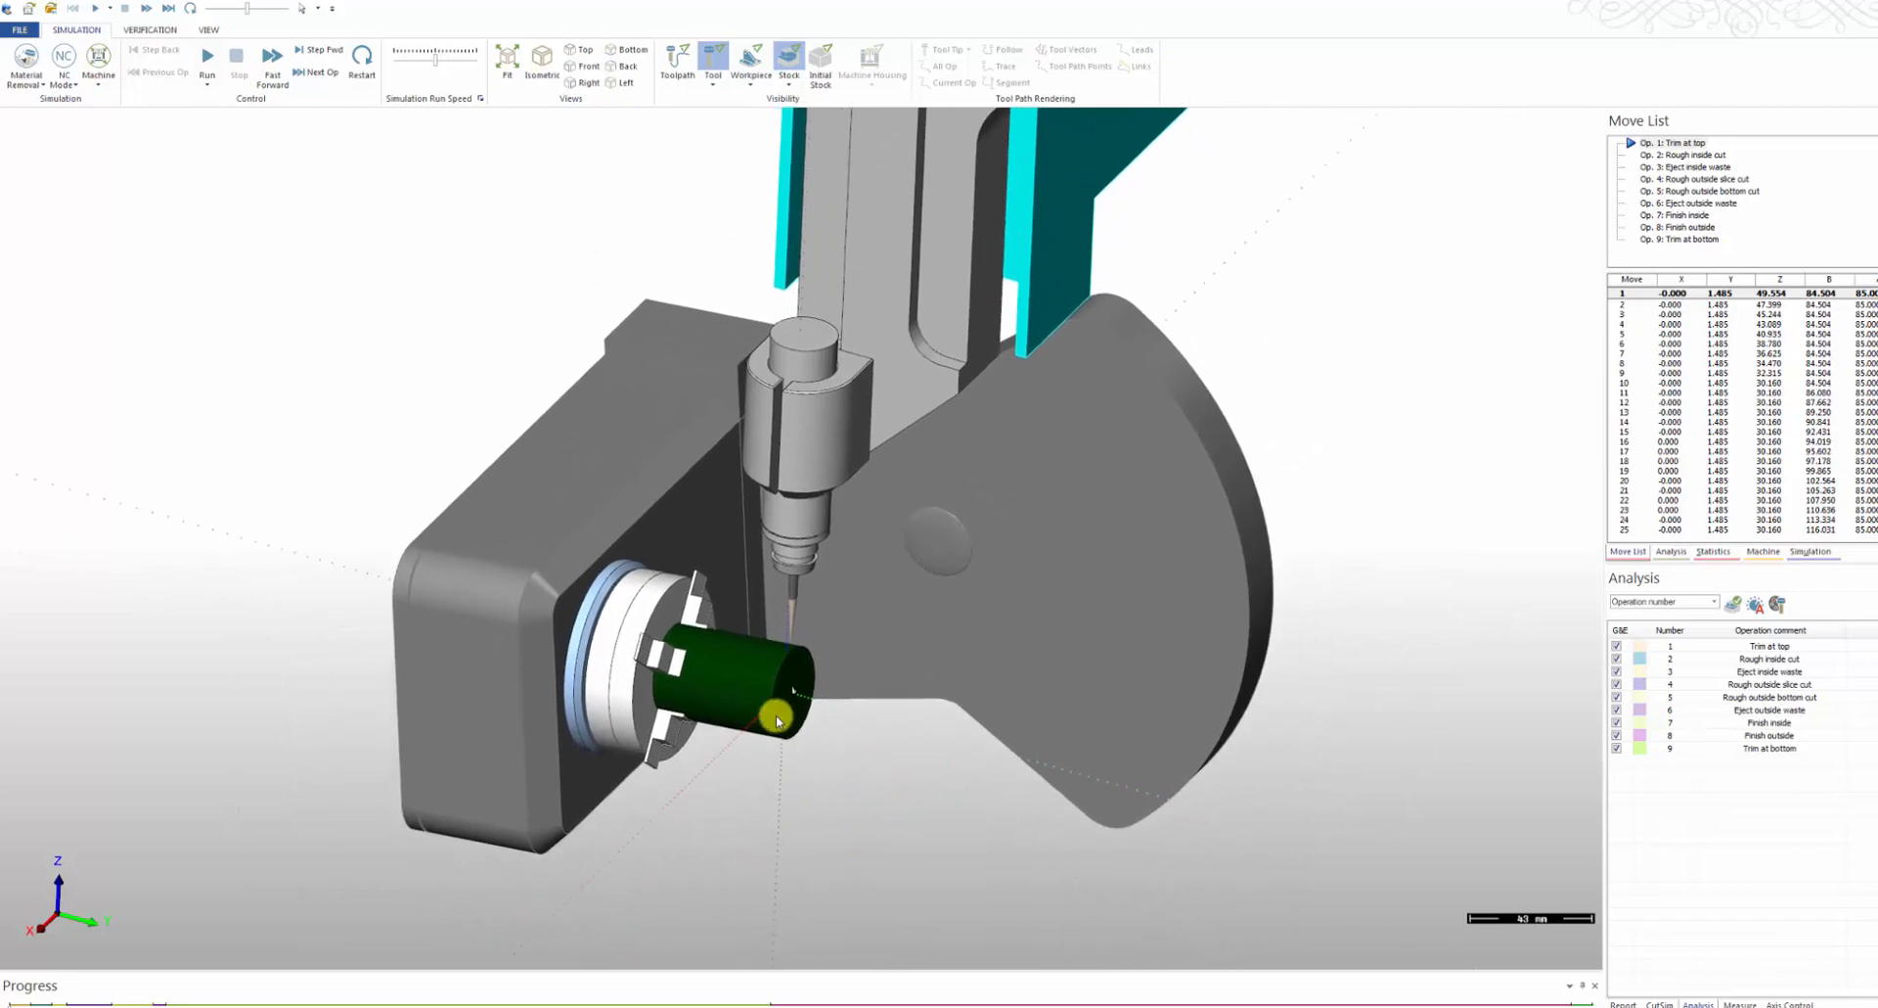
# Step: Make the stock transparent and display the ring workpiece inside it in the simulation
pyautogui.click(795, 91)
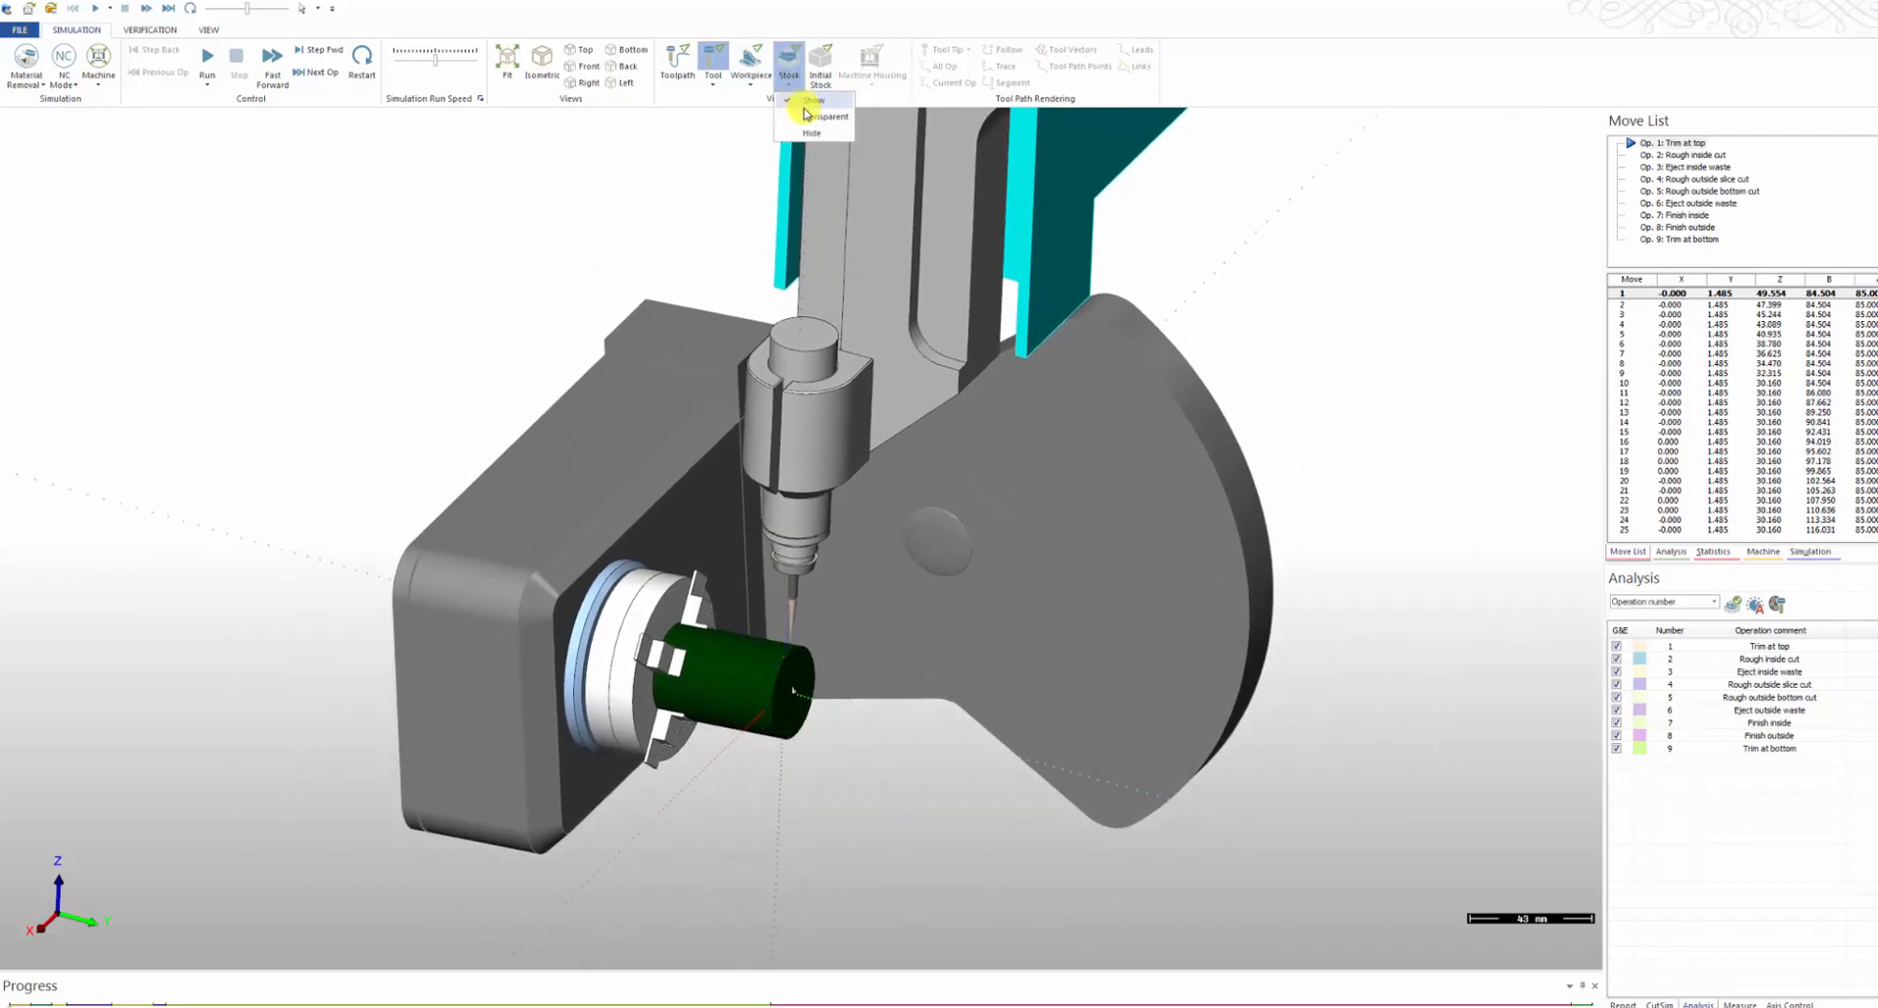
pyautogui.scroll(2, 773, 704)
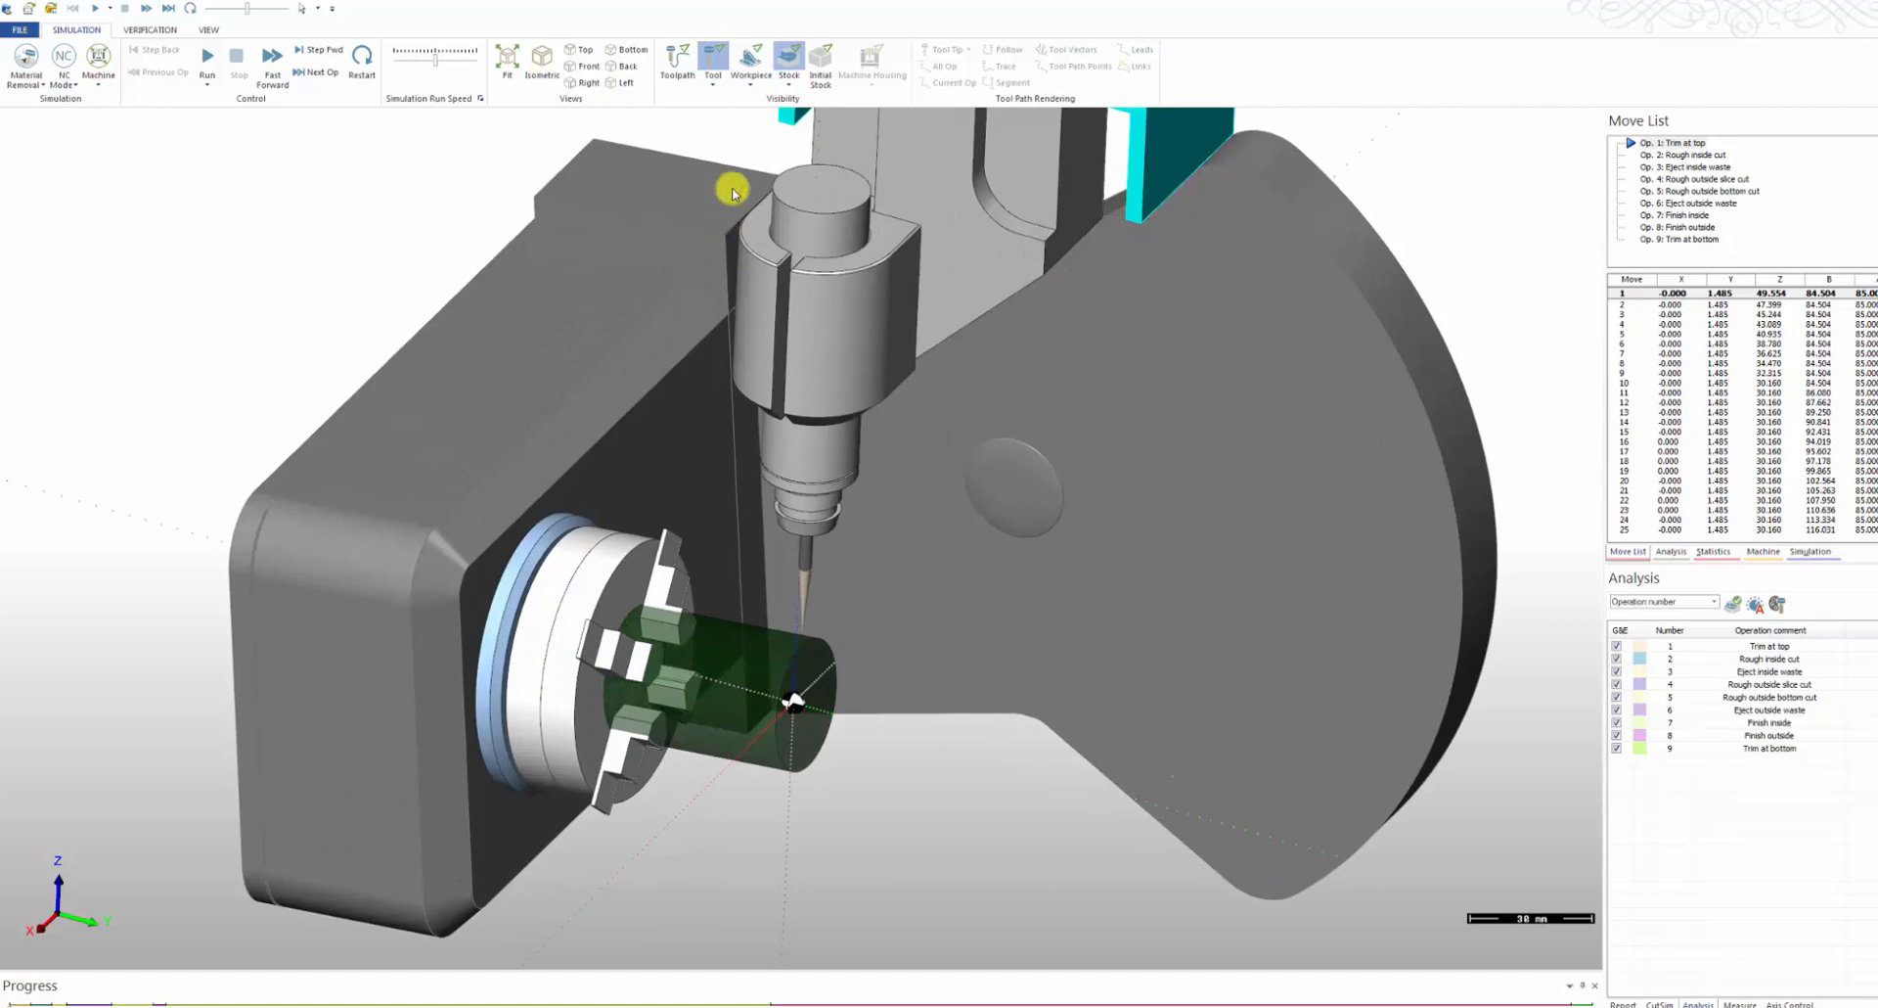
pyautogui.click(751, 78)
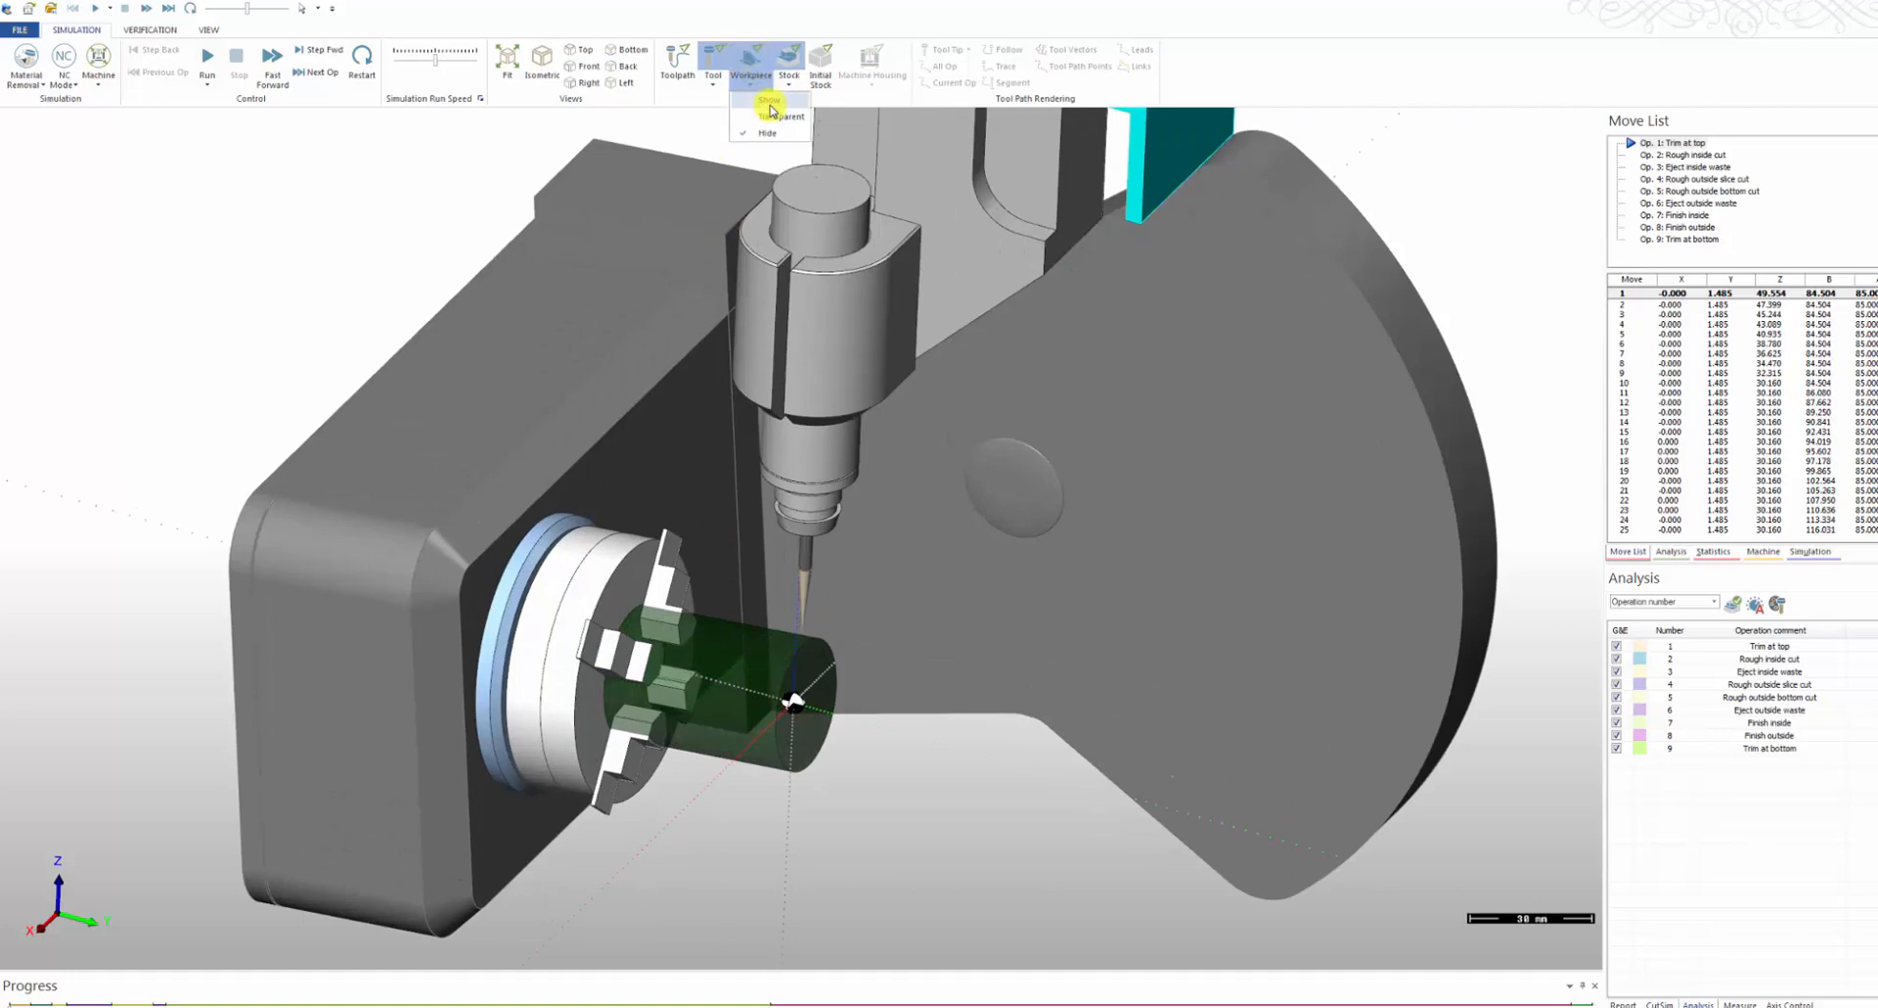
pyautogui.click(770, 115)
pyautogui.scroll(1, 777, 695)
pyautogui.scroll(1, 778, 699)
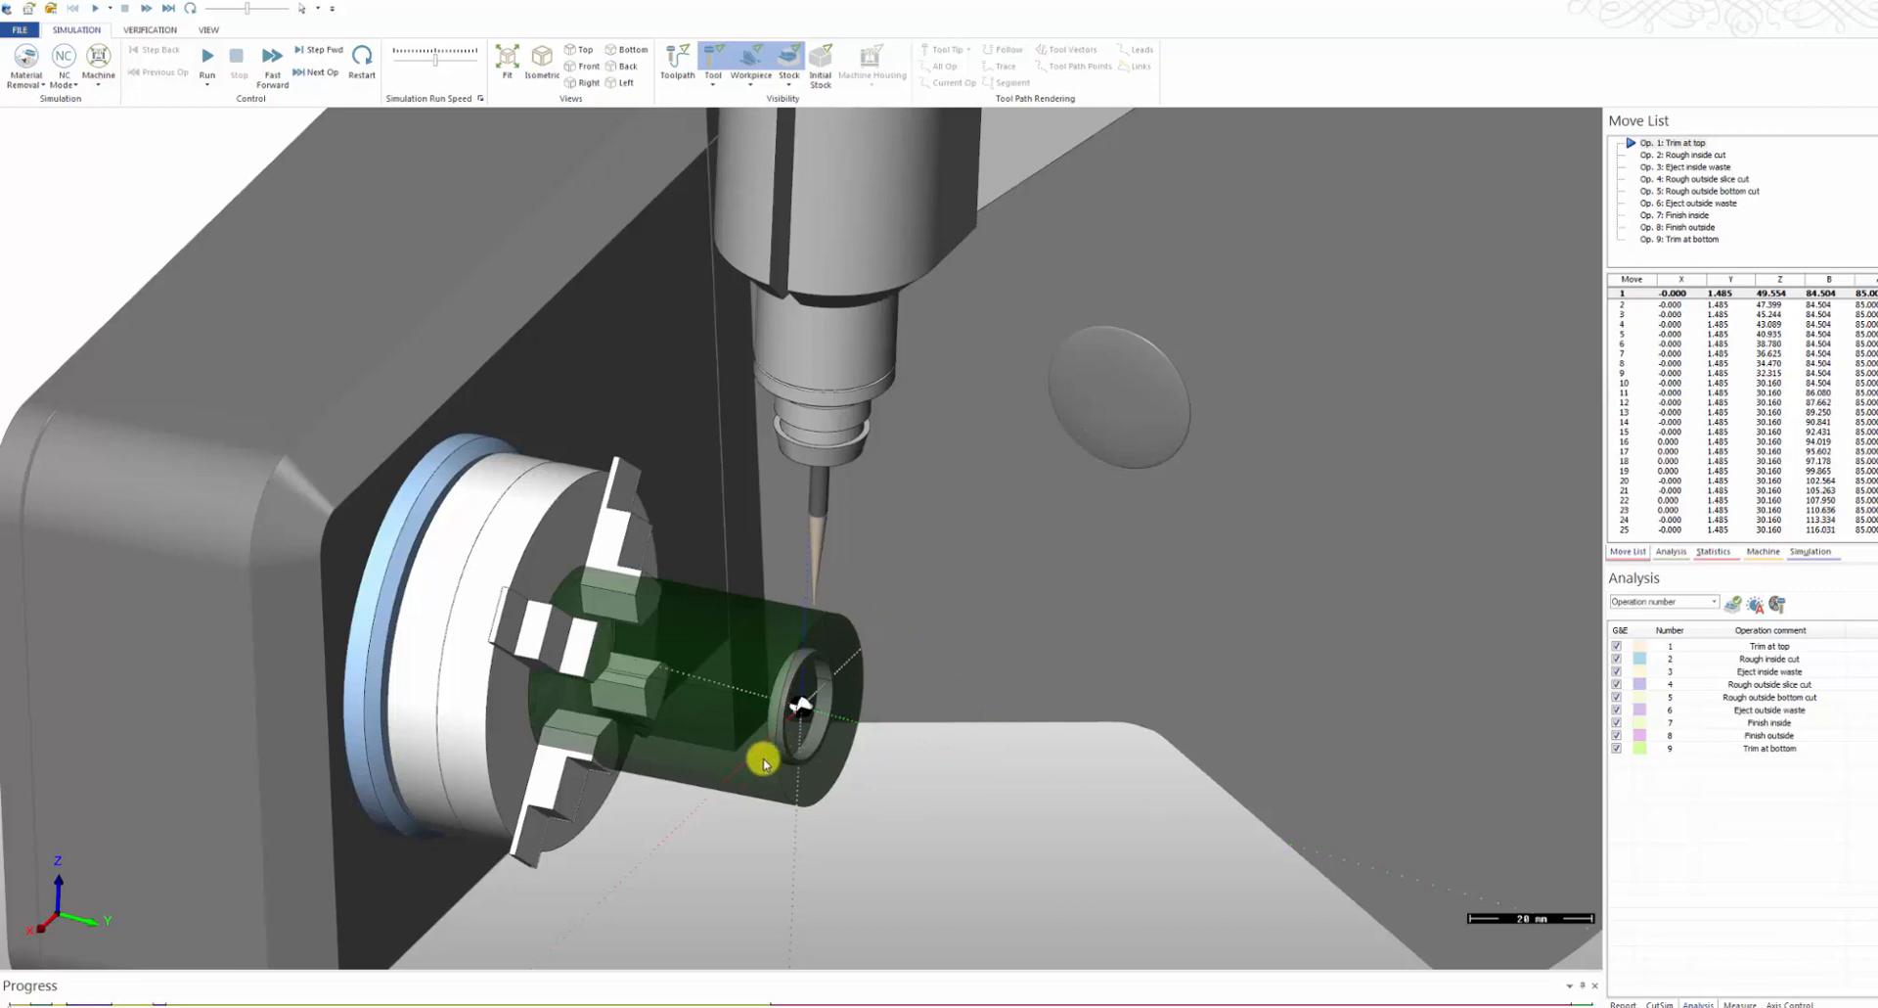
# Step: Examine the ring's position inside the transparent stock and its distance from the chuck jaws from several angles
pyautogui.moveTo(834, 839); pyautogui.dragTo(800, 815, button='middle')
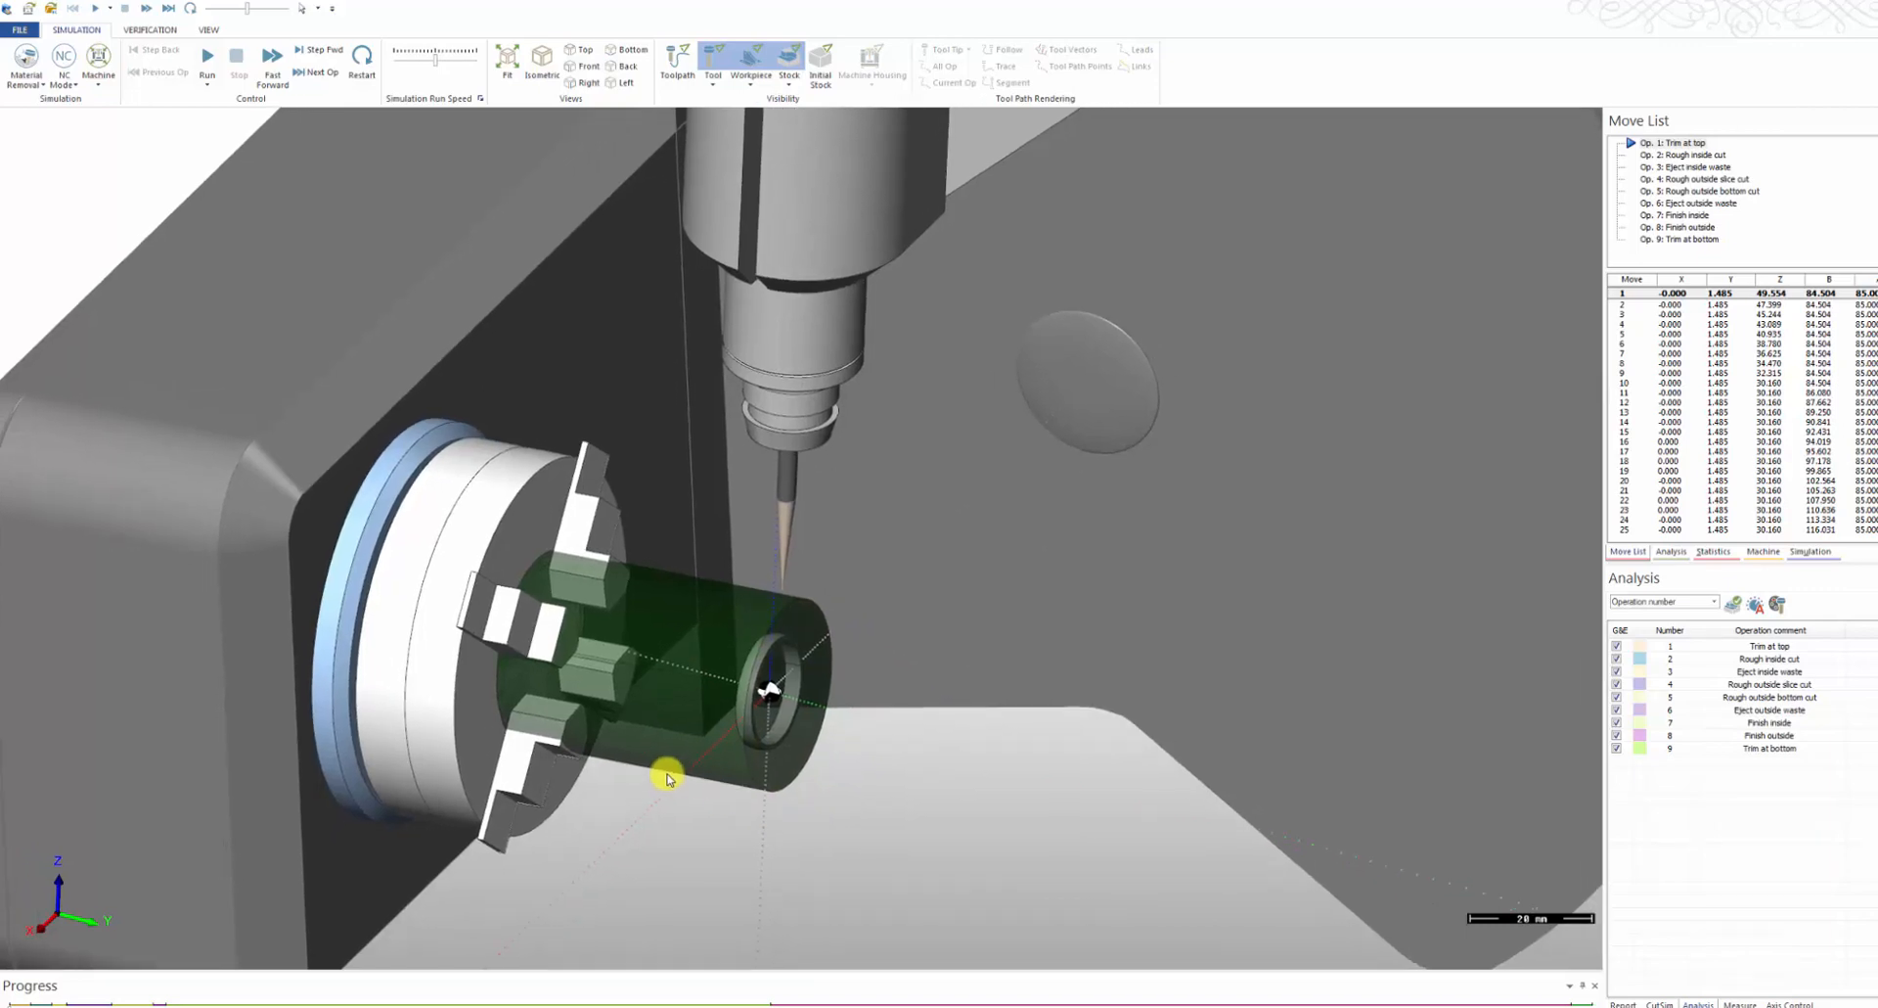
pyautogui.moveTo(667, 771)
pyautogui.mouseDown(button='middle')
pyautogui.moveTo(627, 760)
pyautogui.moveTo(676, 781)
pyautogui.mouseUp(button='middle')
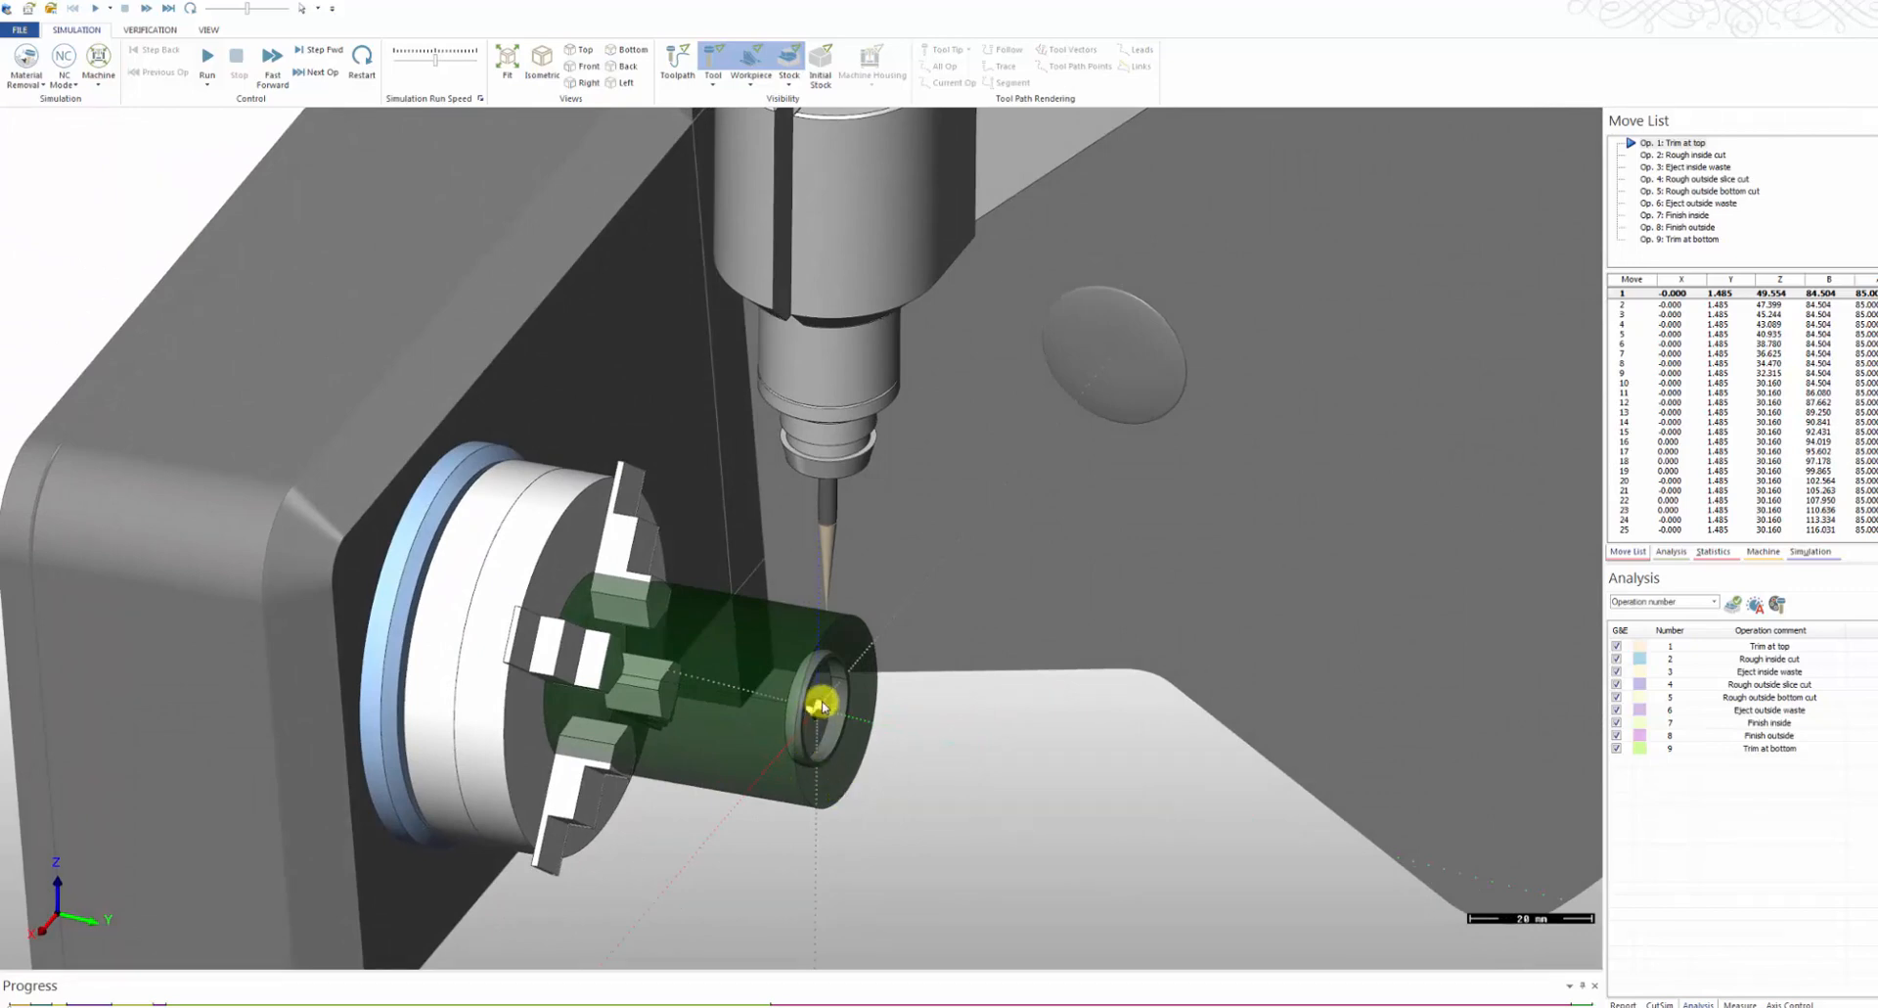
pyautogui.scroll(-3, 830, 707)
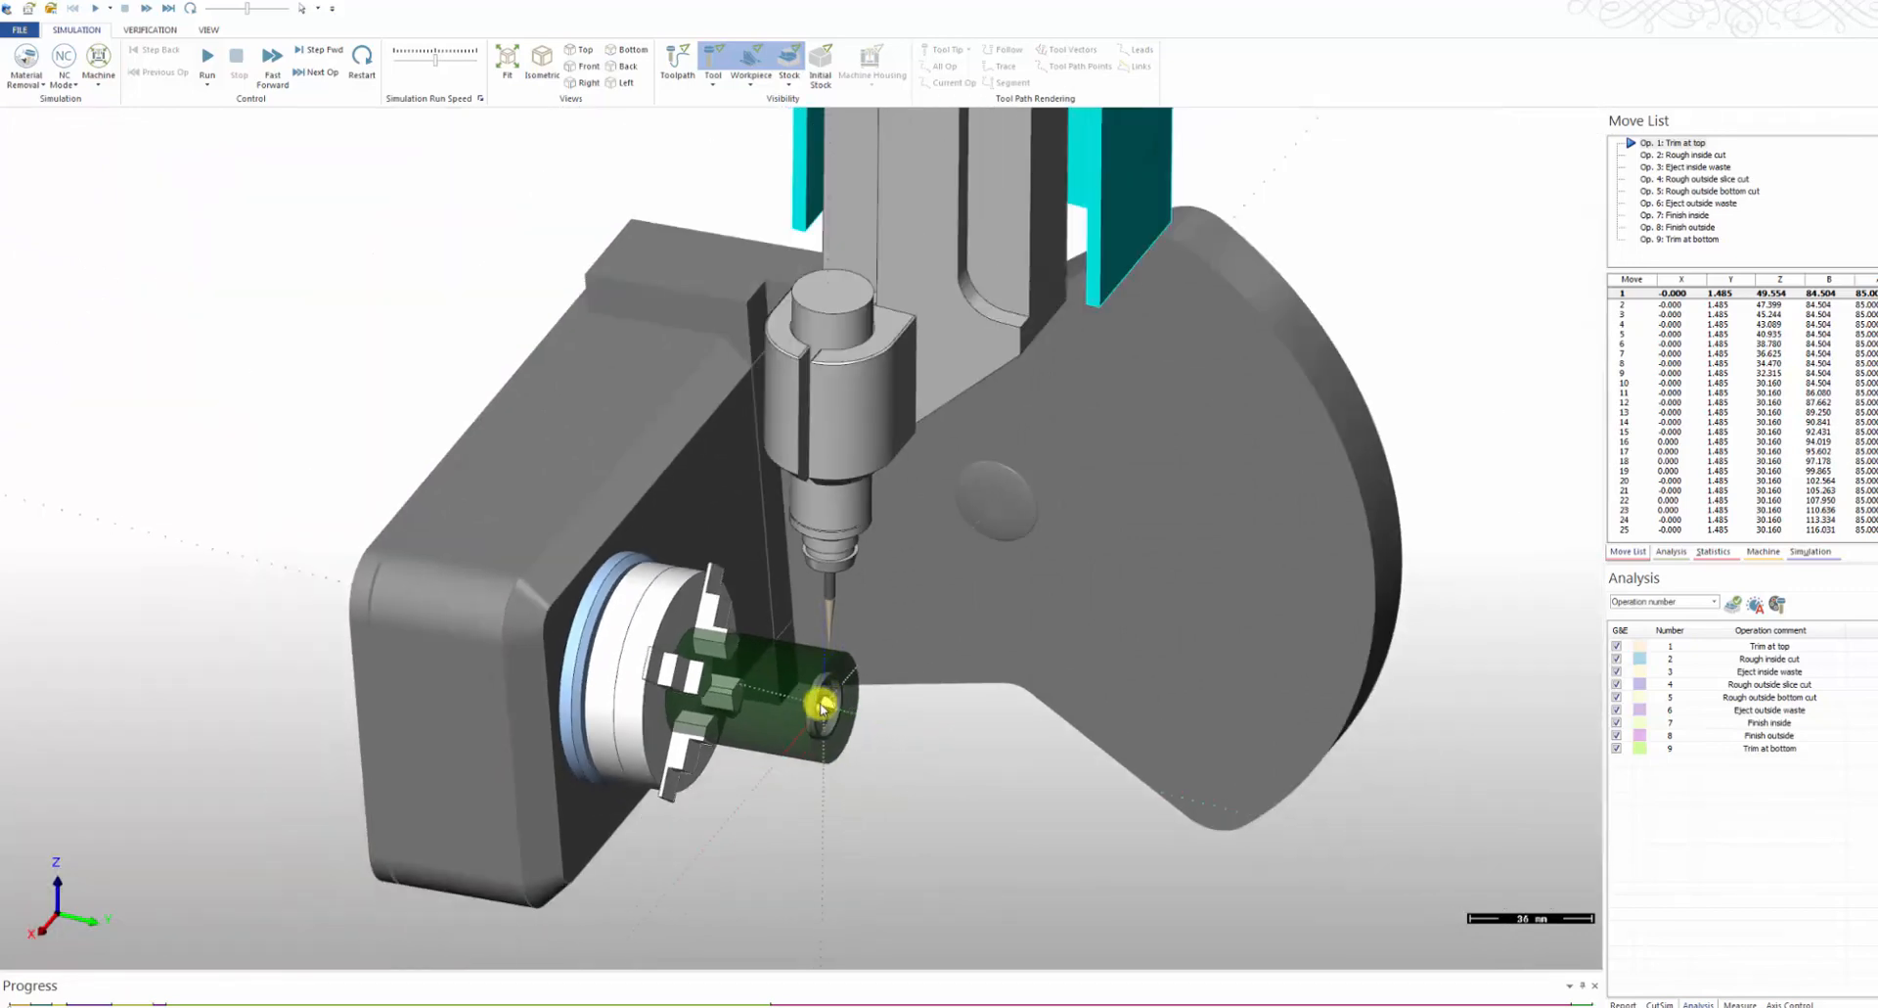
pyautogui.scroll(3, 828, 717)
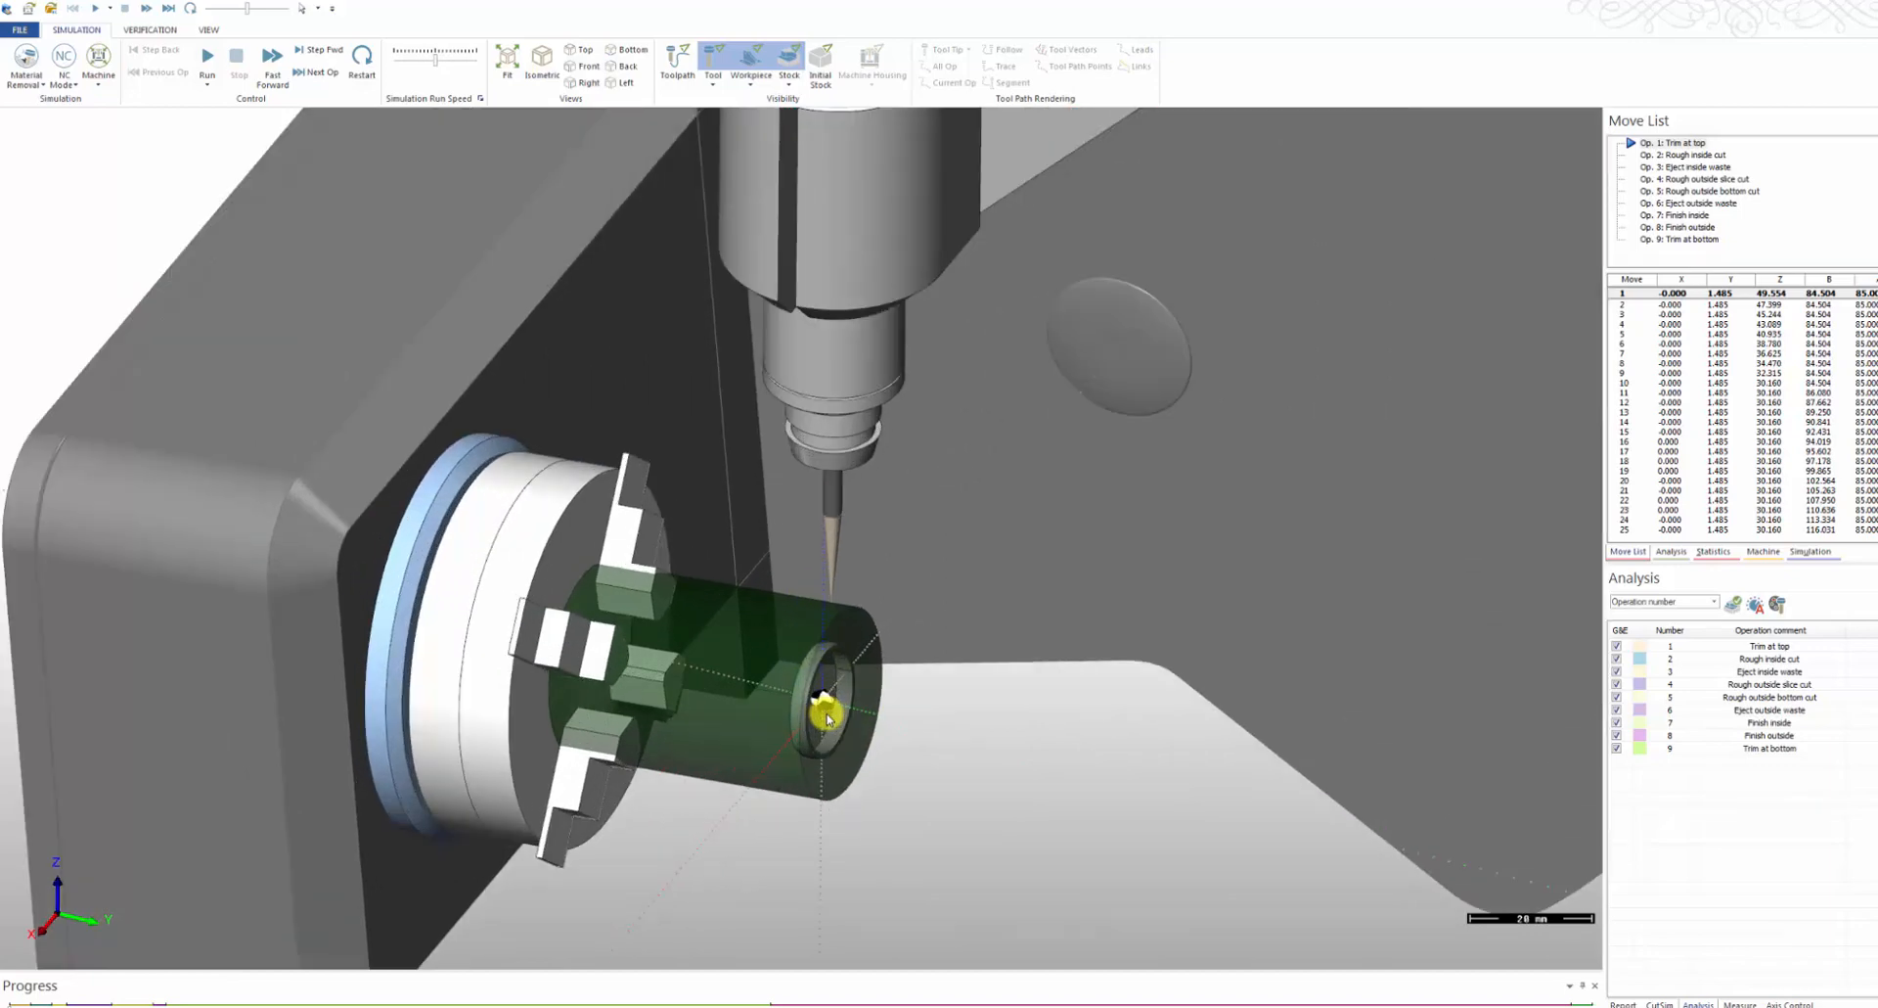
pyautogui.moveTo(937, 746); pyautogui.dragTo(968, 776, button='middle')
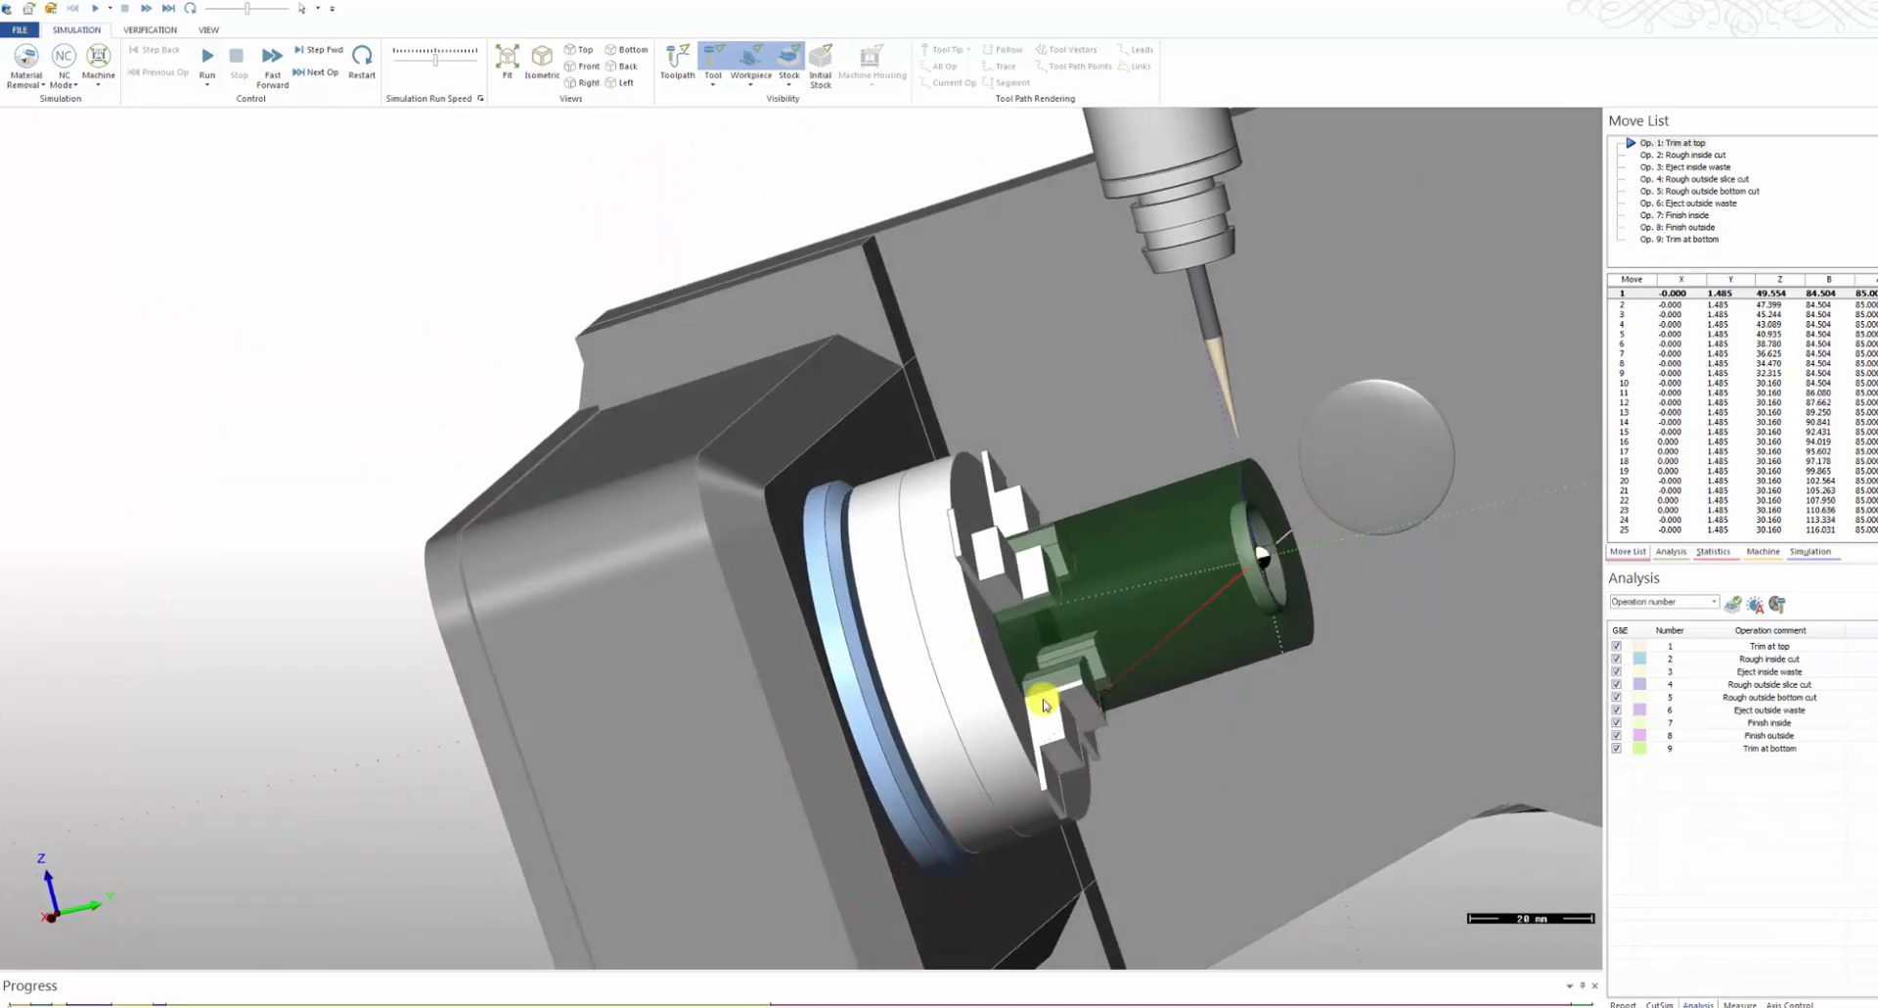
pyautogui.scroll(-3, 1355, 646)
pyautogui.moveTo(1363, 700); pyautogui.dragTo(818, 729, button='middle')
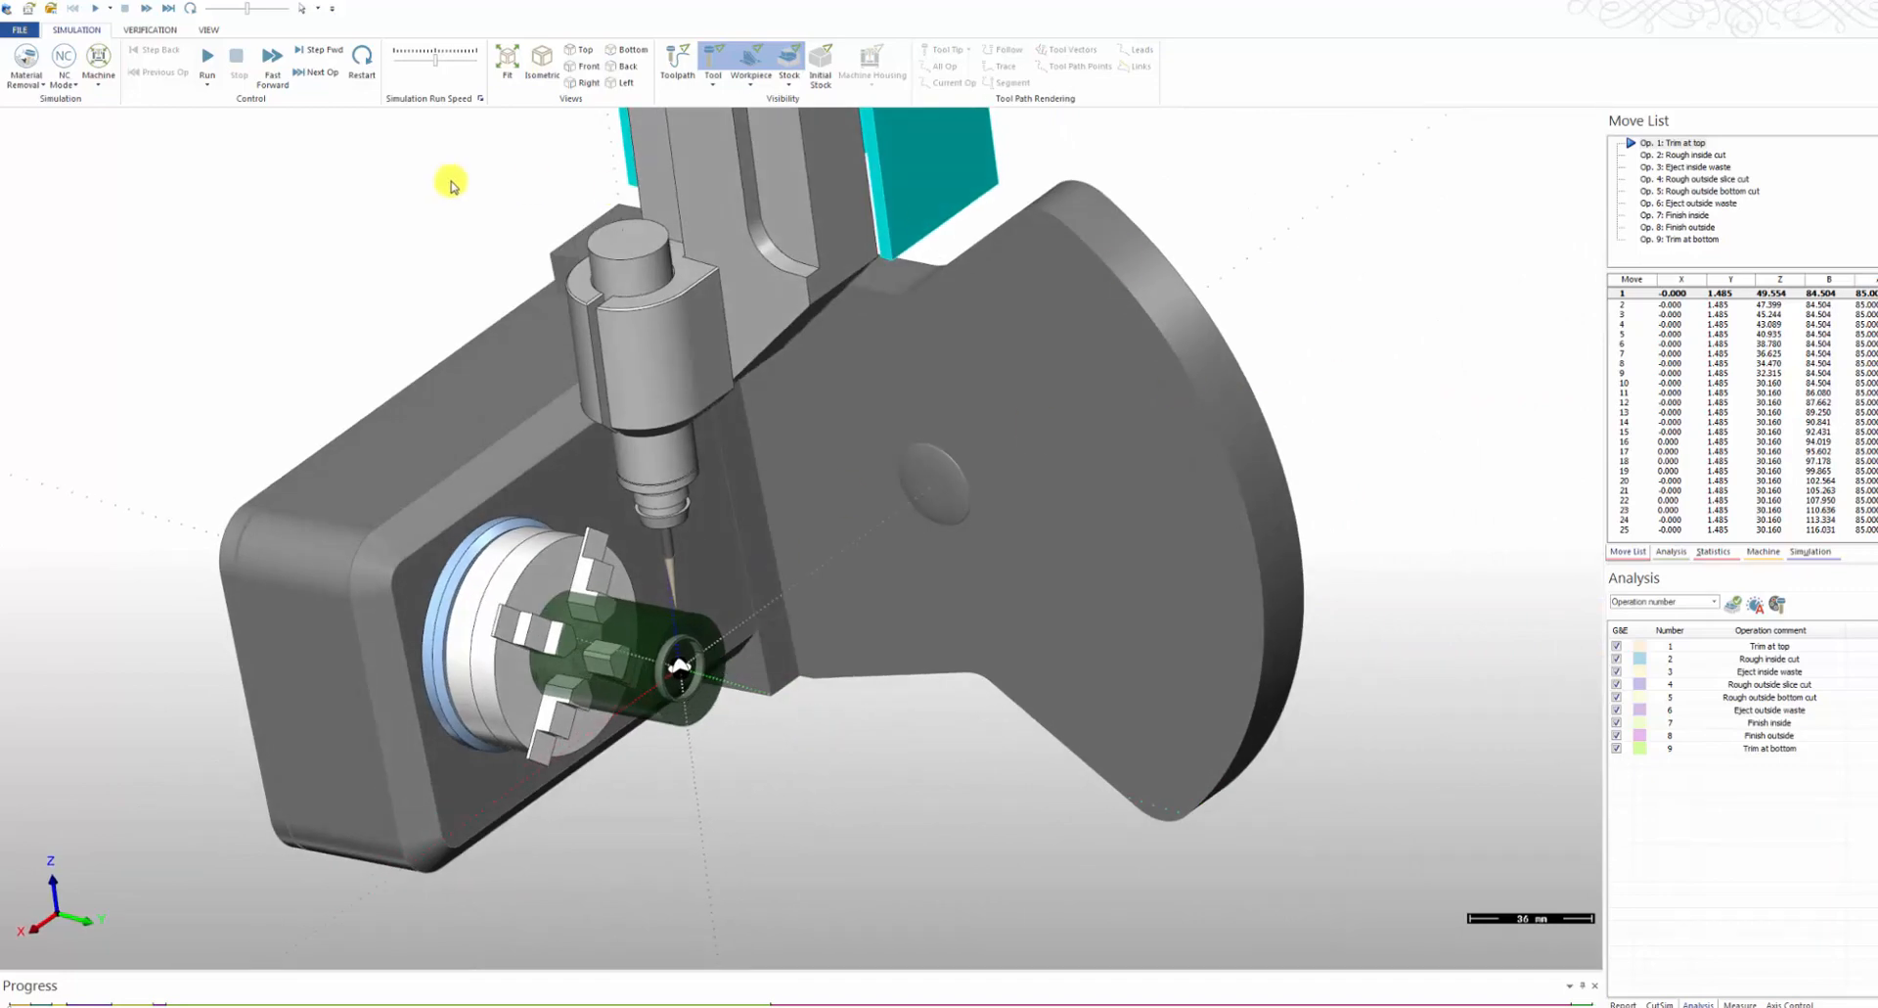
# Step: Run the simulation and examine the trimming, roughing and waste ejection cuts on the stock up close
pyautogui.click(206, 66)
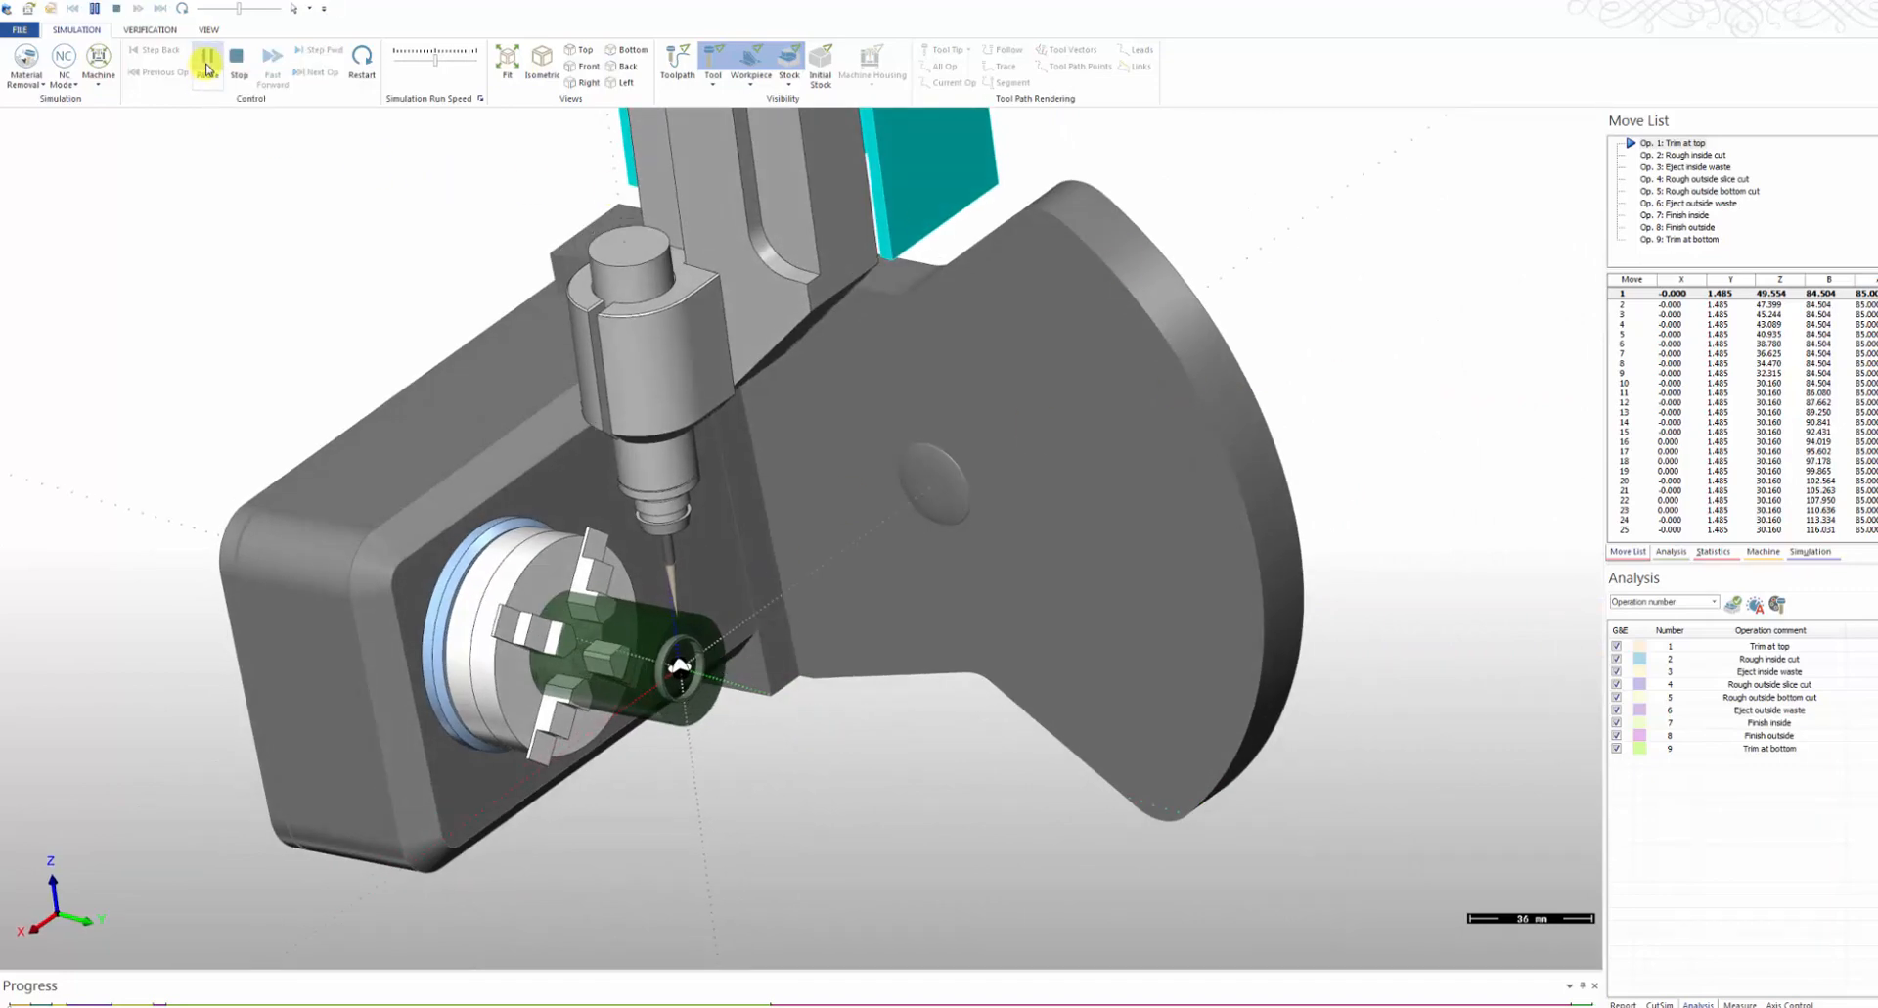
pyautogui.scroll(1, 649, 675)
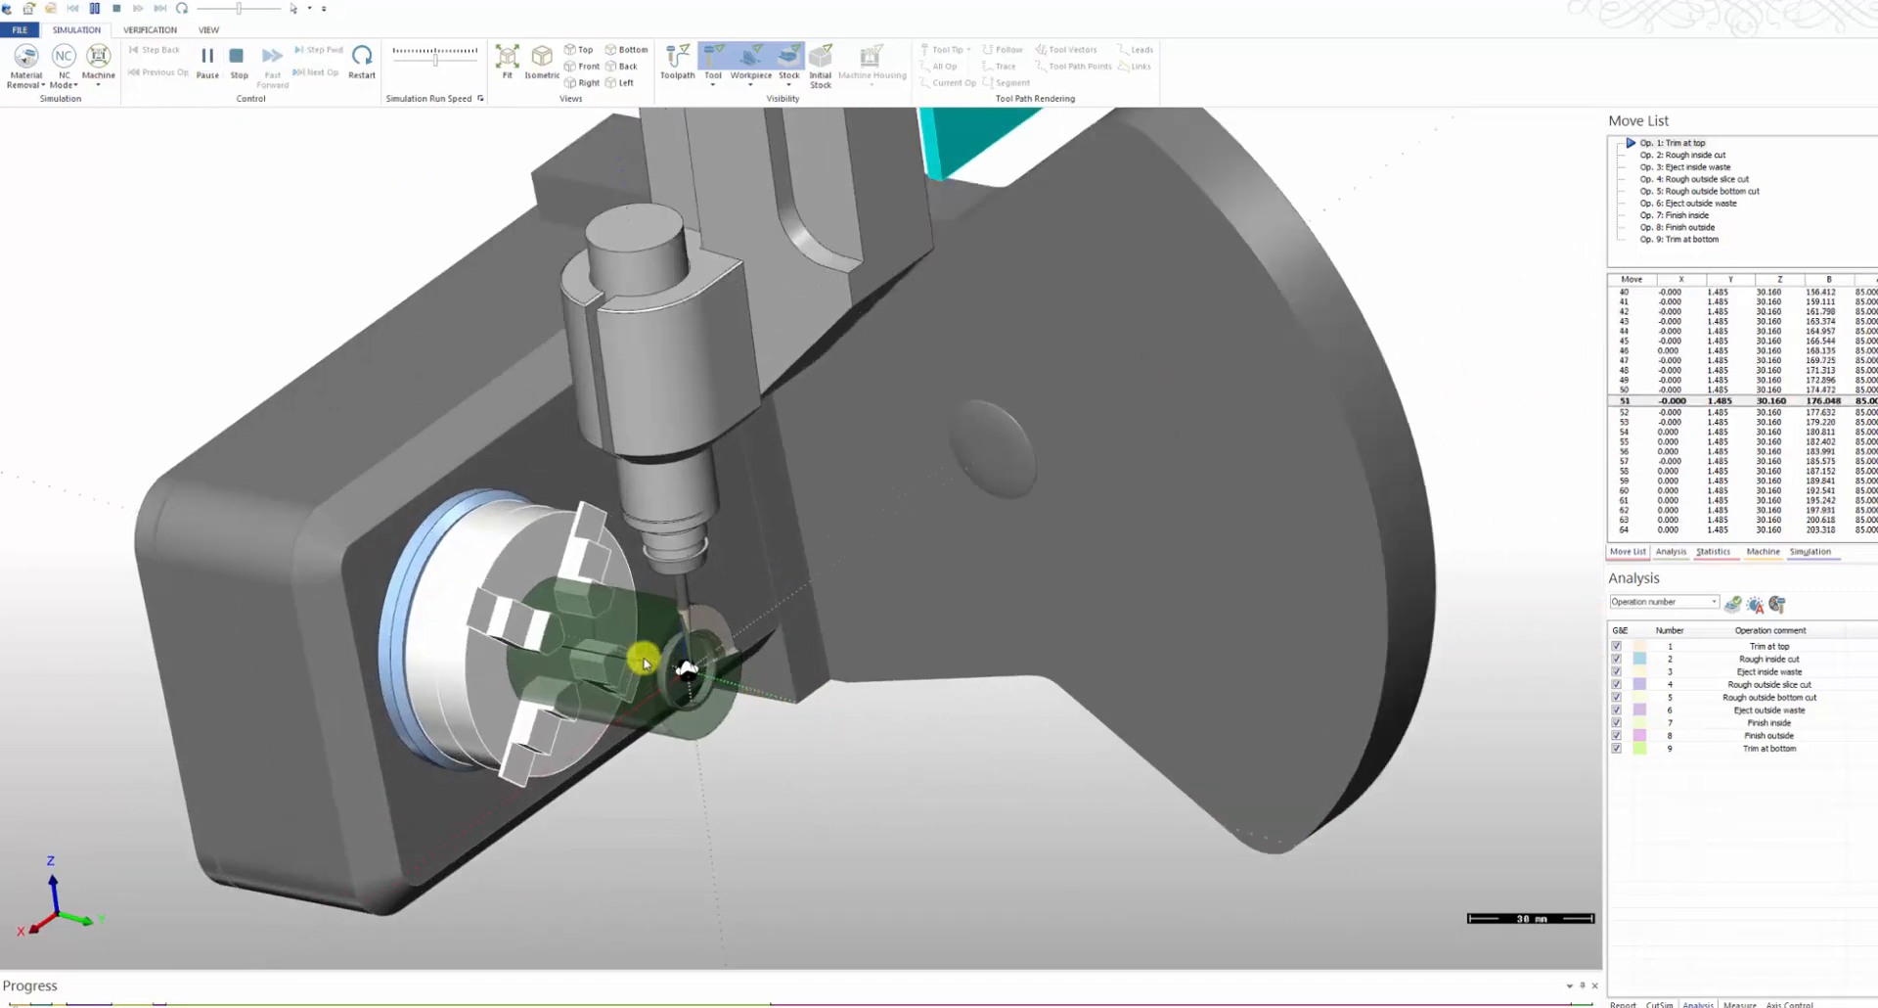
pyautogui.scroll(1, 643, 662)
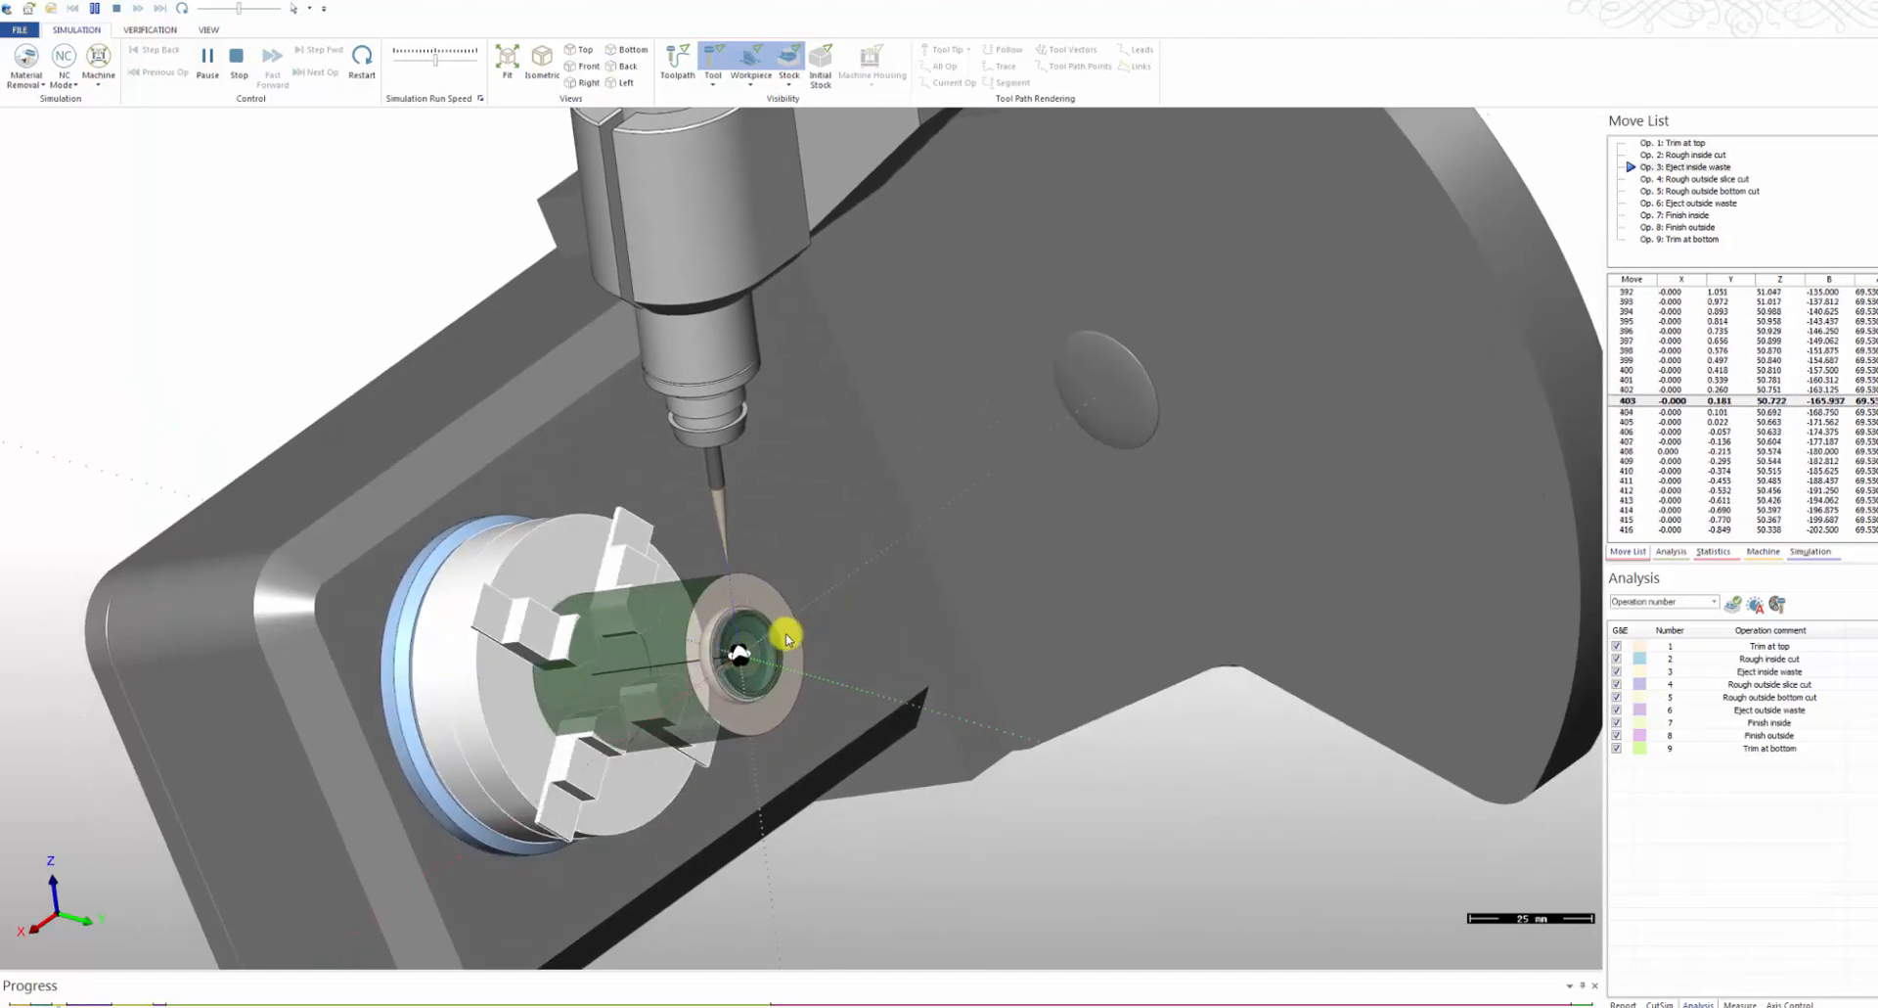
pyautogui.scroll(2, 810, 585)
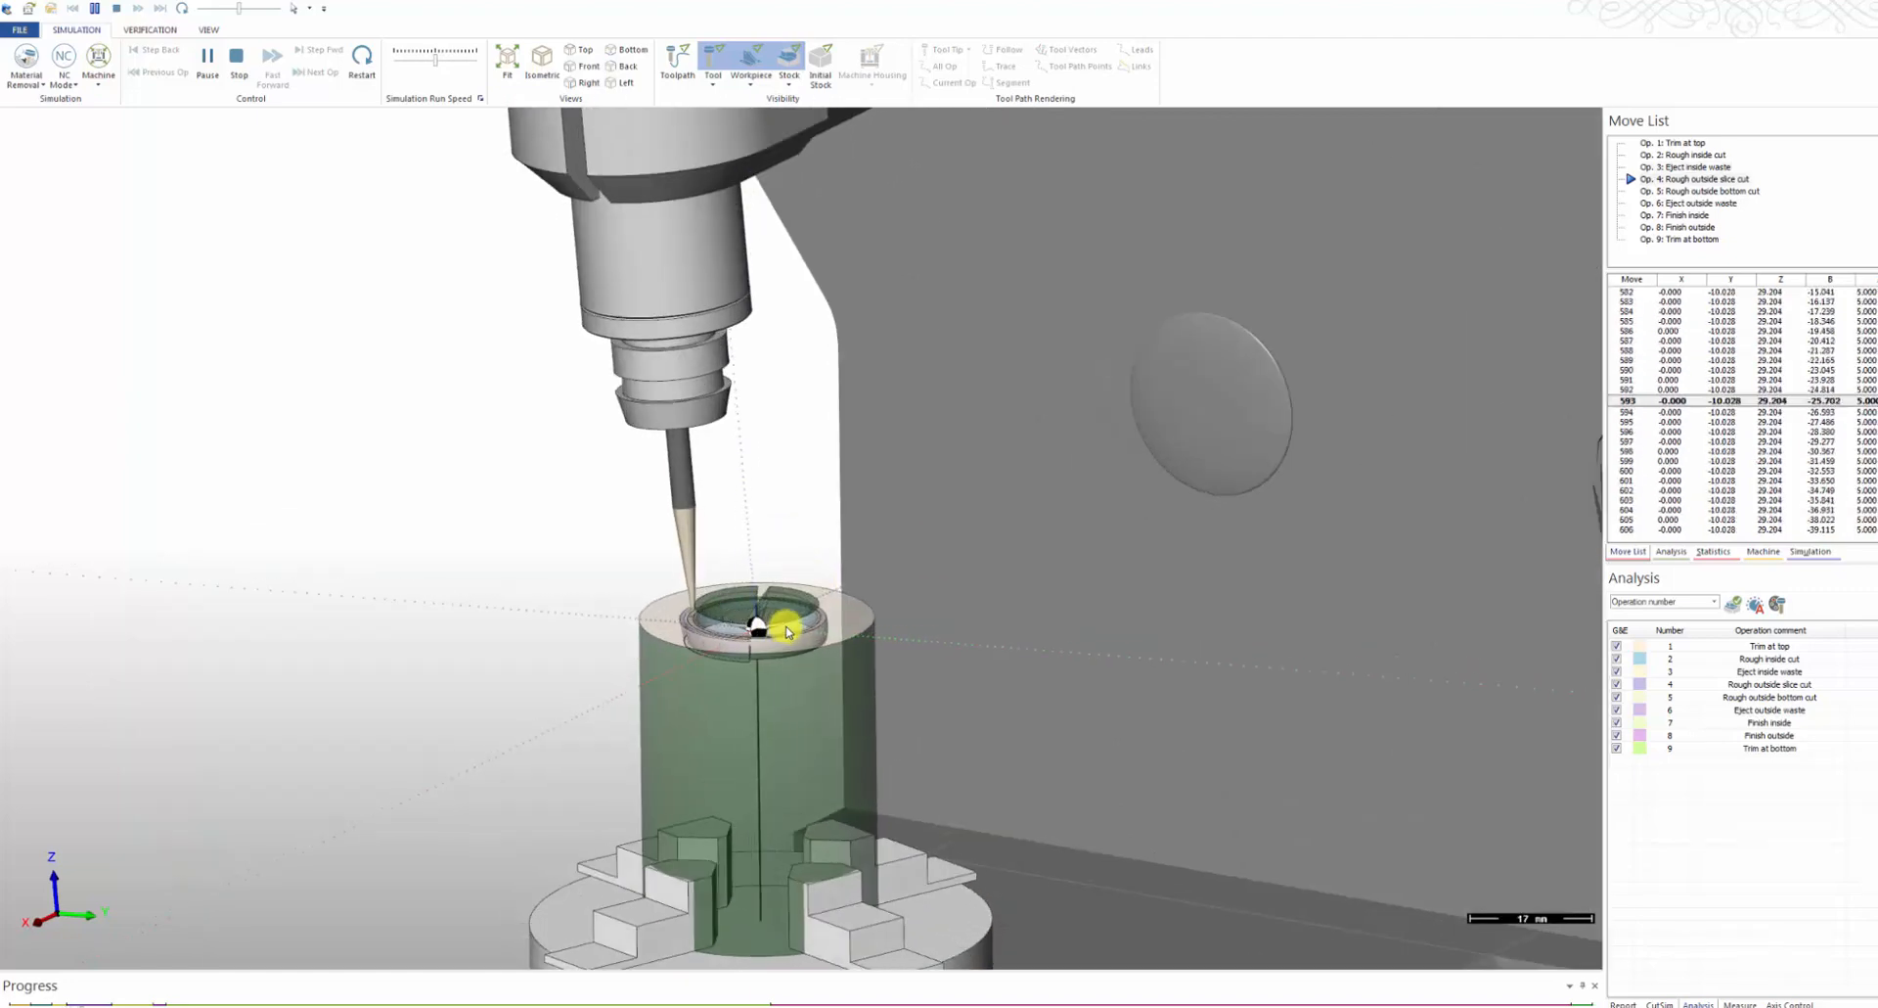
pyautogui.moveTo(782, 626); pyautogui.dragTo(742, 683, button='middle')
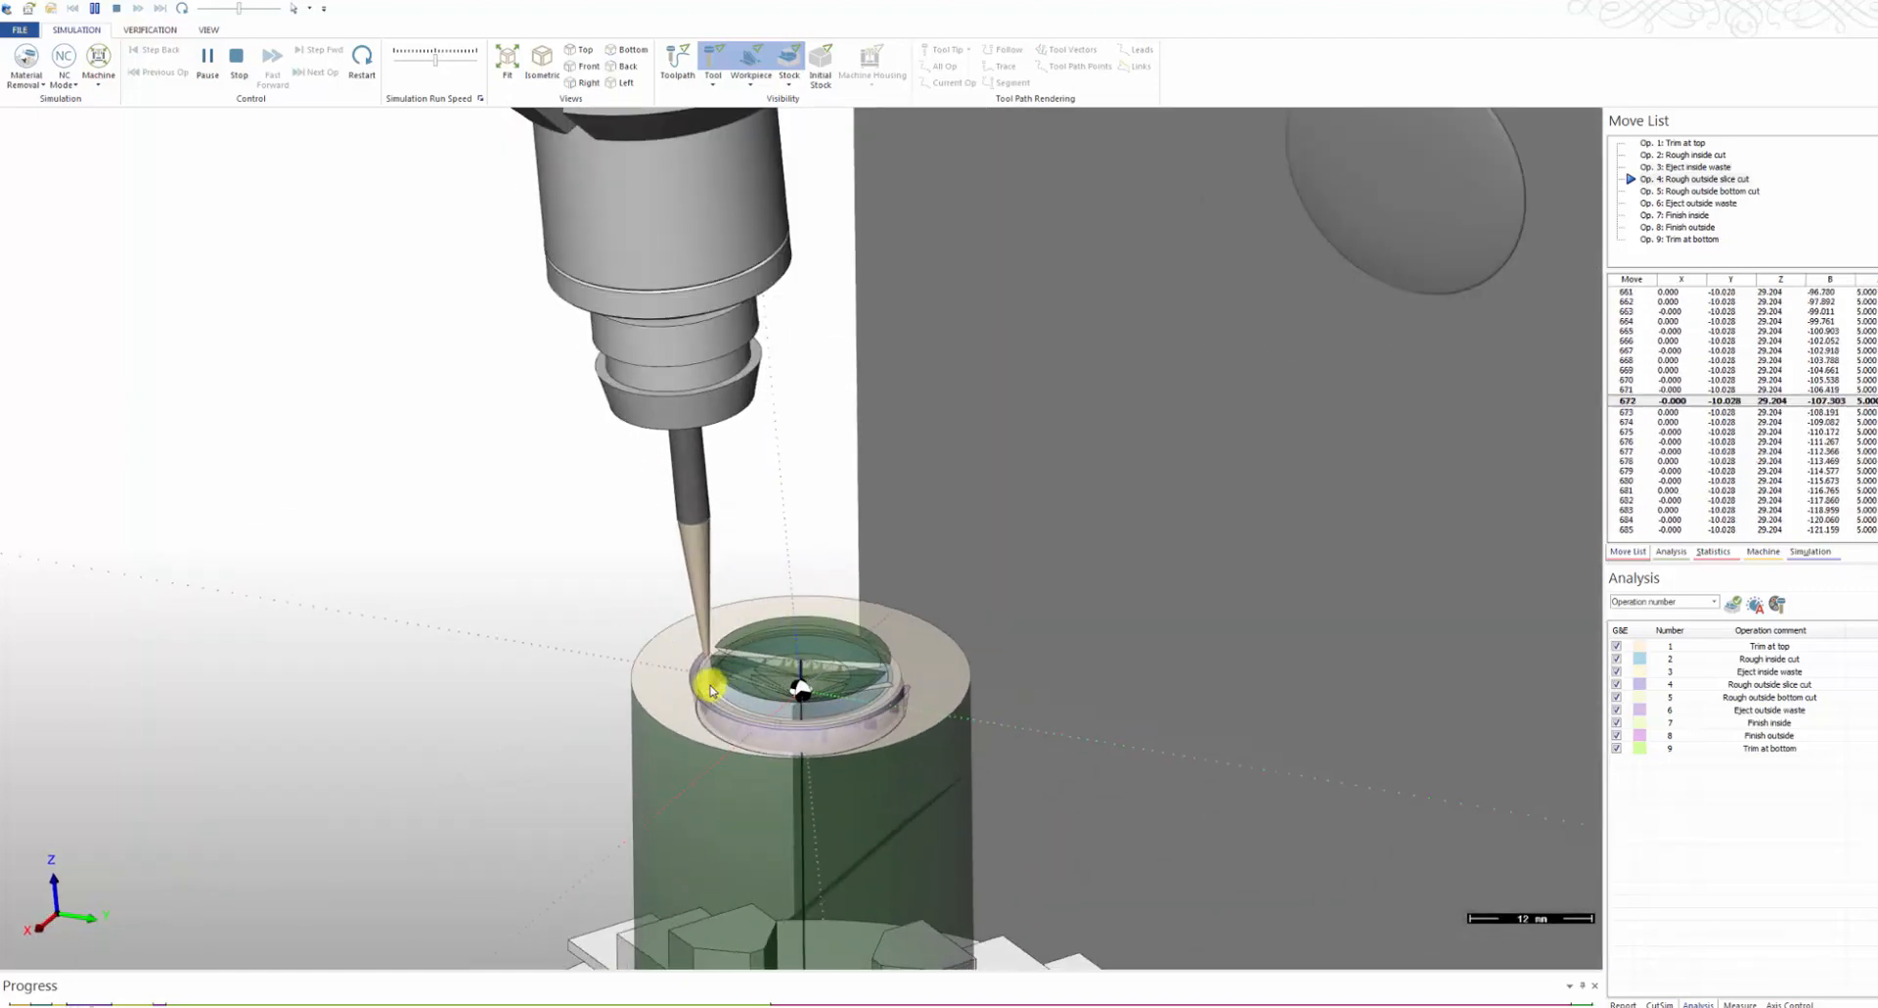
pyautogui.scroll(2, 1005, 673)
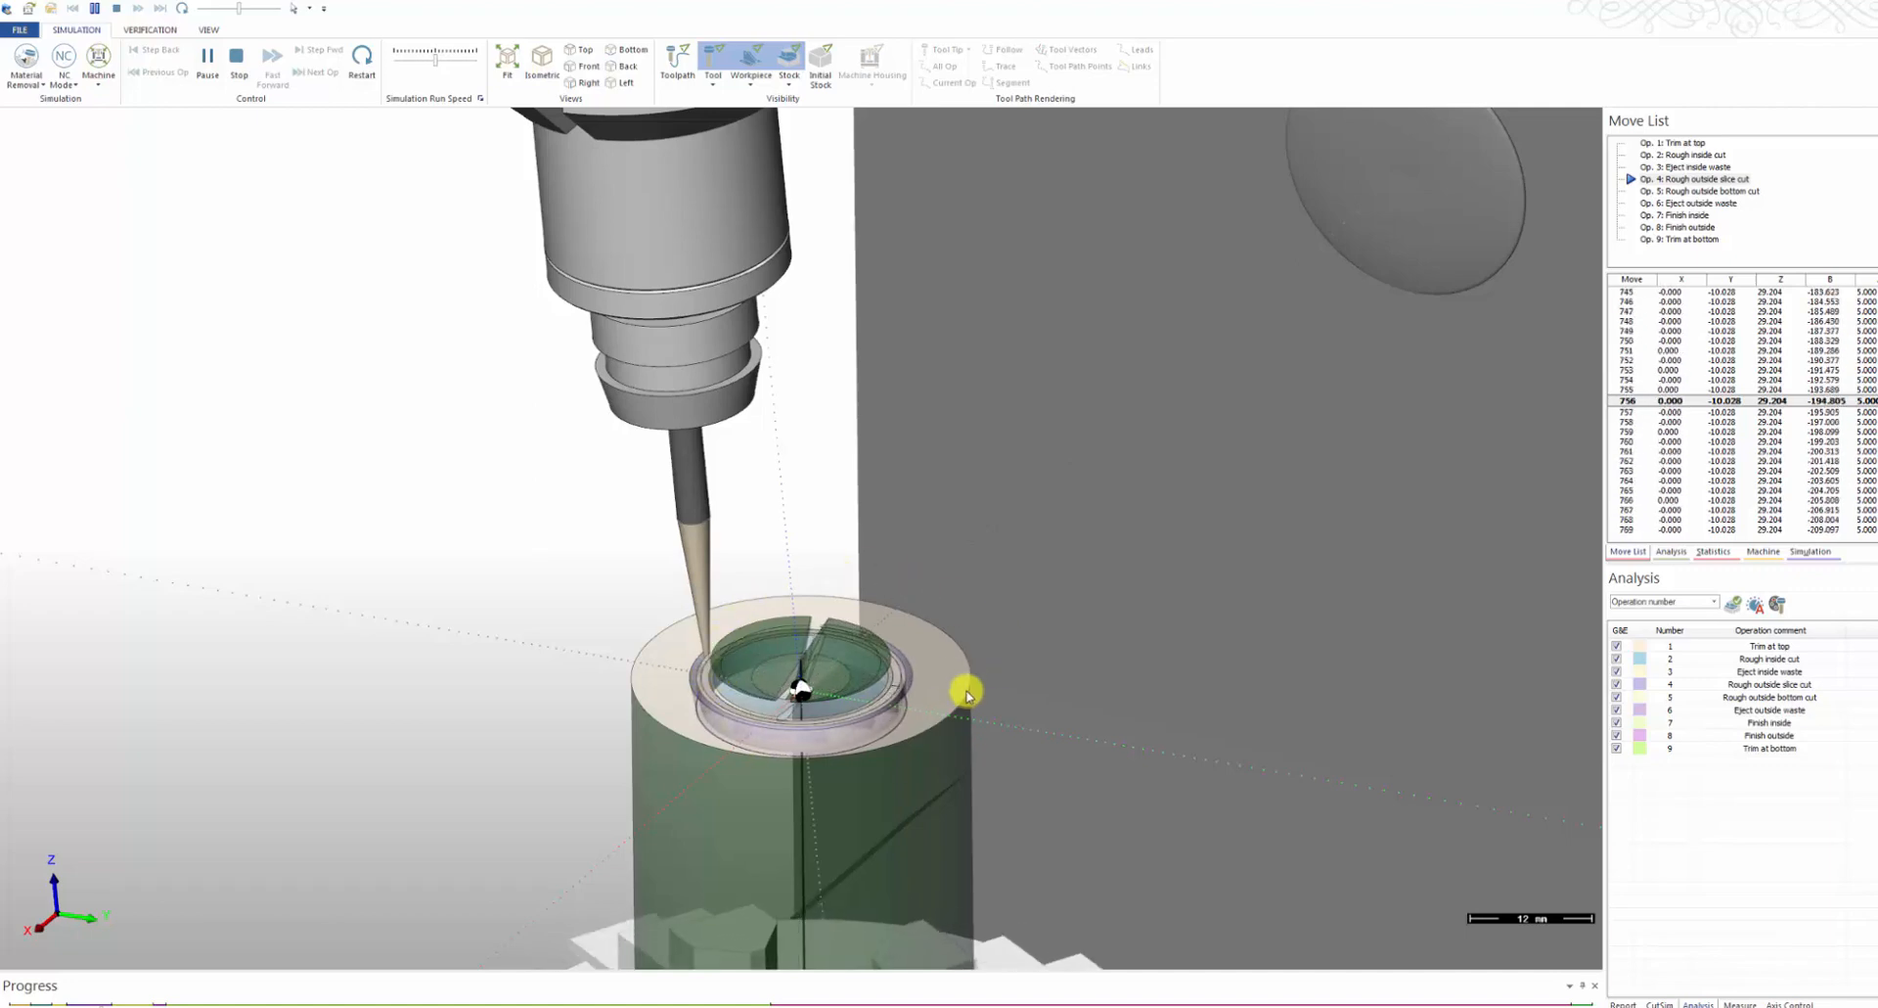
pyautogui.moveTo(890, 617); pyautogui.dragTo(691, 697, button='middle')
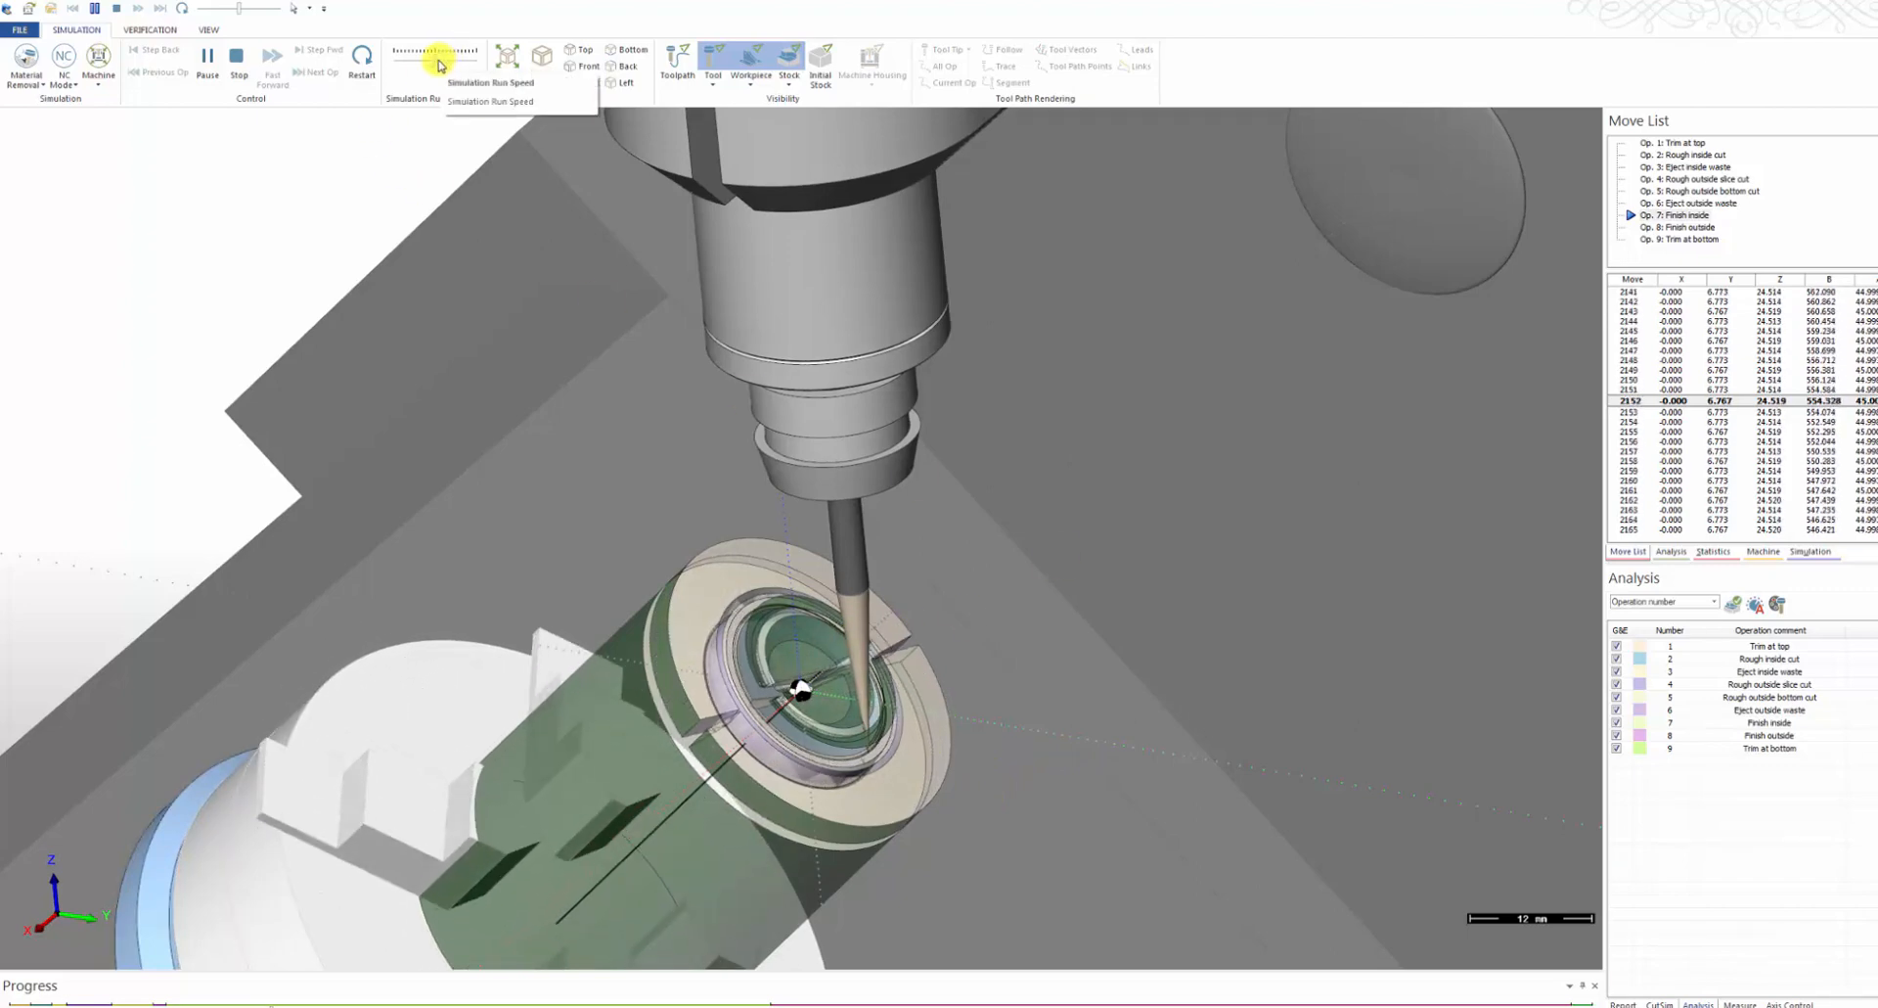
# Step: Adjust the simulation run speed and follow Finish inside, Finish outside and Trim at bottom through to the last move
pyautogui.moveTo(446, 63)
pyautogui.mouseDown()
pyautogui.moveTo(476, 70)
pyautogui.moveTo(458, 66)
pyautogui.mouseUp()
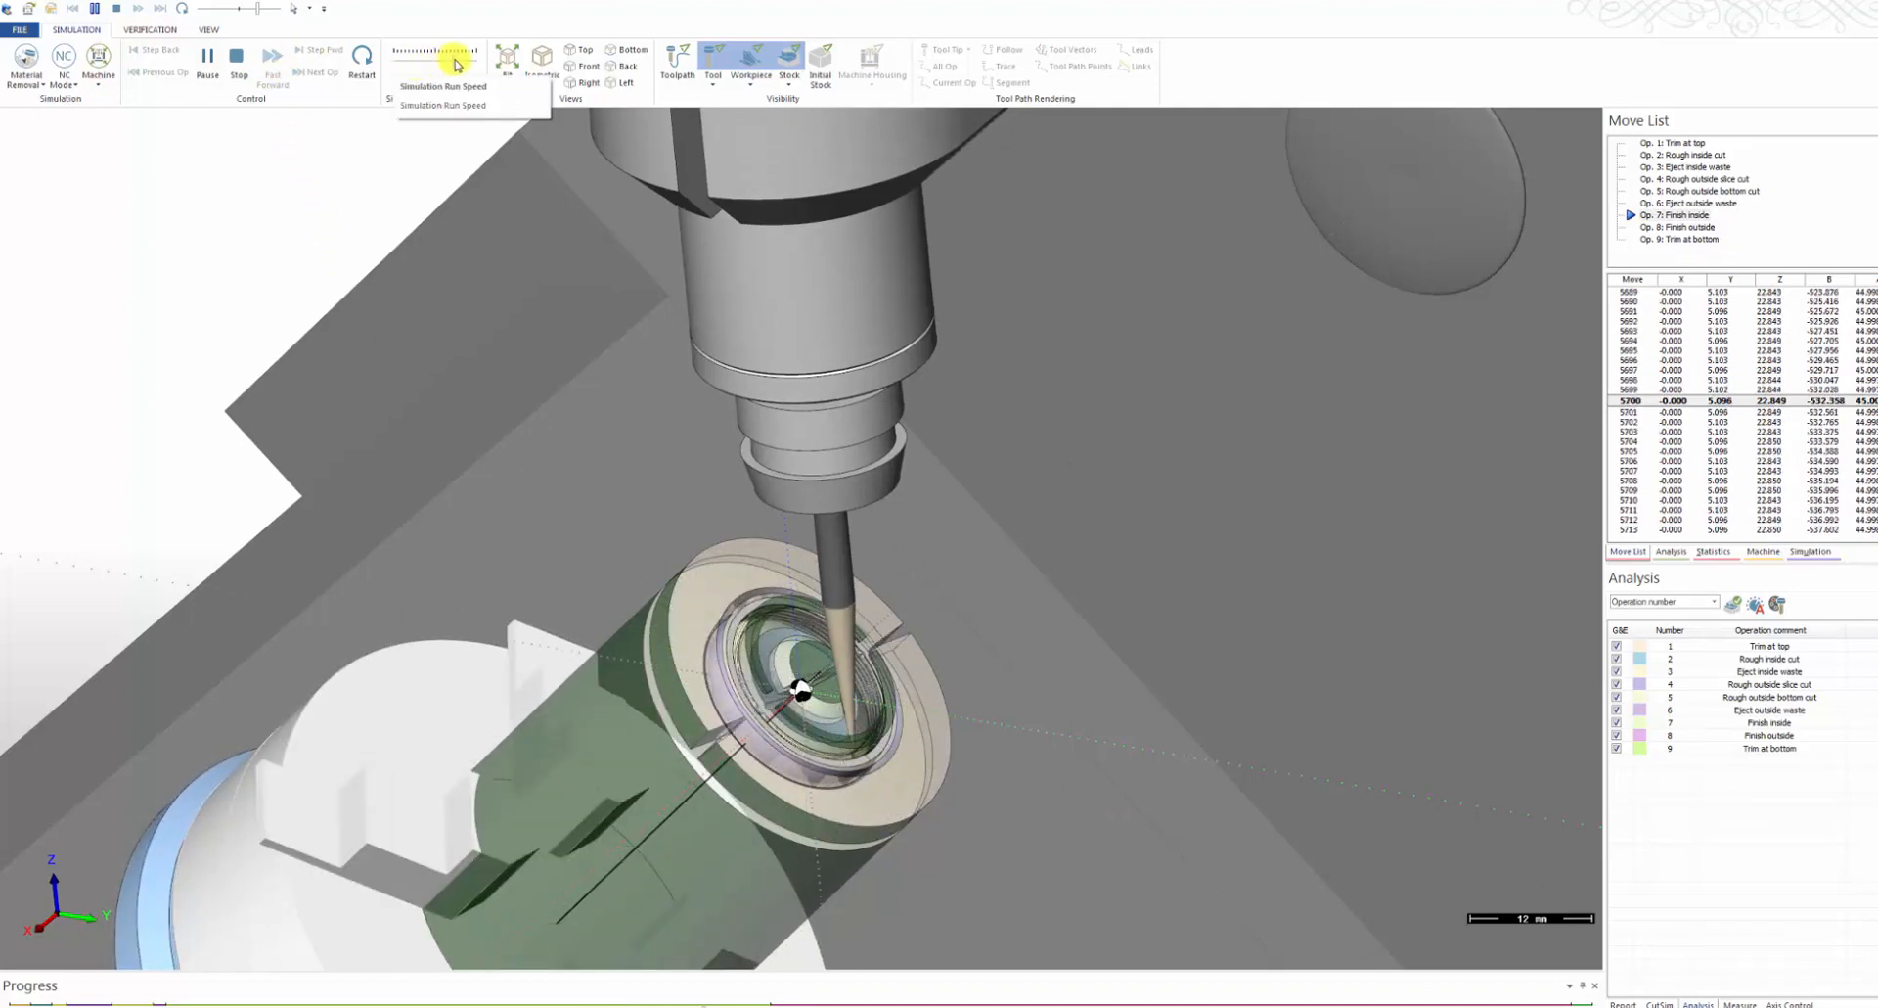
pyautogui.moveTo(456, 59); pyautogui.dragTo(438, 59)
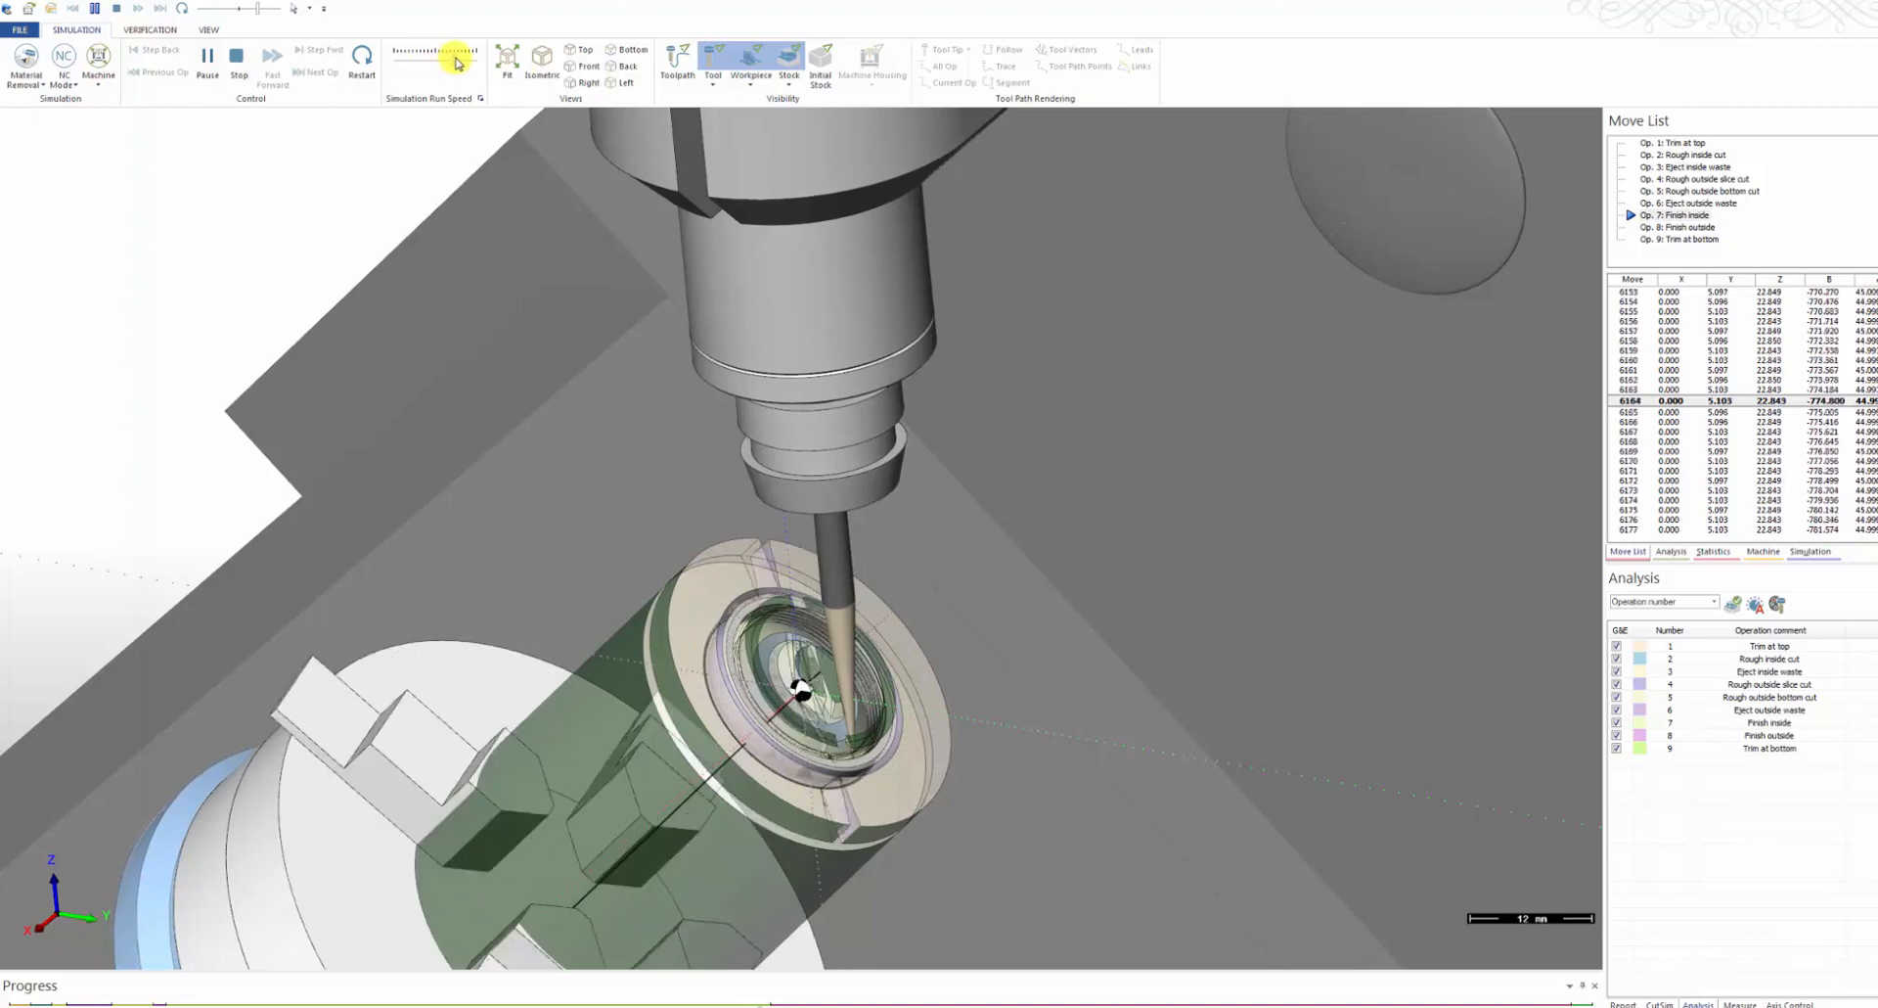
pyautogui.moveTo(453, 64); pyautogui.dragTo(443, 60)
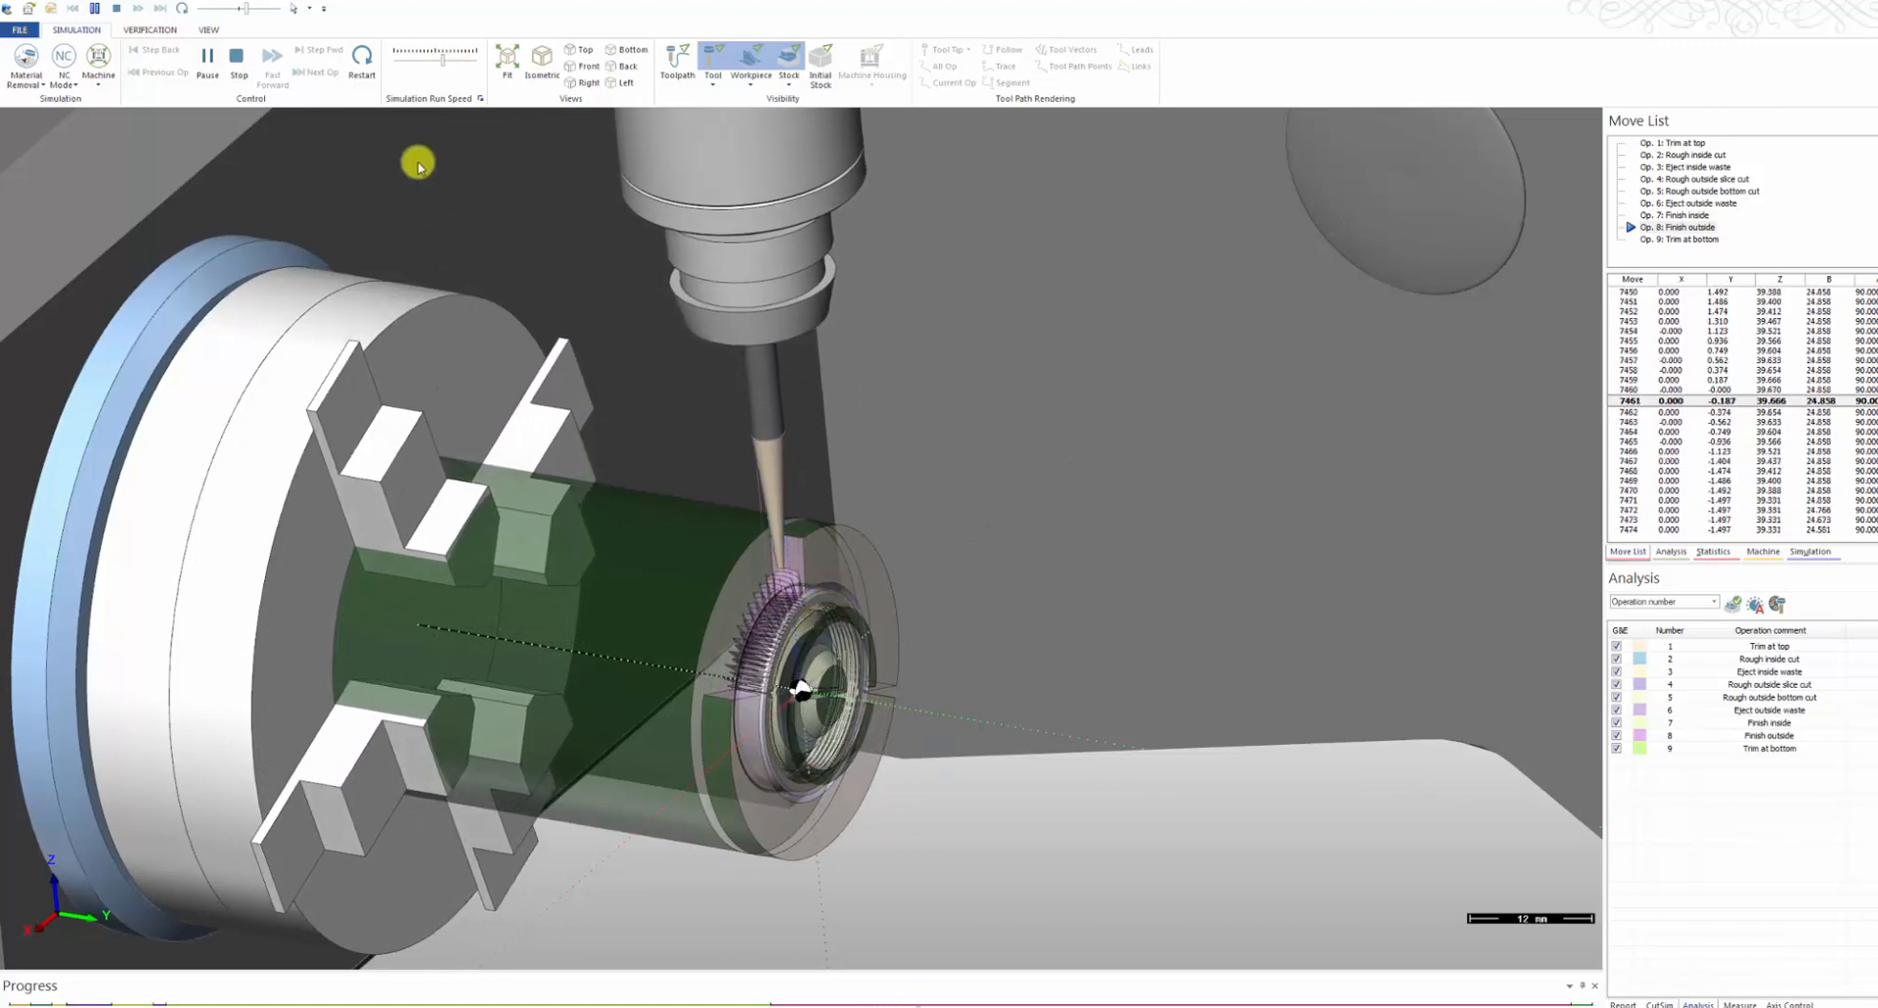
pyautogui.moveTo(443, 61); pyautogui.dragTo(458, 63)
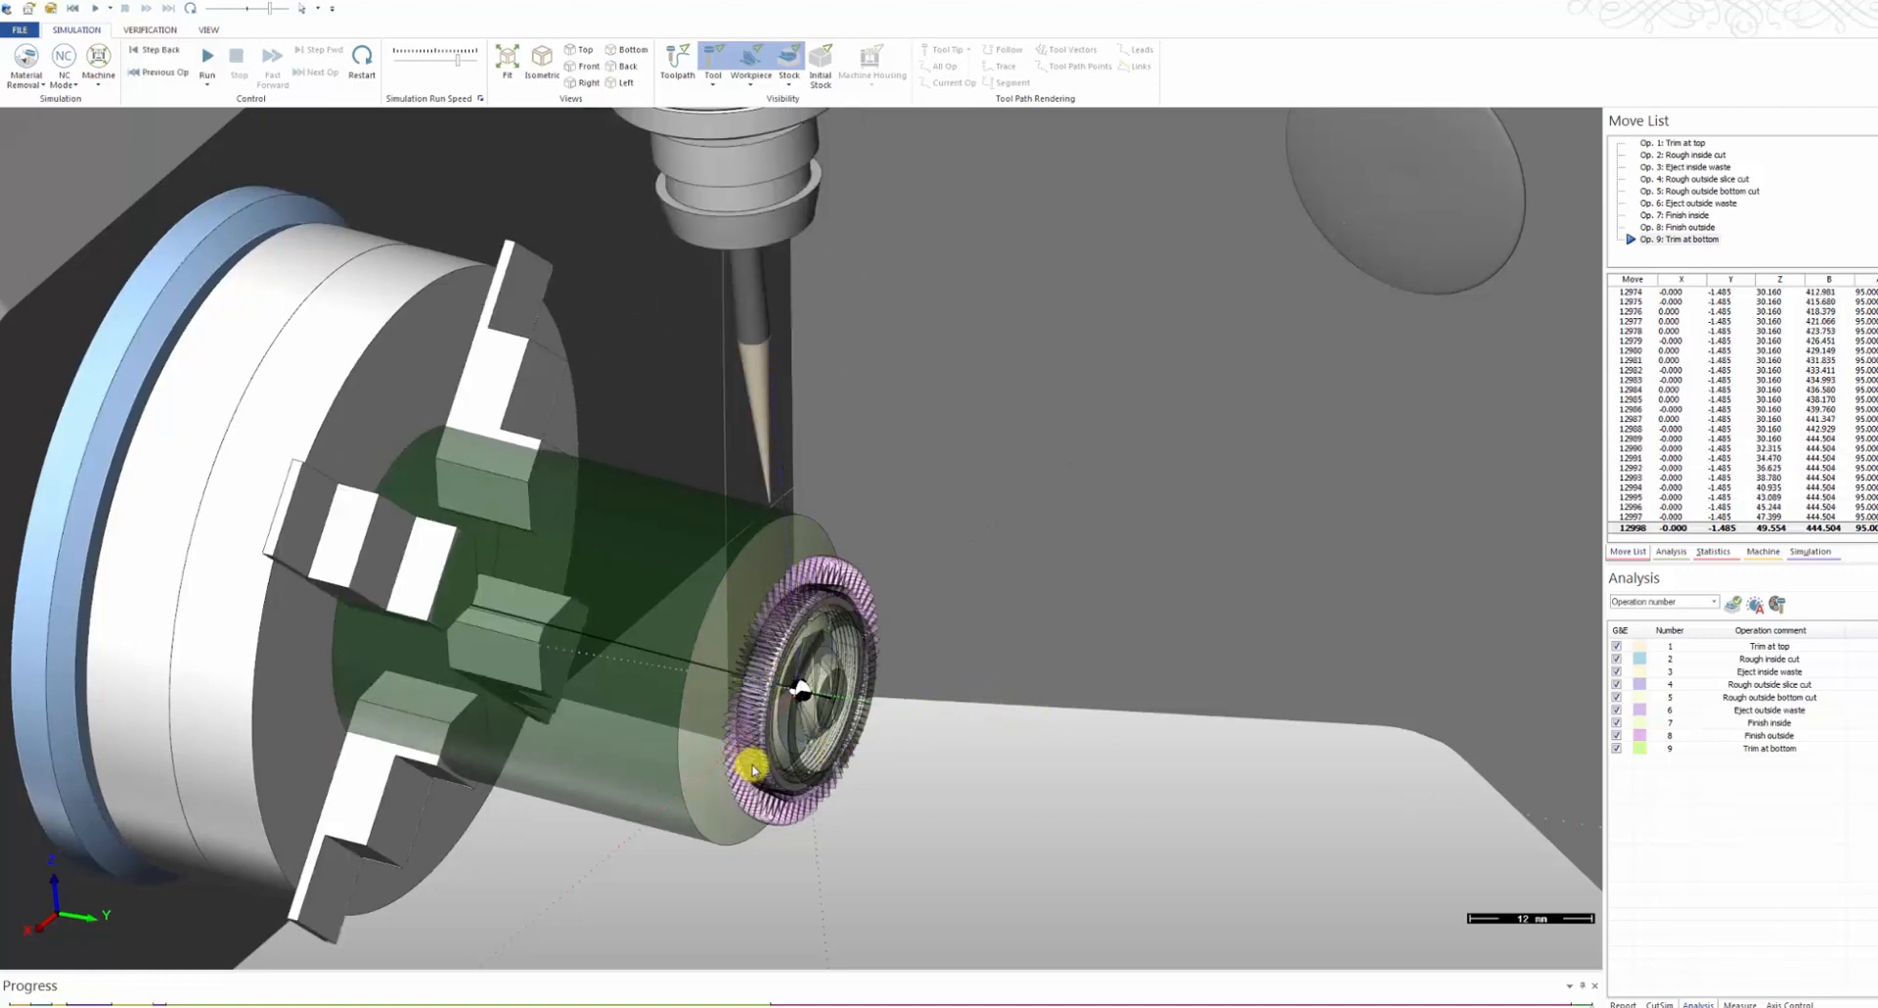
pyautogui.moveTo(701, 722); pyautogui.dragTo(739, 770, button='middle')
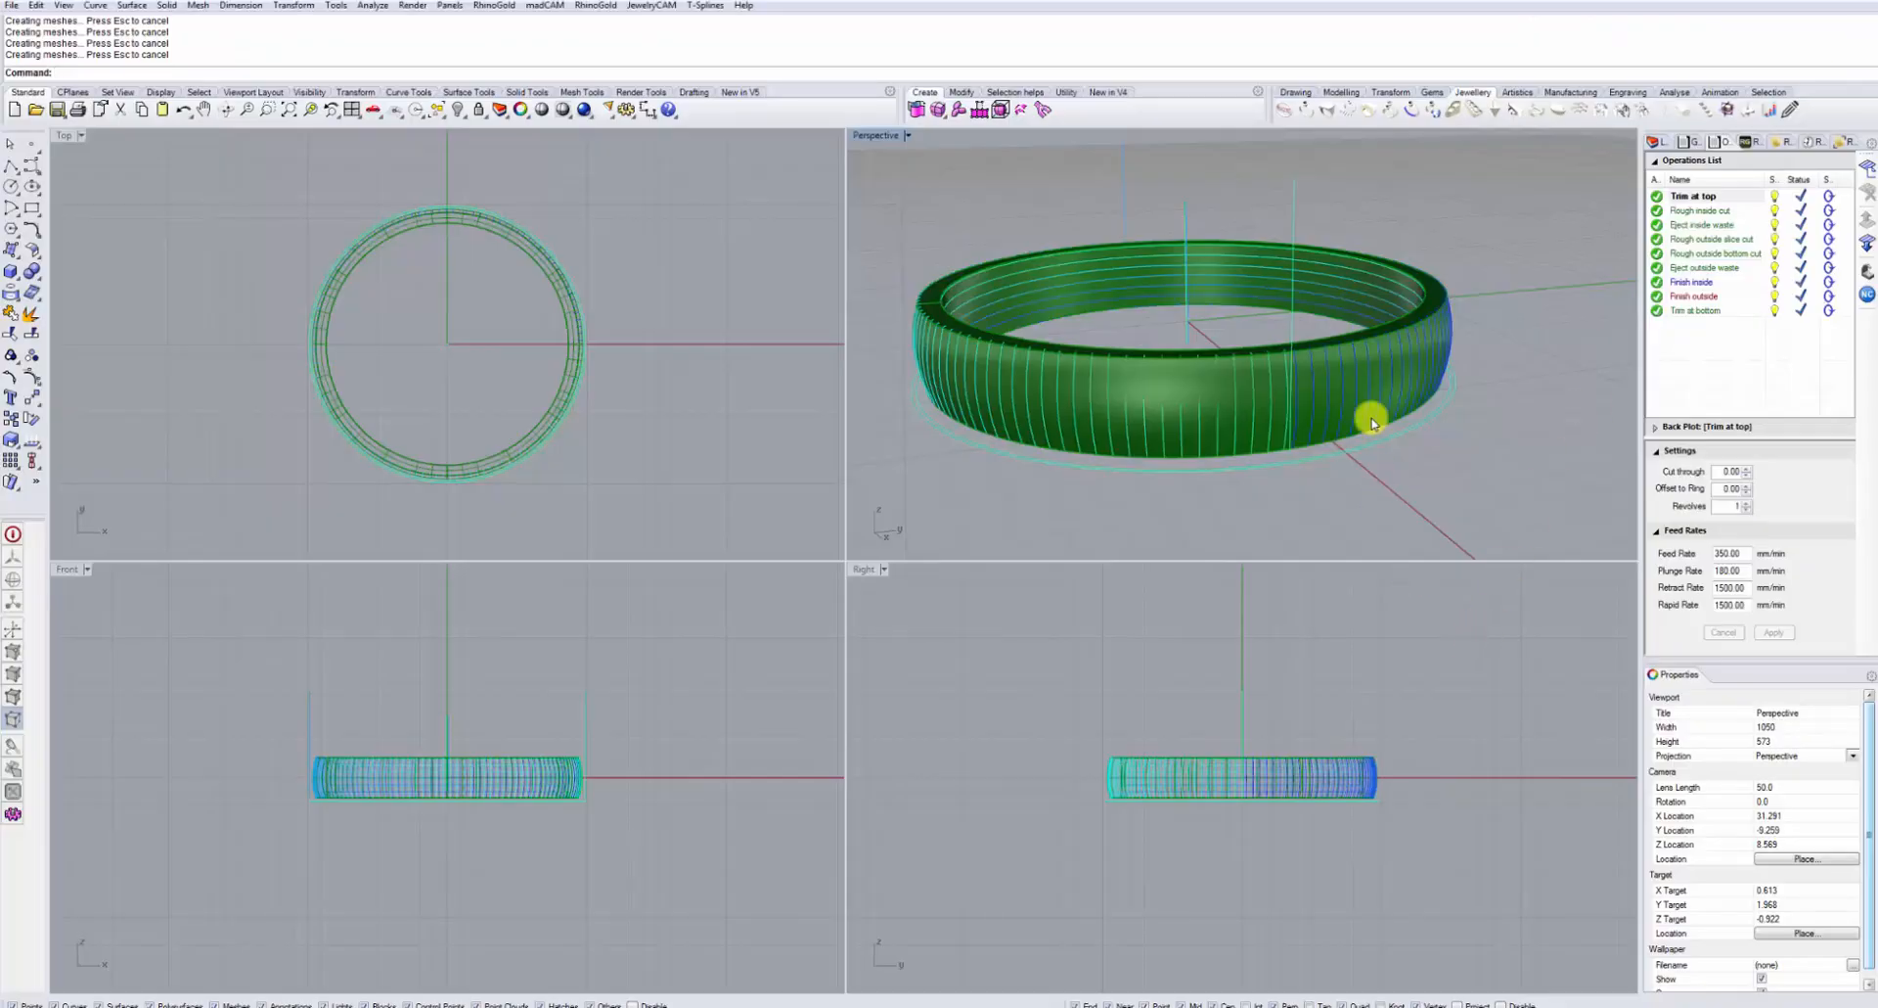
# Step: Back in Rhino, apply vertical cuts with a 0.50 step over to the Finish inside operation
pyautogui.moveTo(1292, 447); pyautogui.dragTo(1300, 452, button='right')
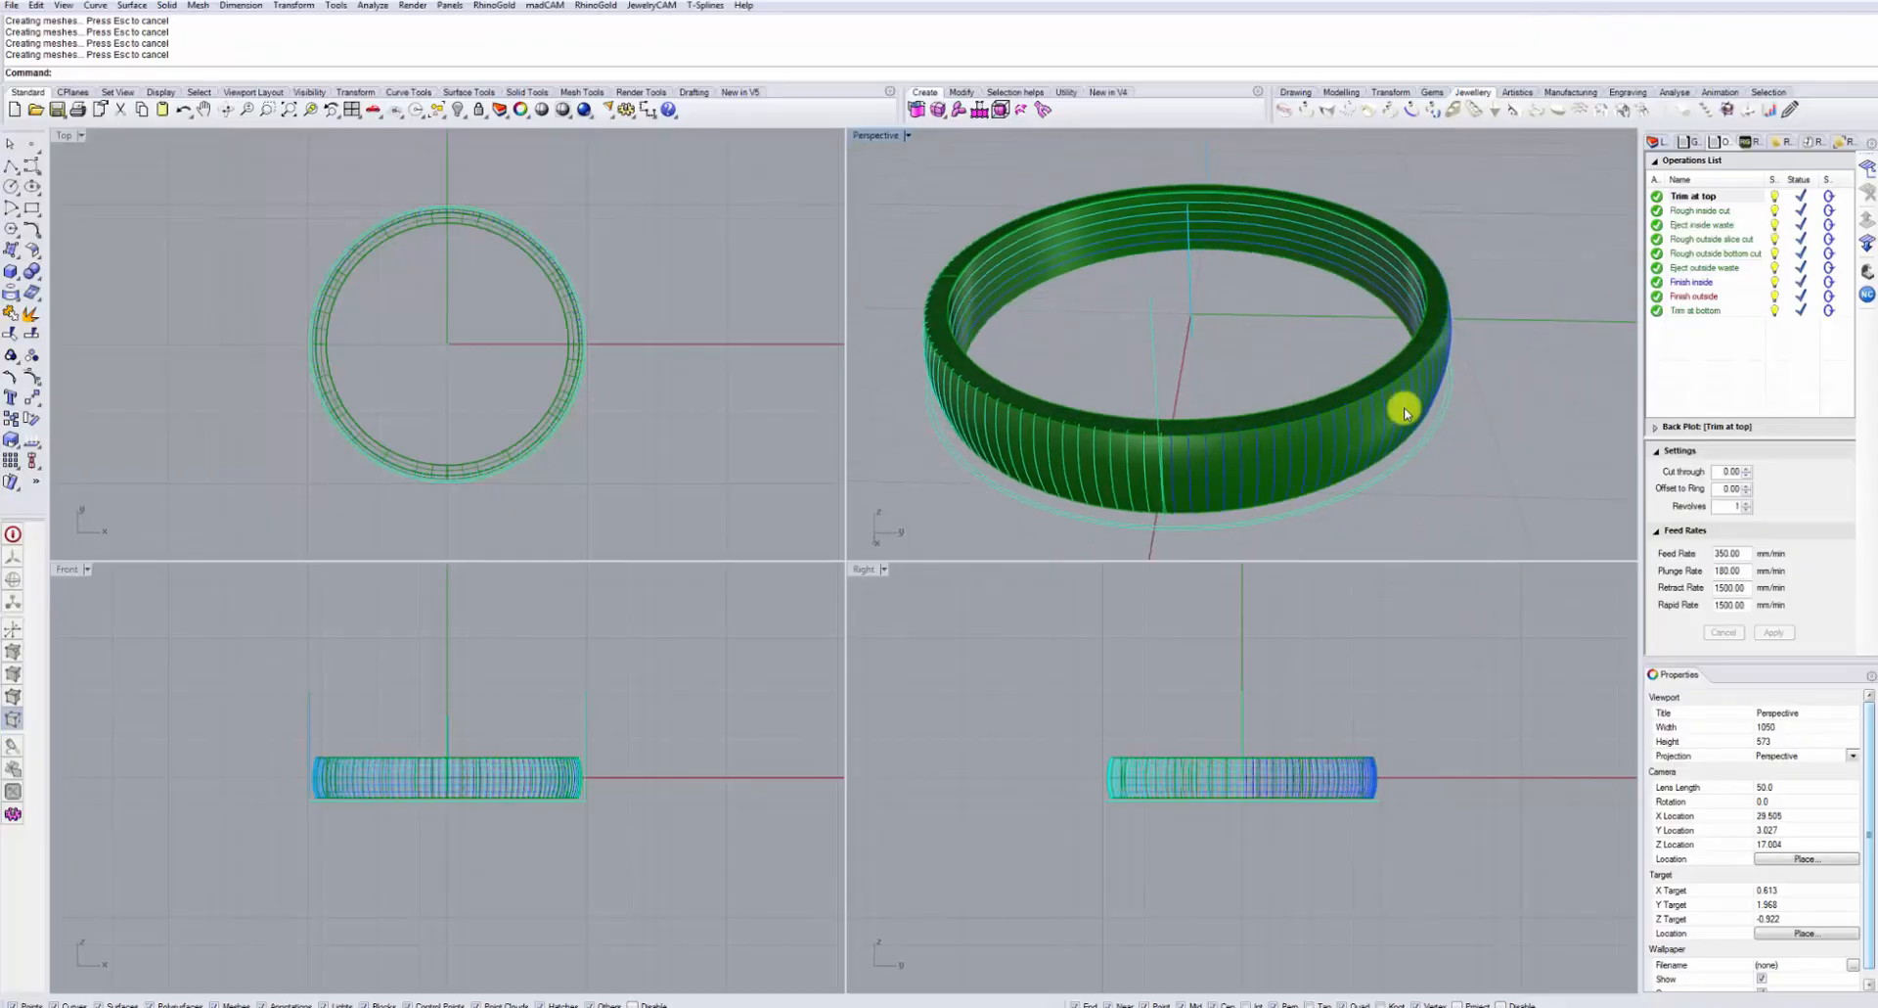
pyautogui.click(1694, 282)
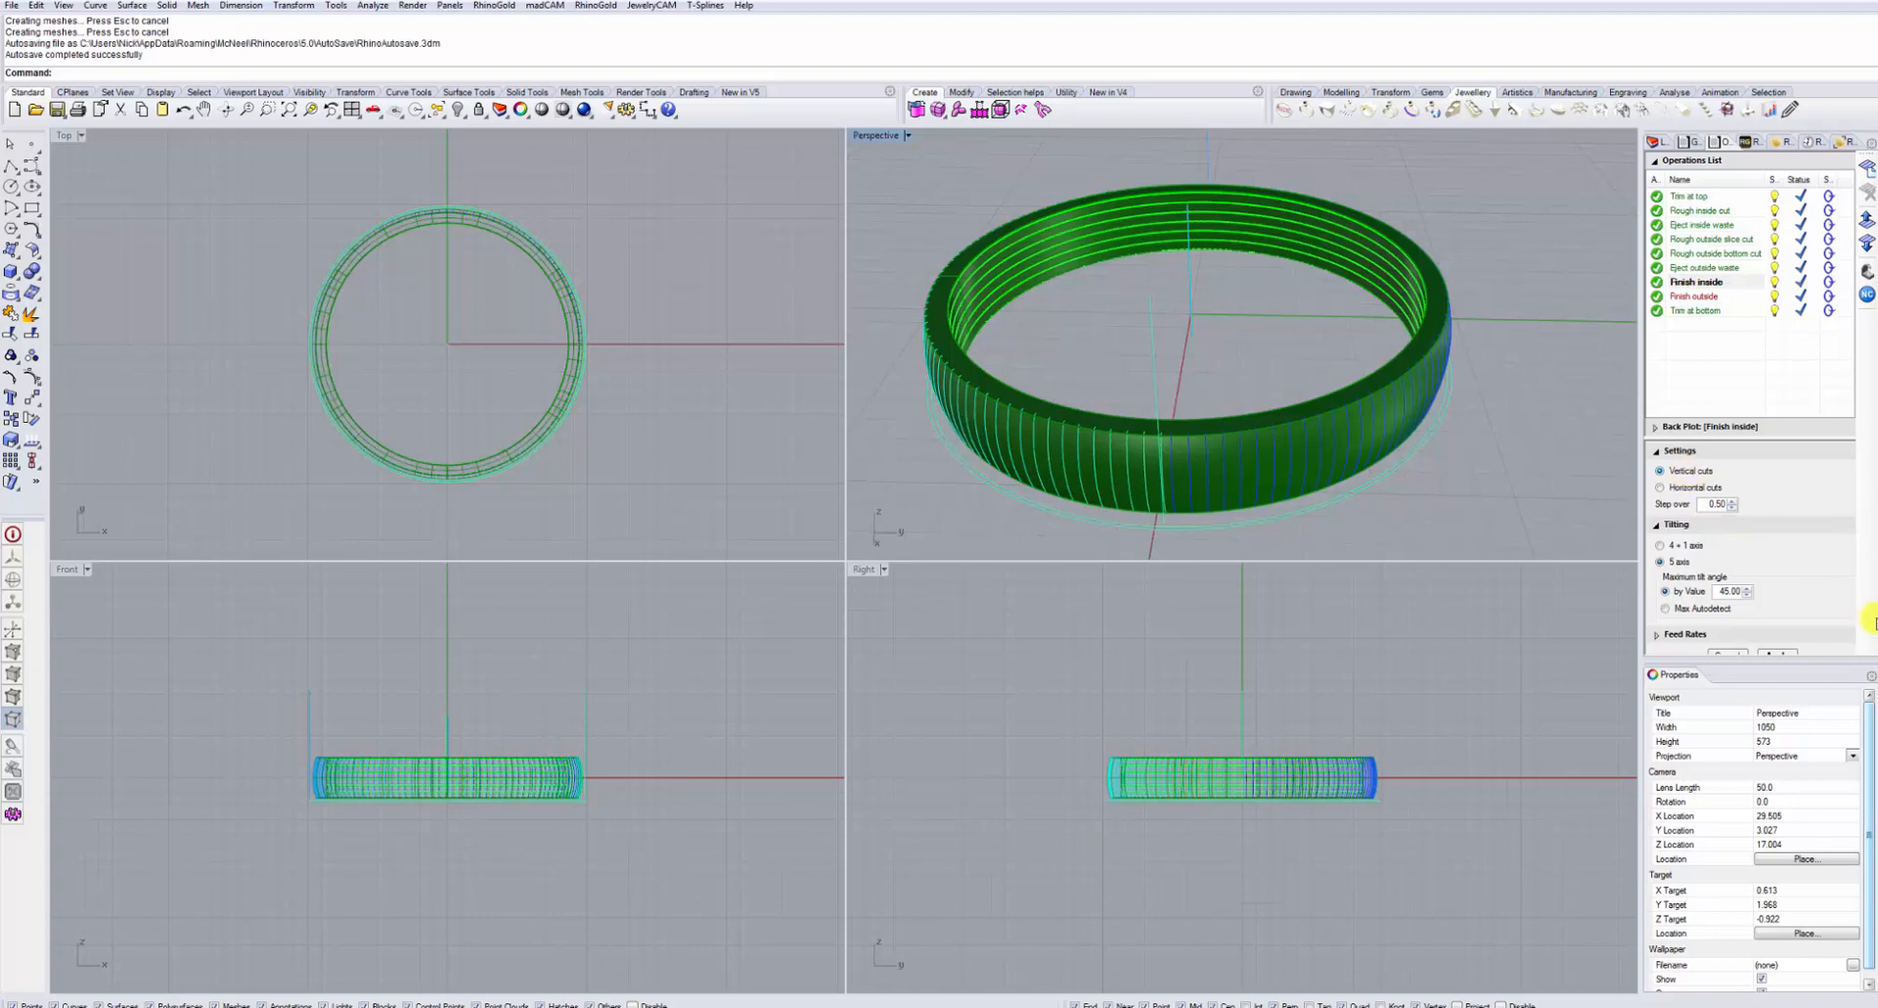
pyautogui.moveTo(1817, 659); pyautogui.dragTo(1816, 704)
pyautogui.click(1789, 689)
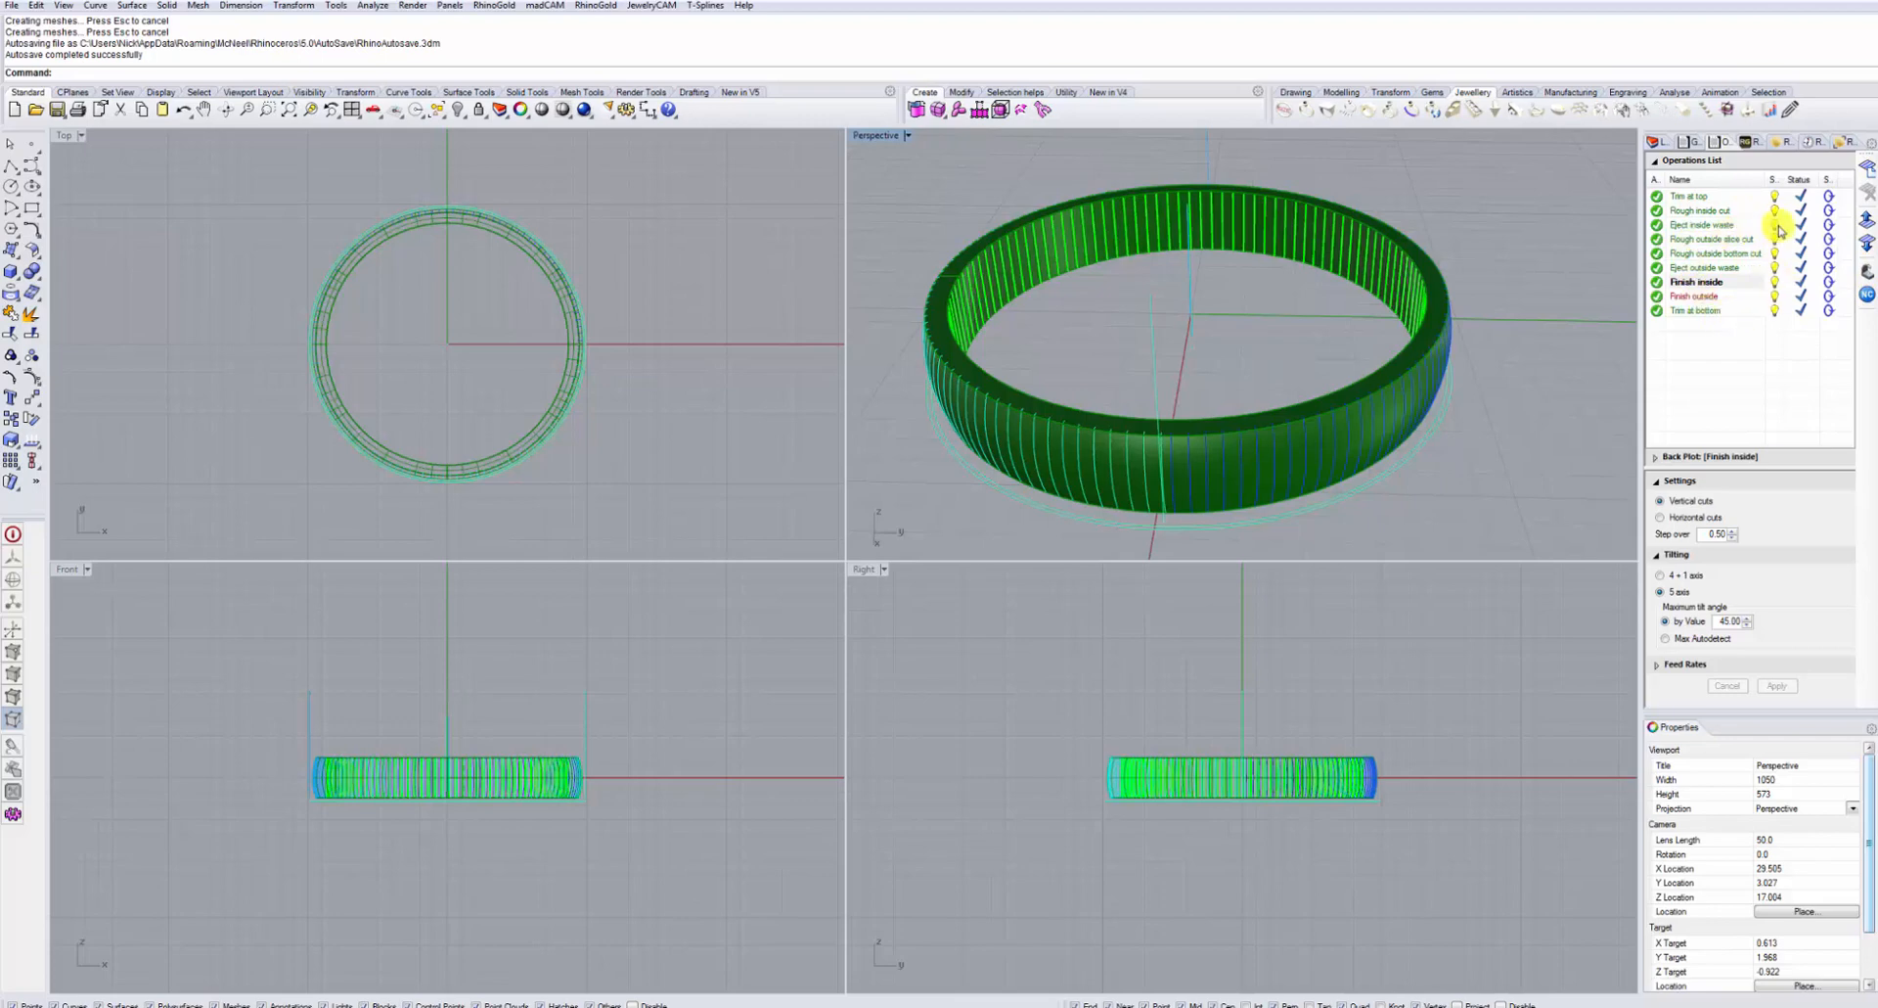
# Step: Deactivate the six operations from Trim at top through Eject outside waste, keeping only the finishing operations and Trim at bottom active
pyautogui.click(1657, 196)
pyautogui.click(1656, 210)
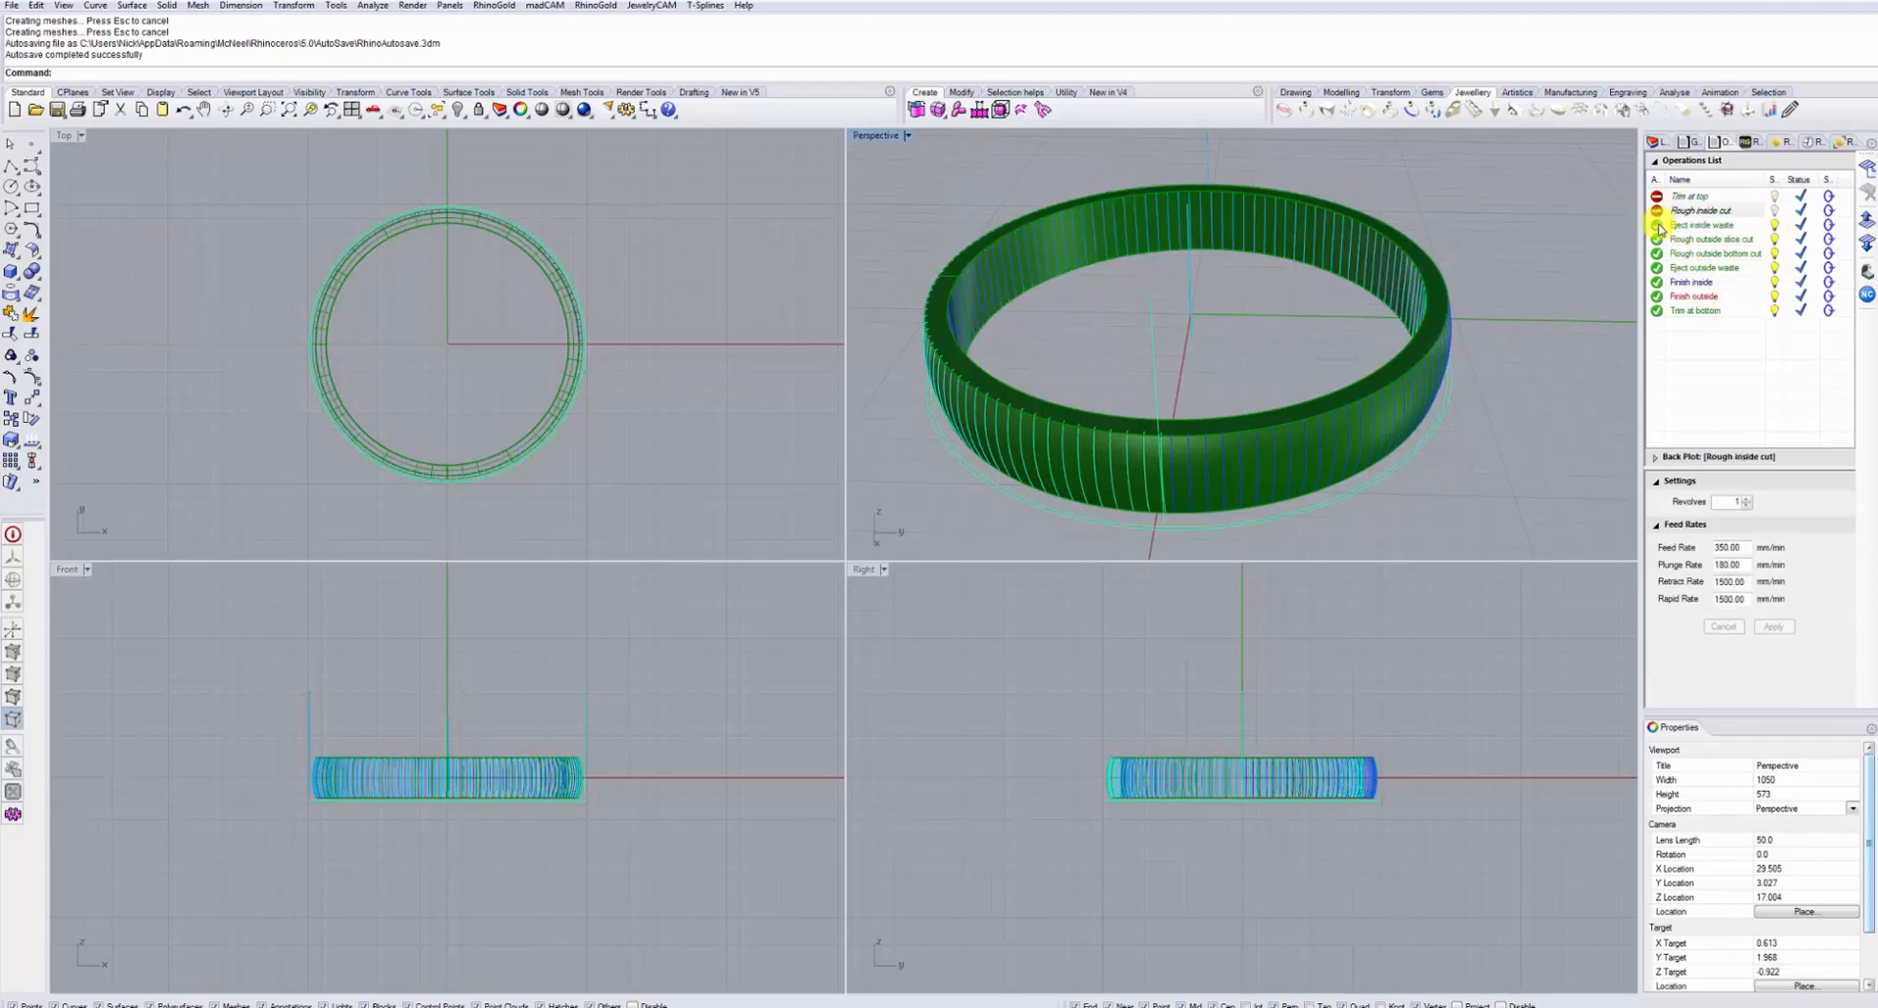
pyautogui.click(1656, 224)
pyautogui.click(1657, 238)
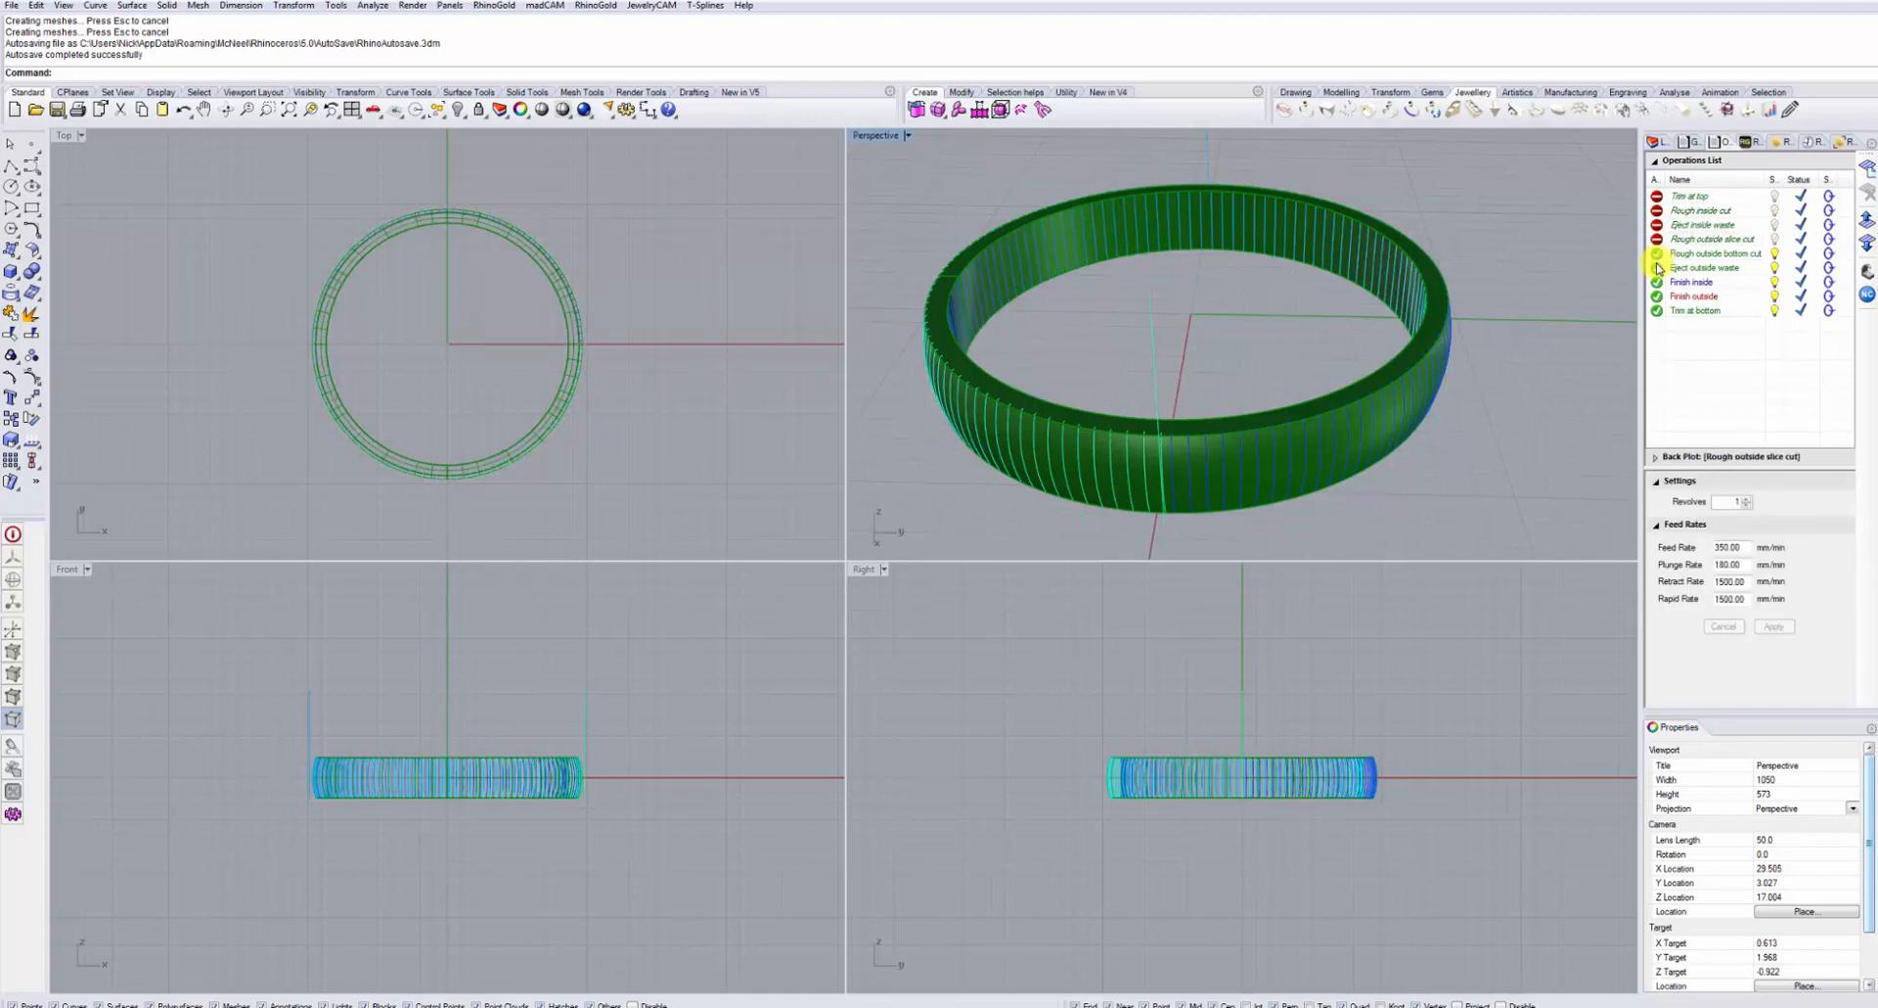
pyautogui.click(1656, 253)
pyautogui.click(1656, 268)
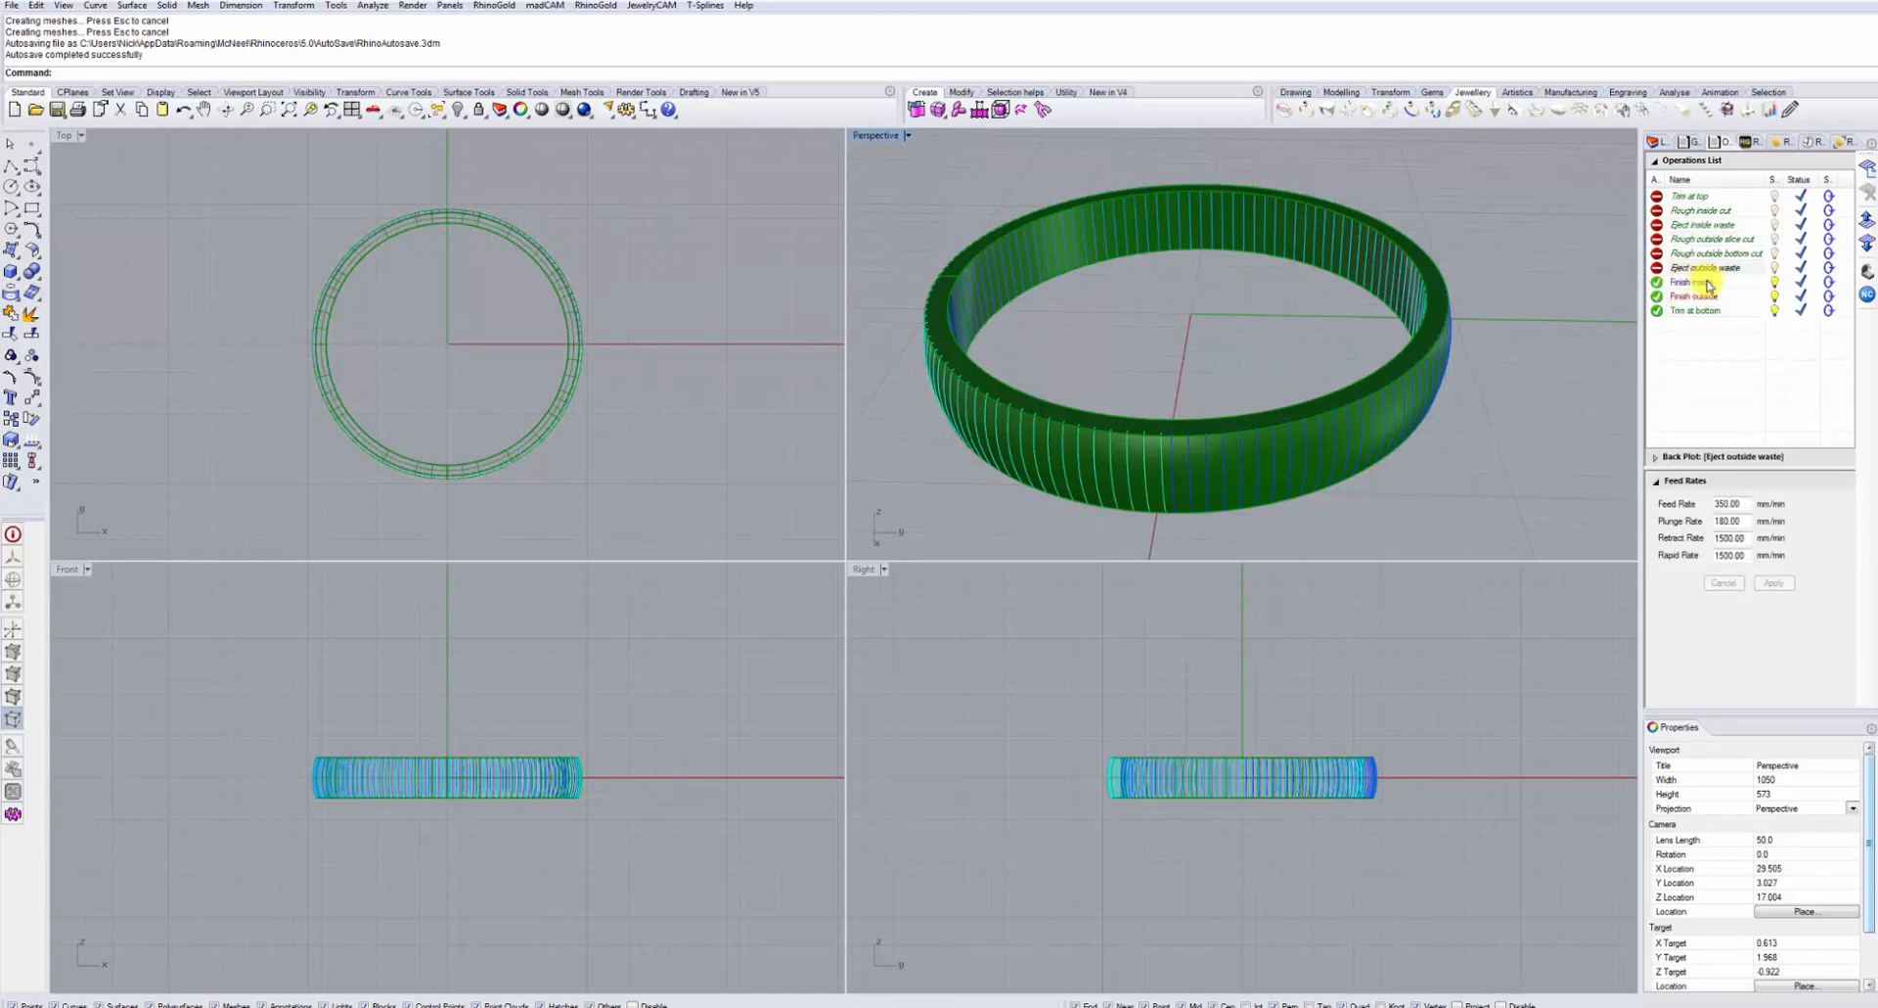
# Step: Switch to the machine simulator with the remaining operations and display both the stock and the workpiece as transparent
pyautogui.click(1865, 295)
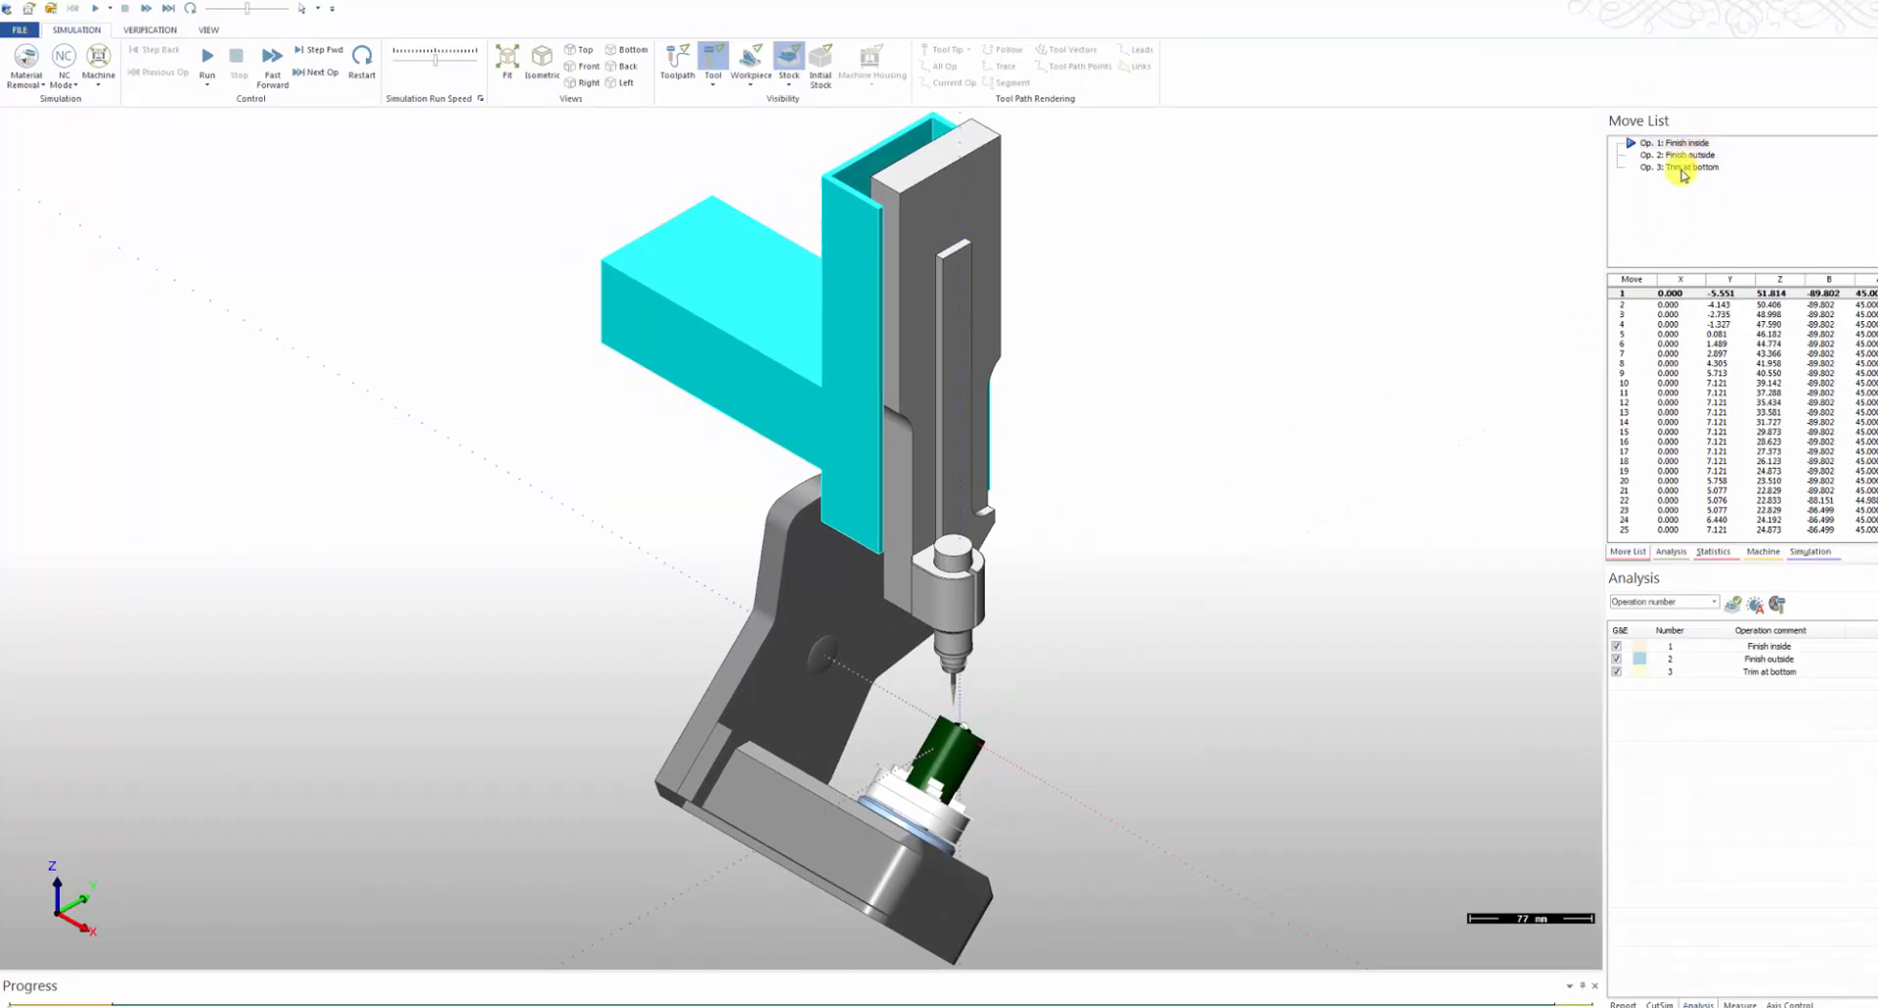
pyautogui.moveTo(994, 818); pyautogui.dragTo(701, 744, button='middle')
pyautogui.scroll(6, 692, 746)
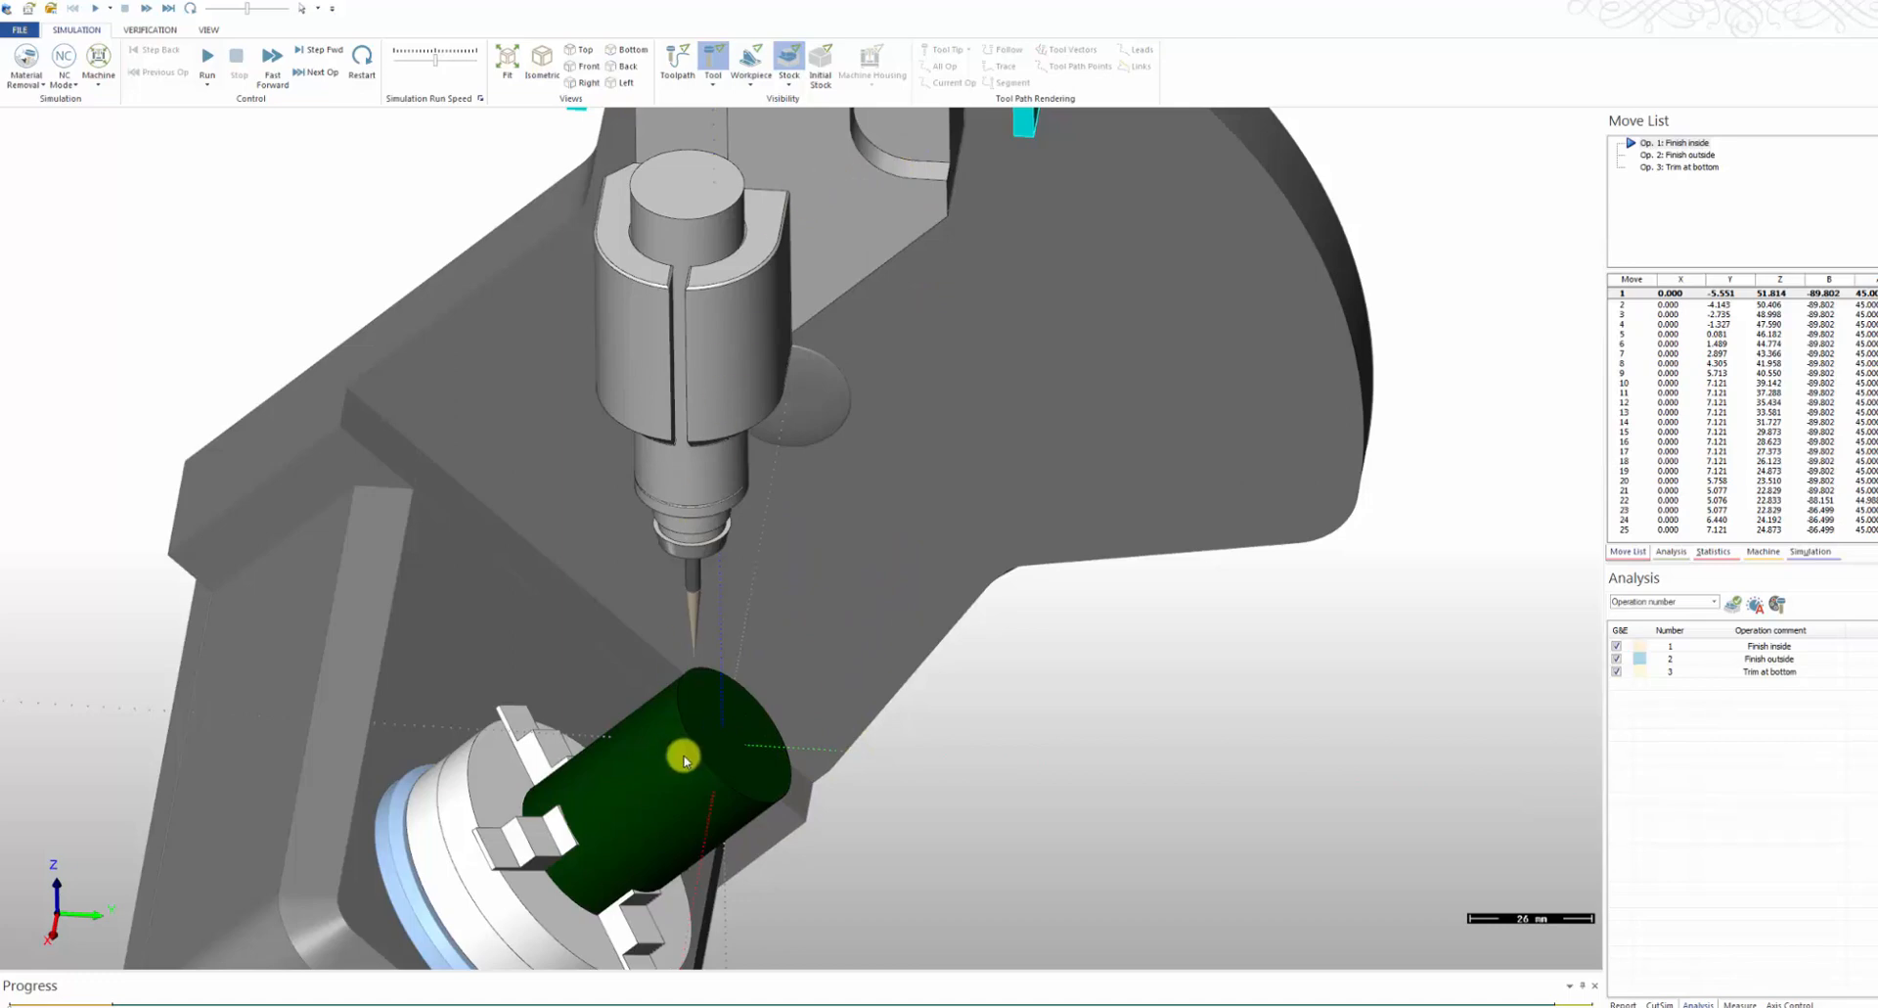
pyautogui.click(787, 85)
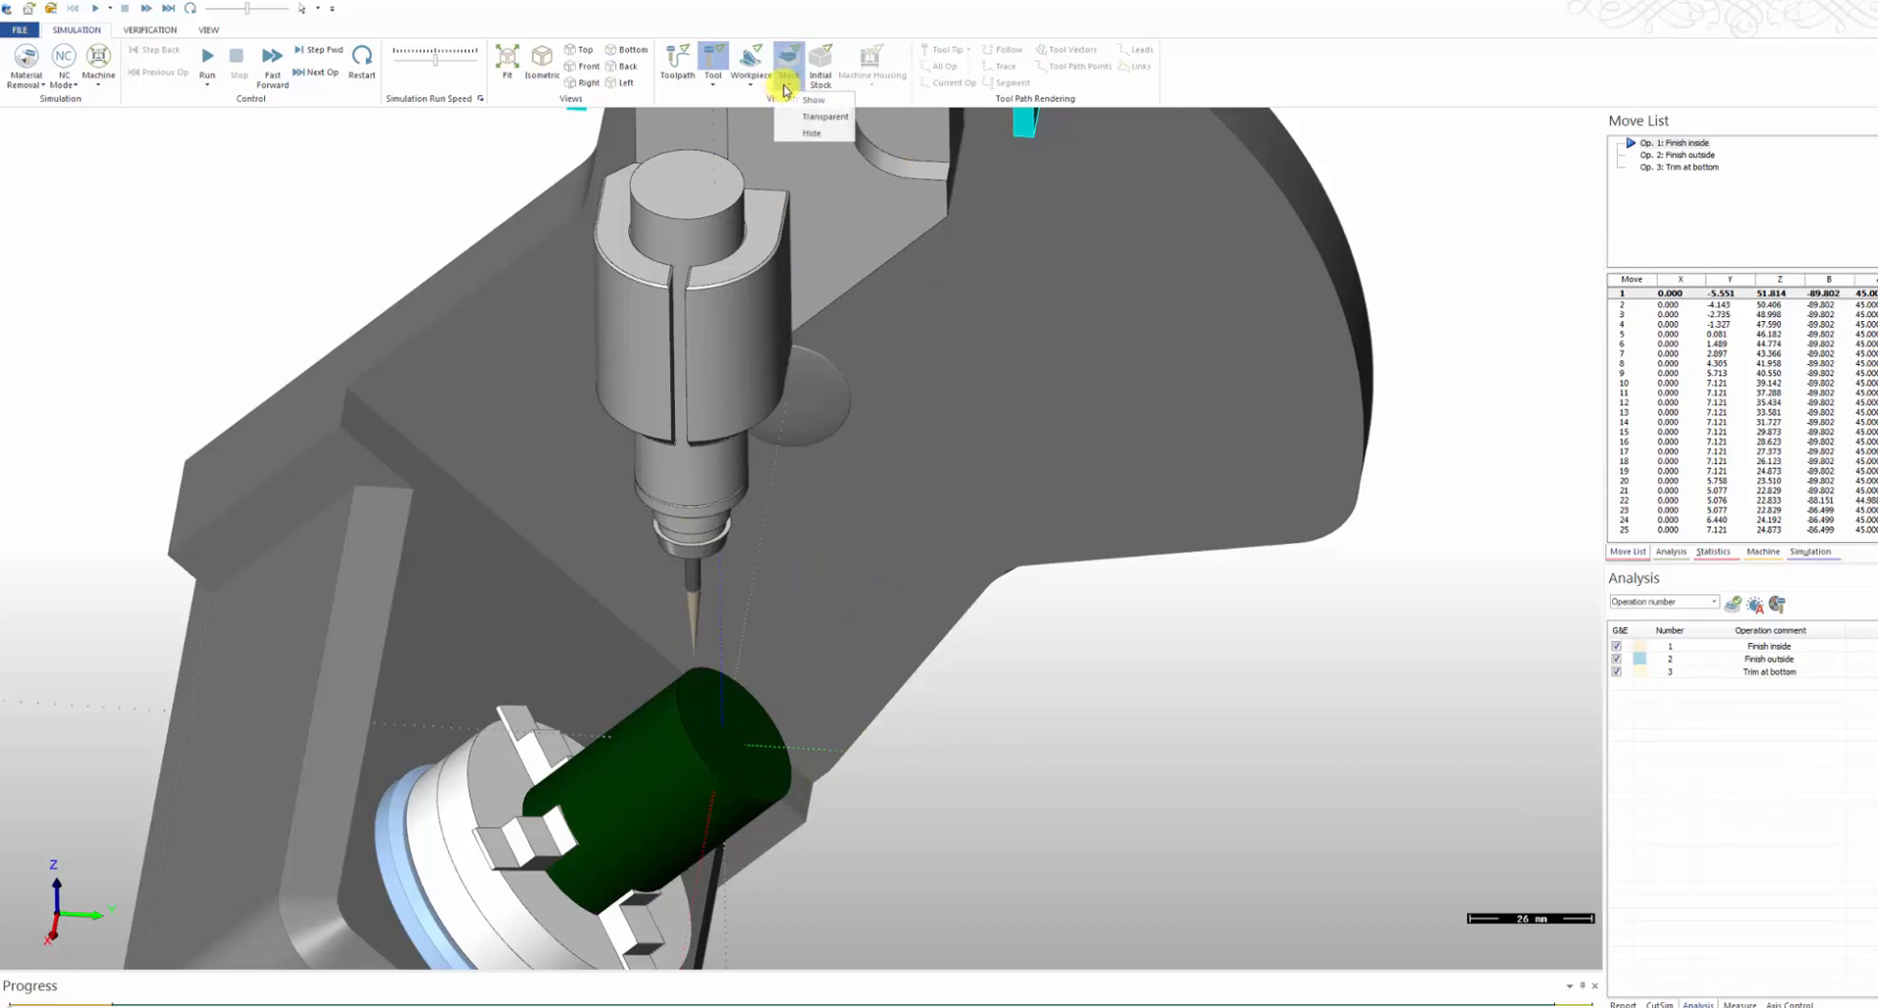
pyautogui.click(816, 118)
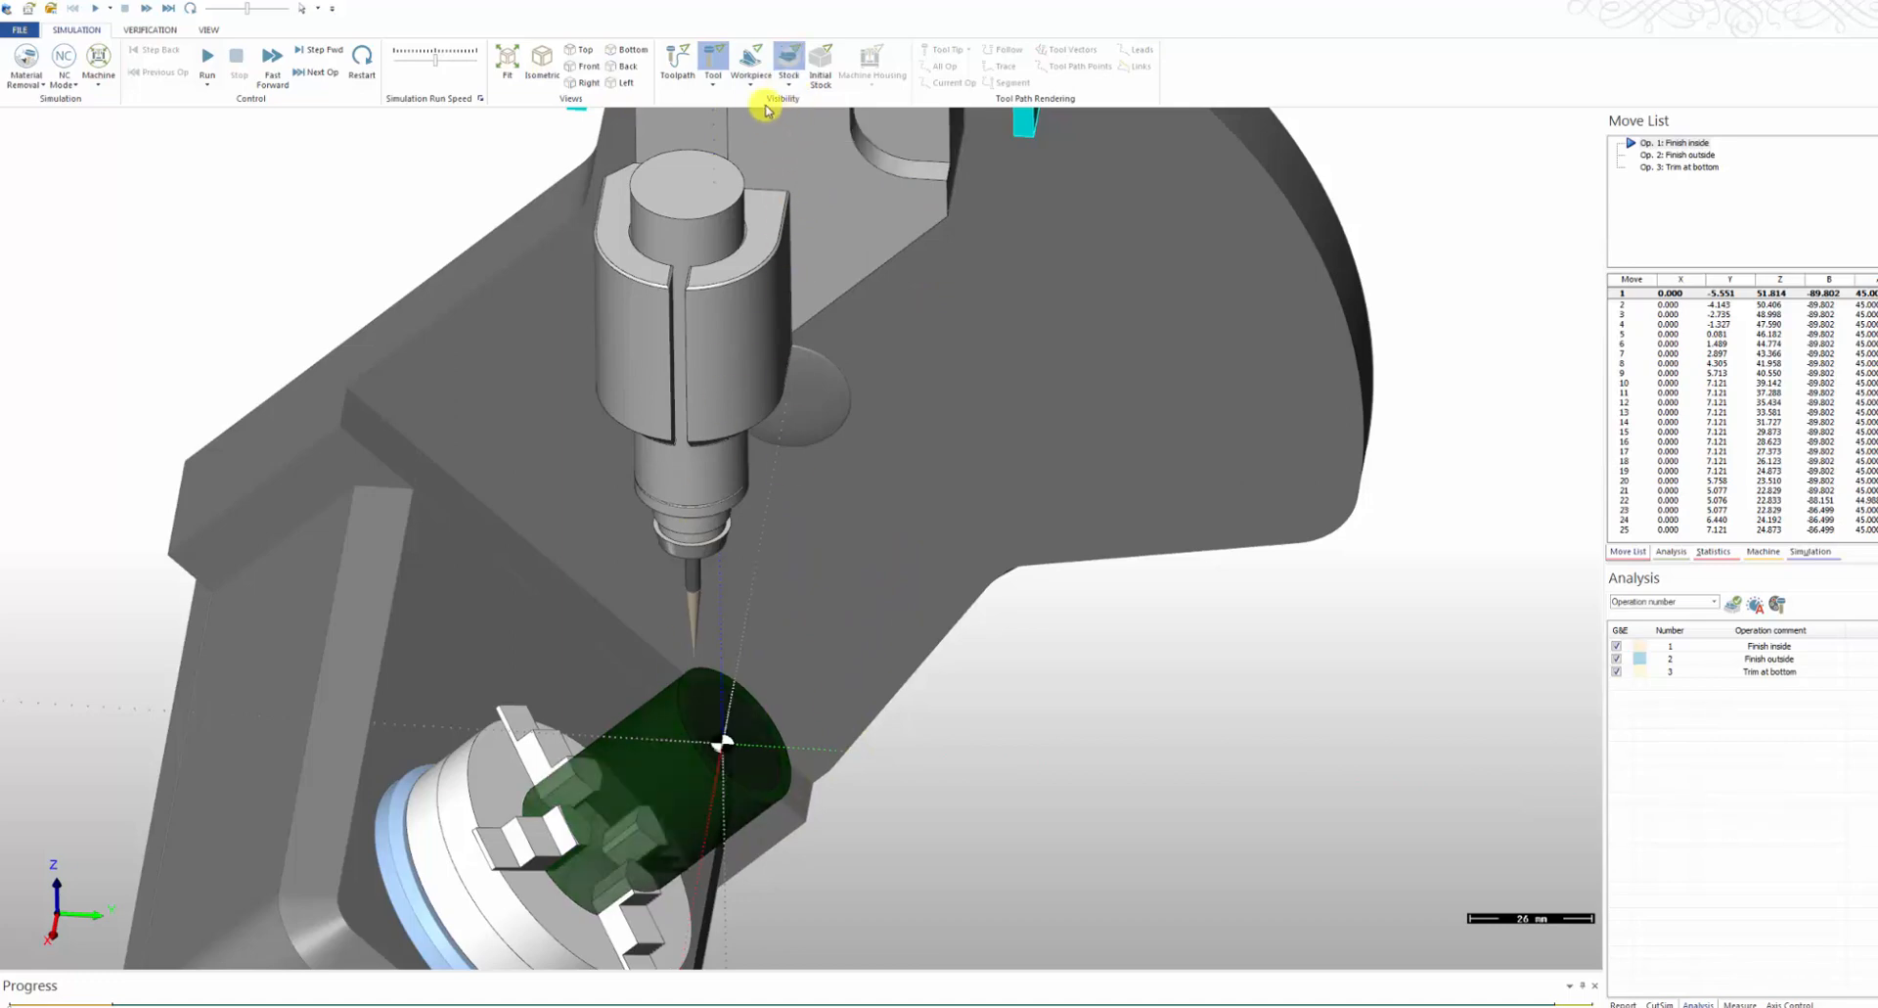
pyautogui.click(750, 79)
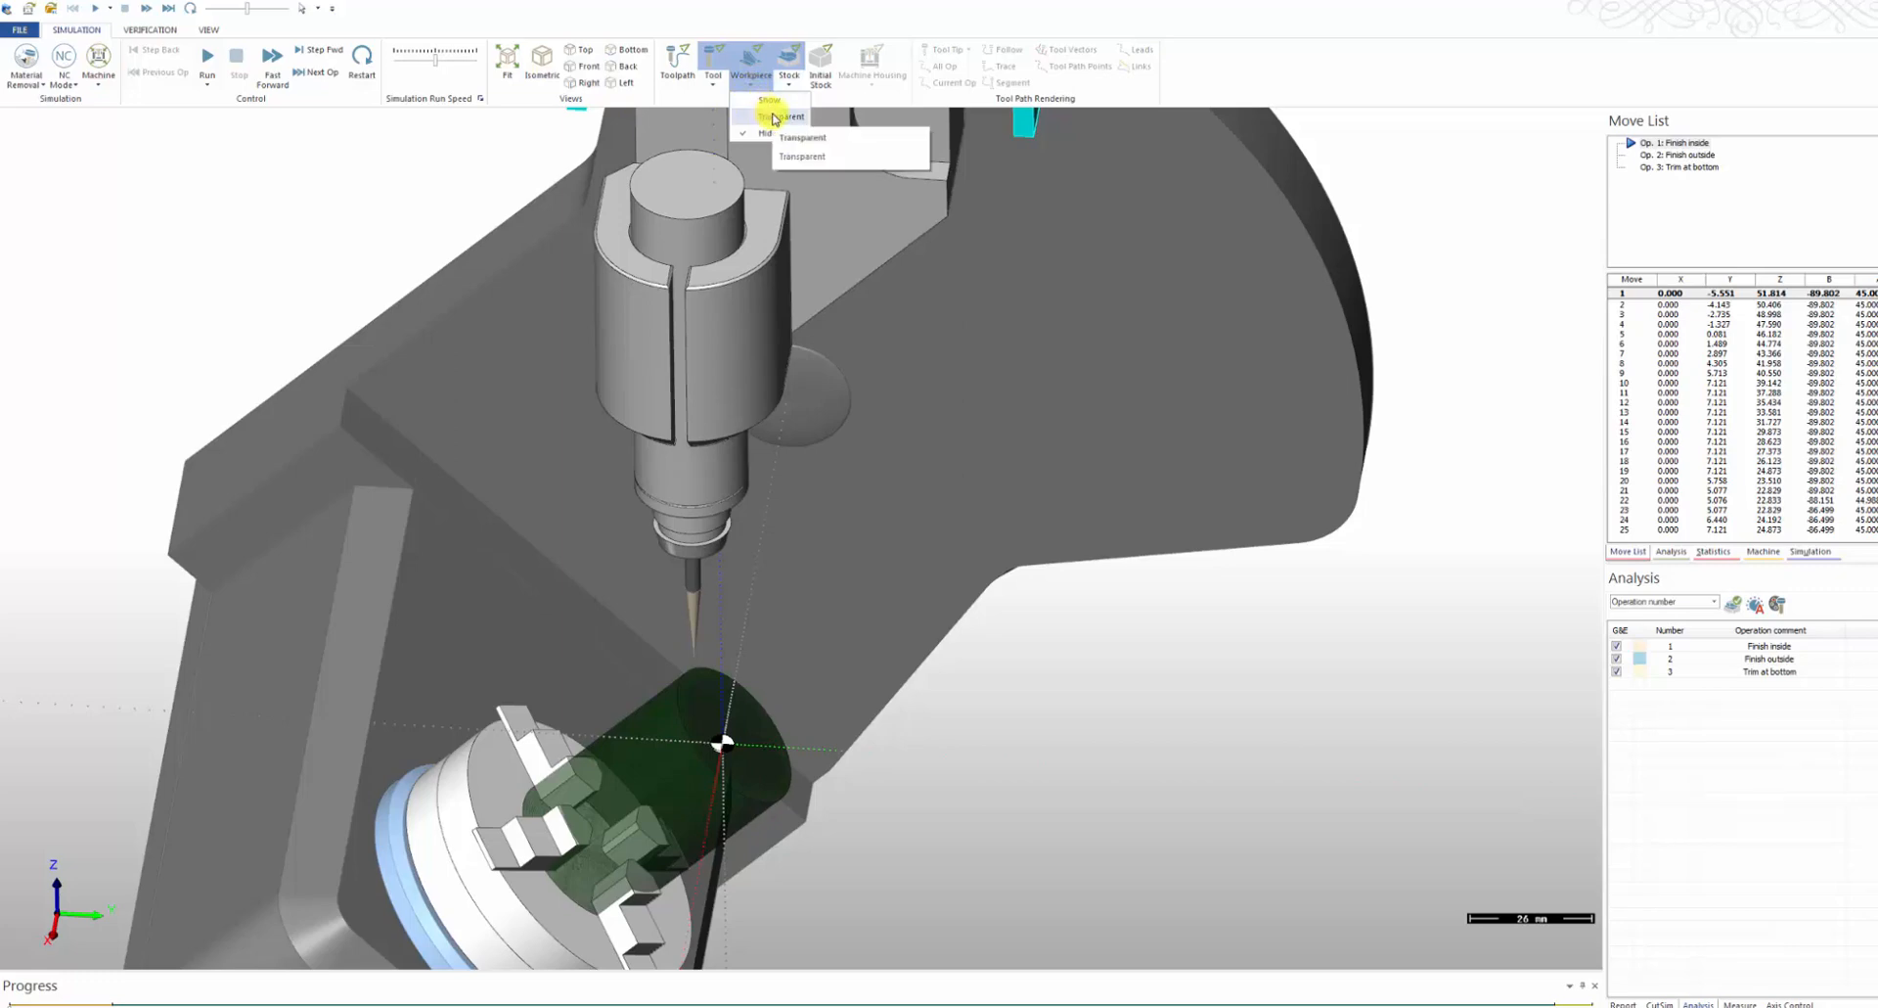
pyautogui.click(776, 117)
pyautogui.moveTo(805, 718); pyautogui.dragTo(826, 714, button='middle')
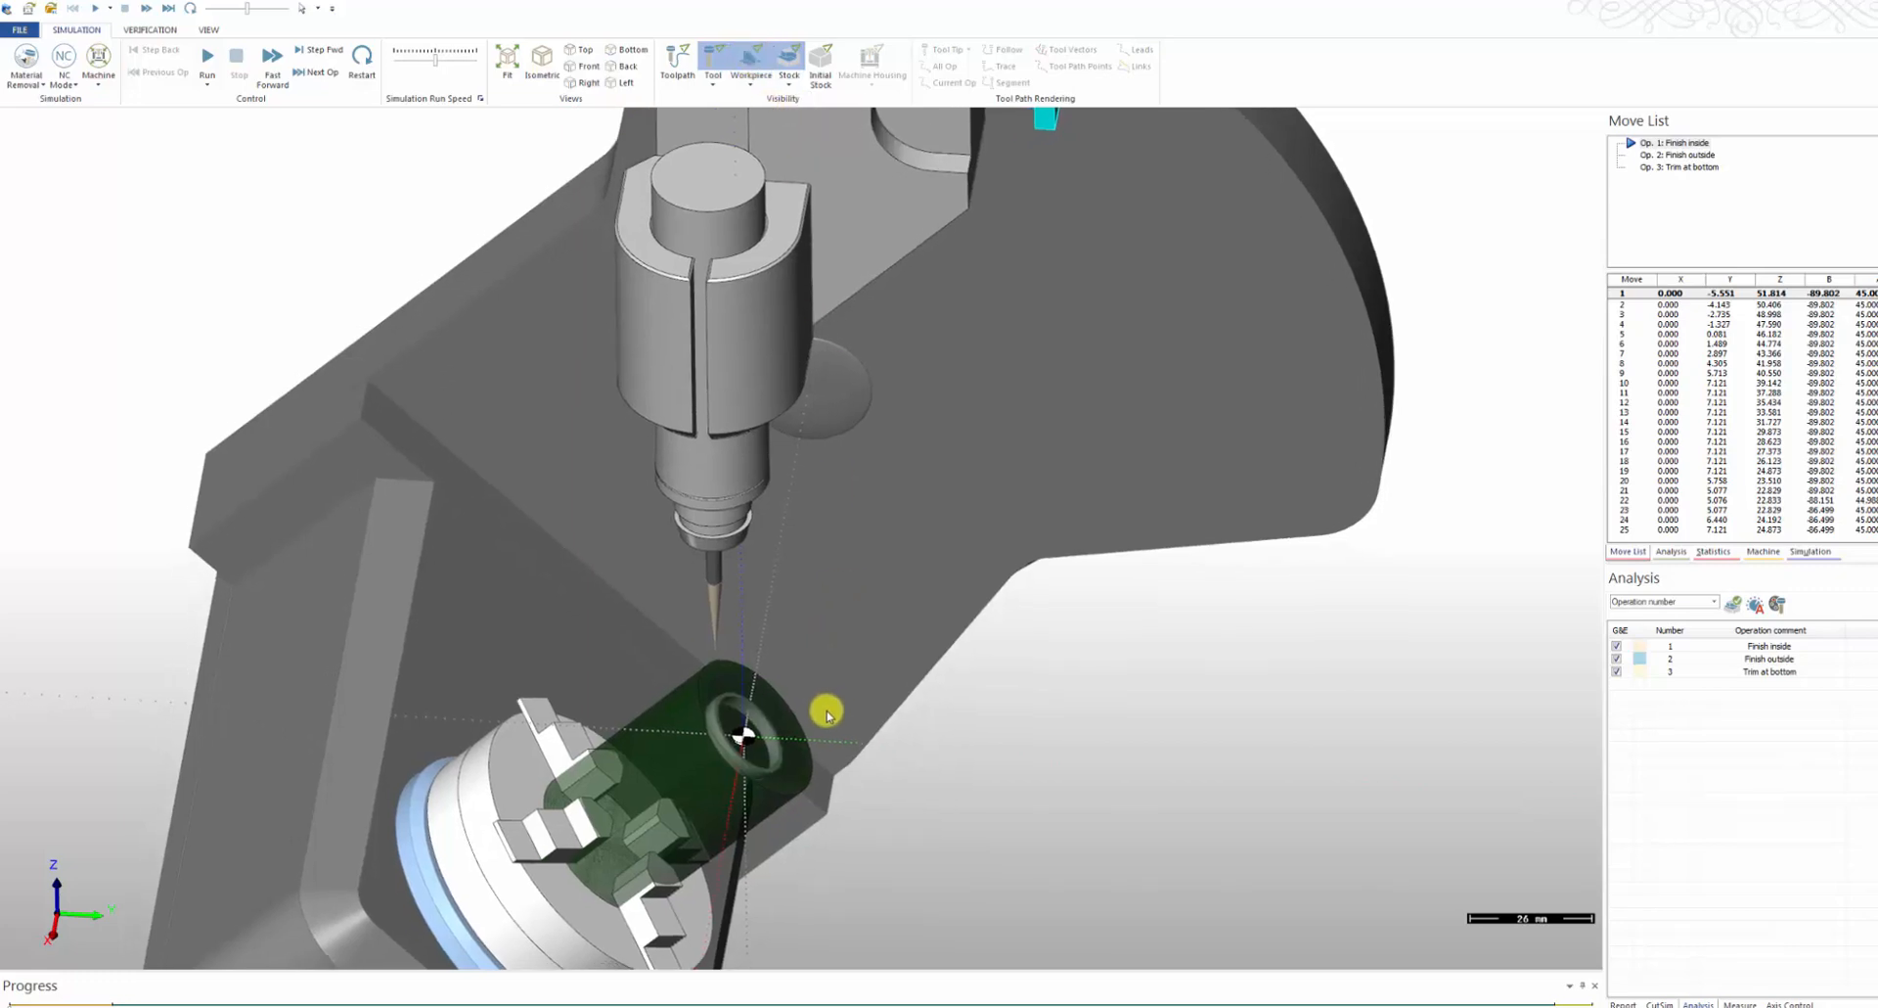
# Step: Run the simulation and examine the vertical Finish inside passes up close inside the ring
pyautogui.click(208, 59)
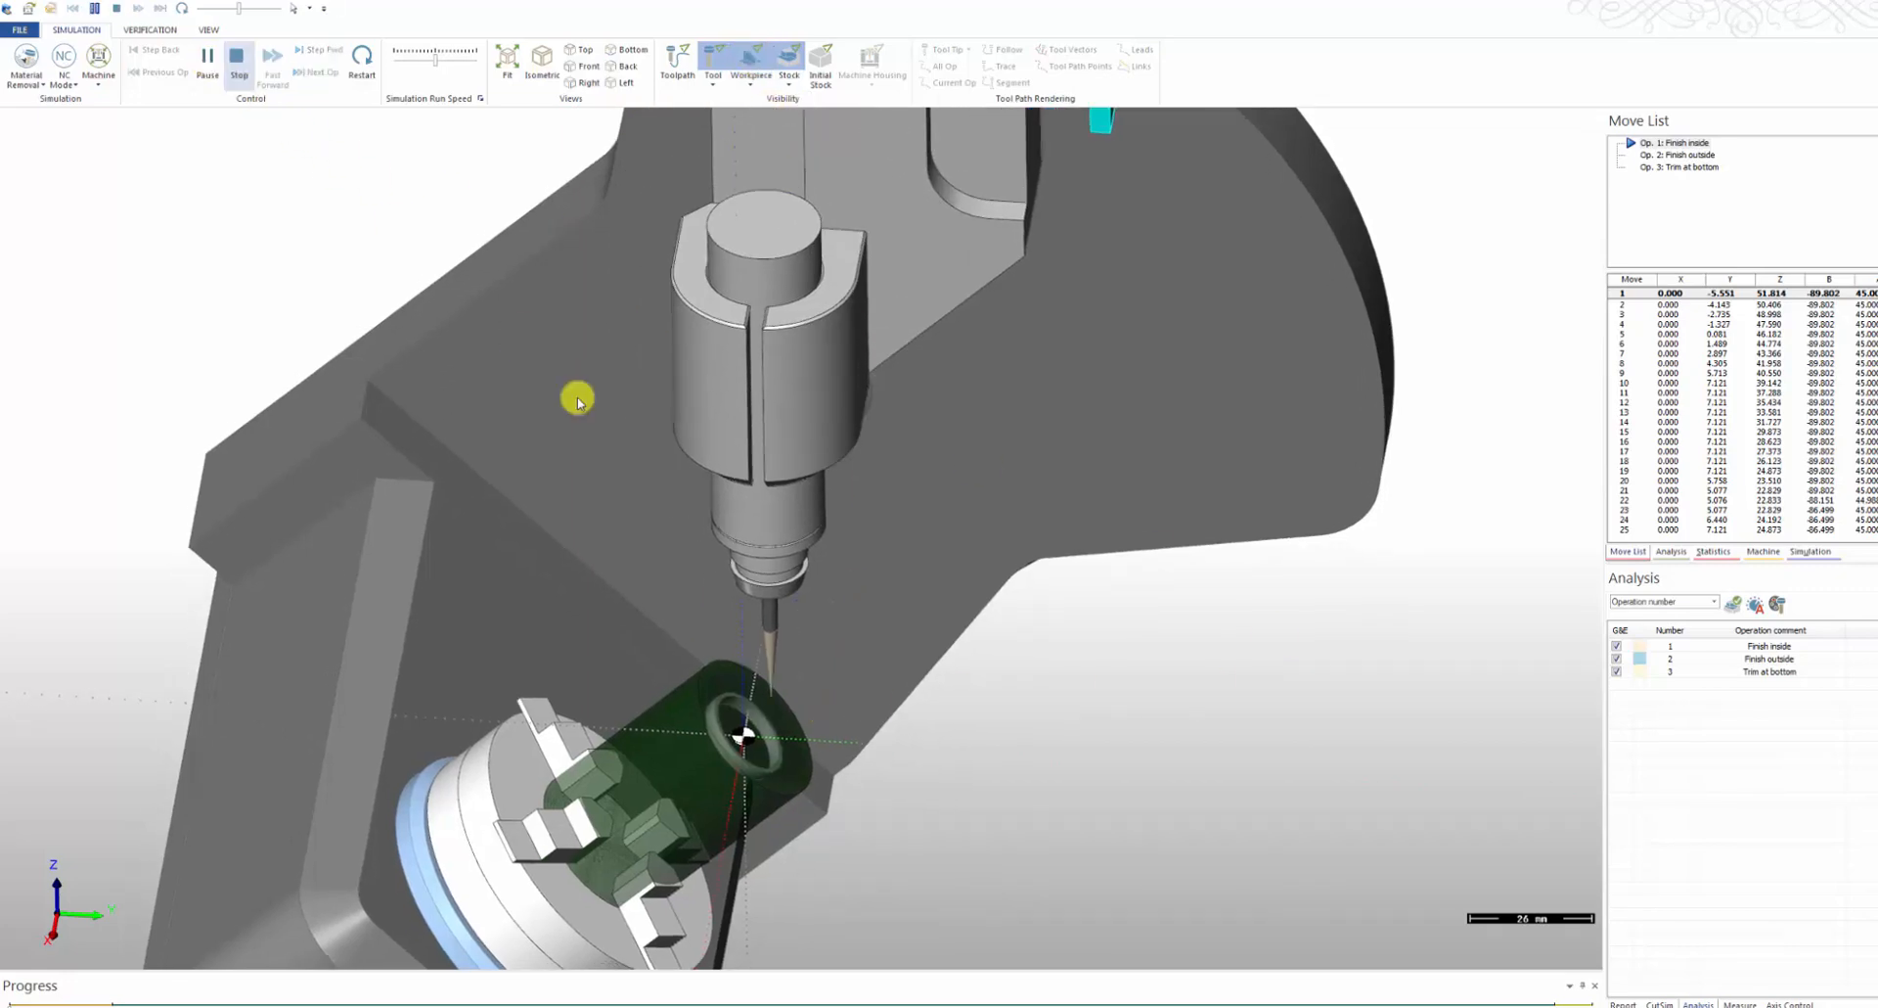
pyautogui.scroll(5, 780, 753)
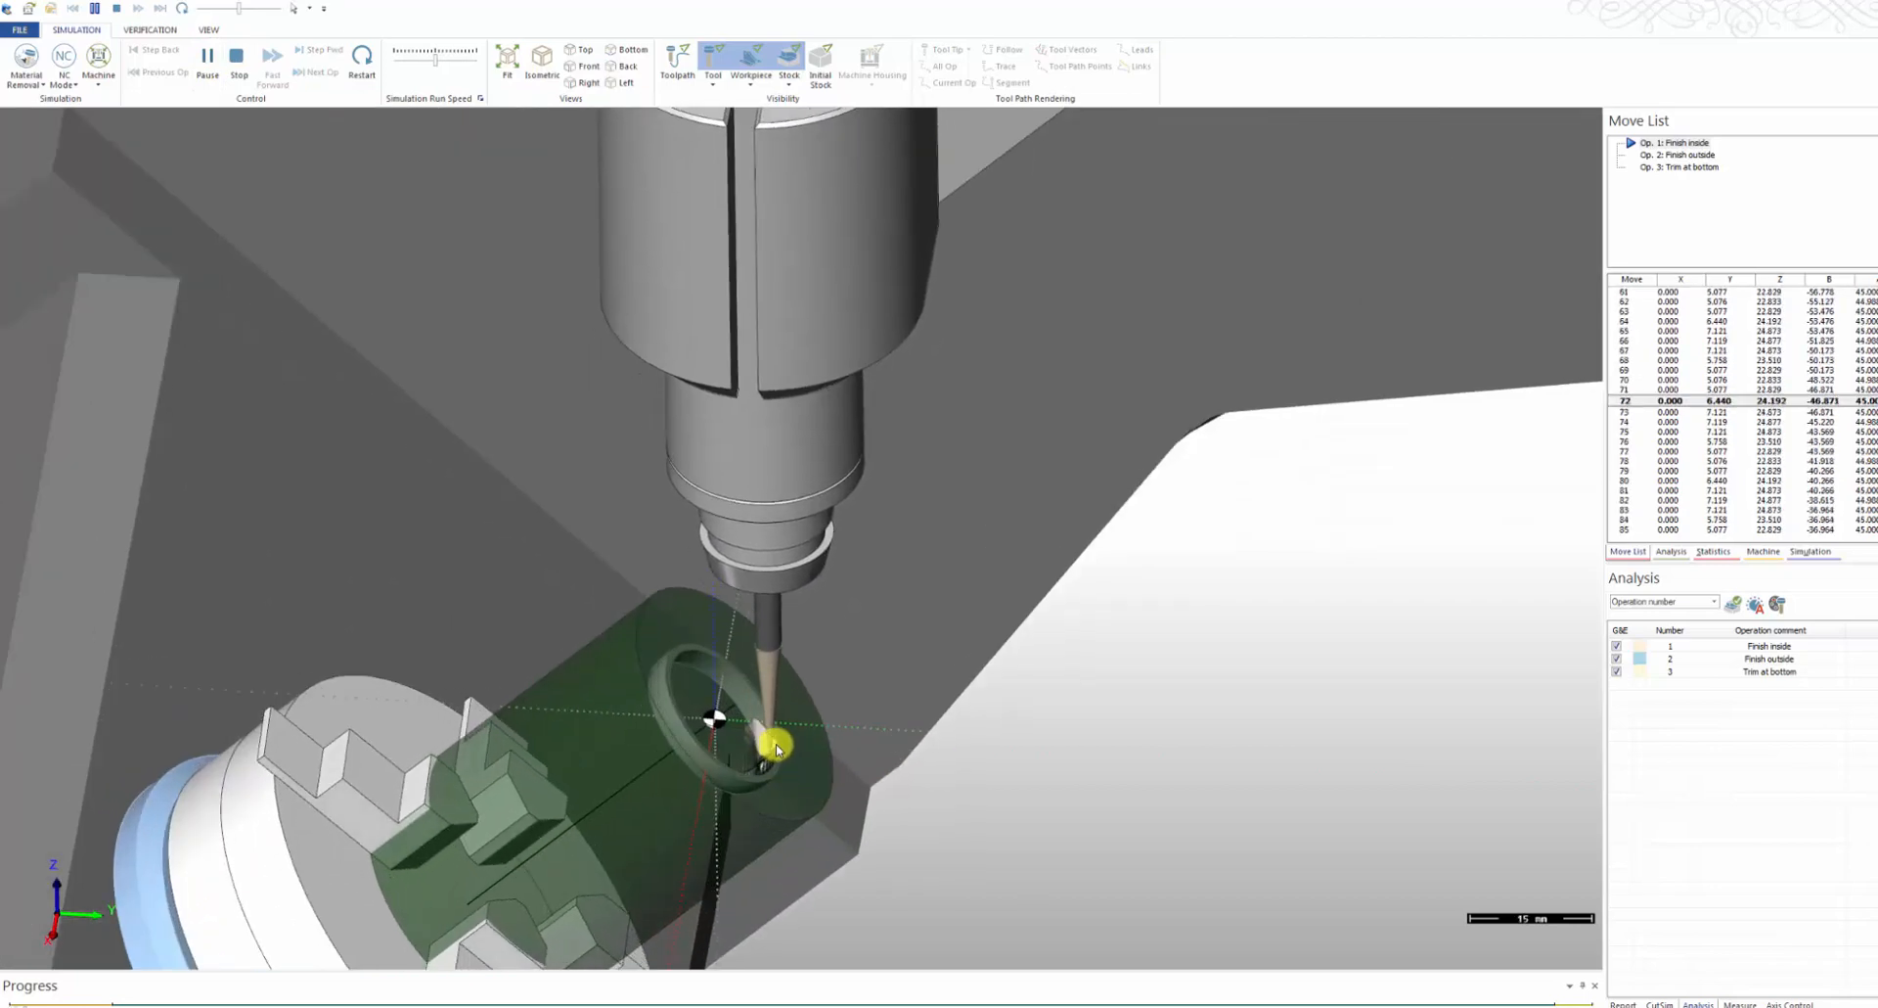
pyautogui.scroll(2, 778, 750)
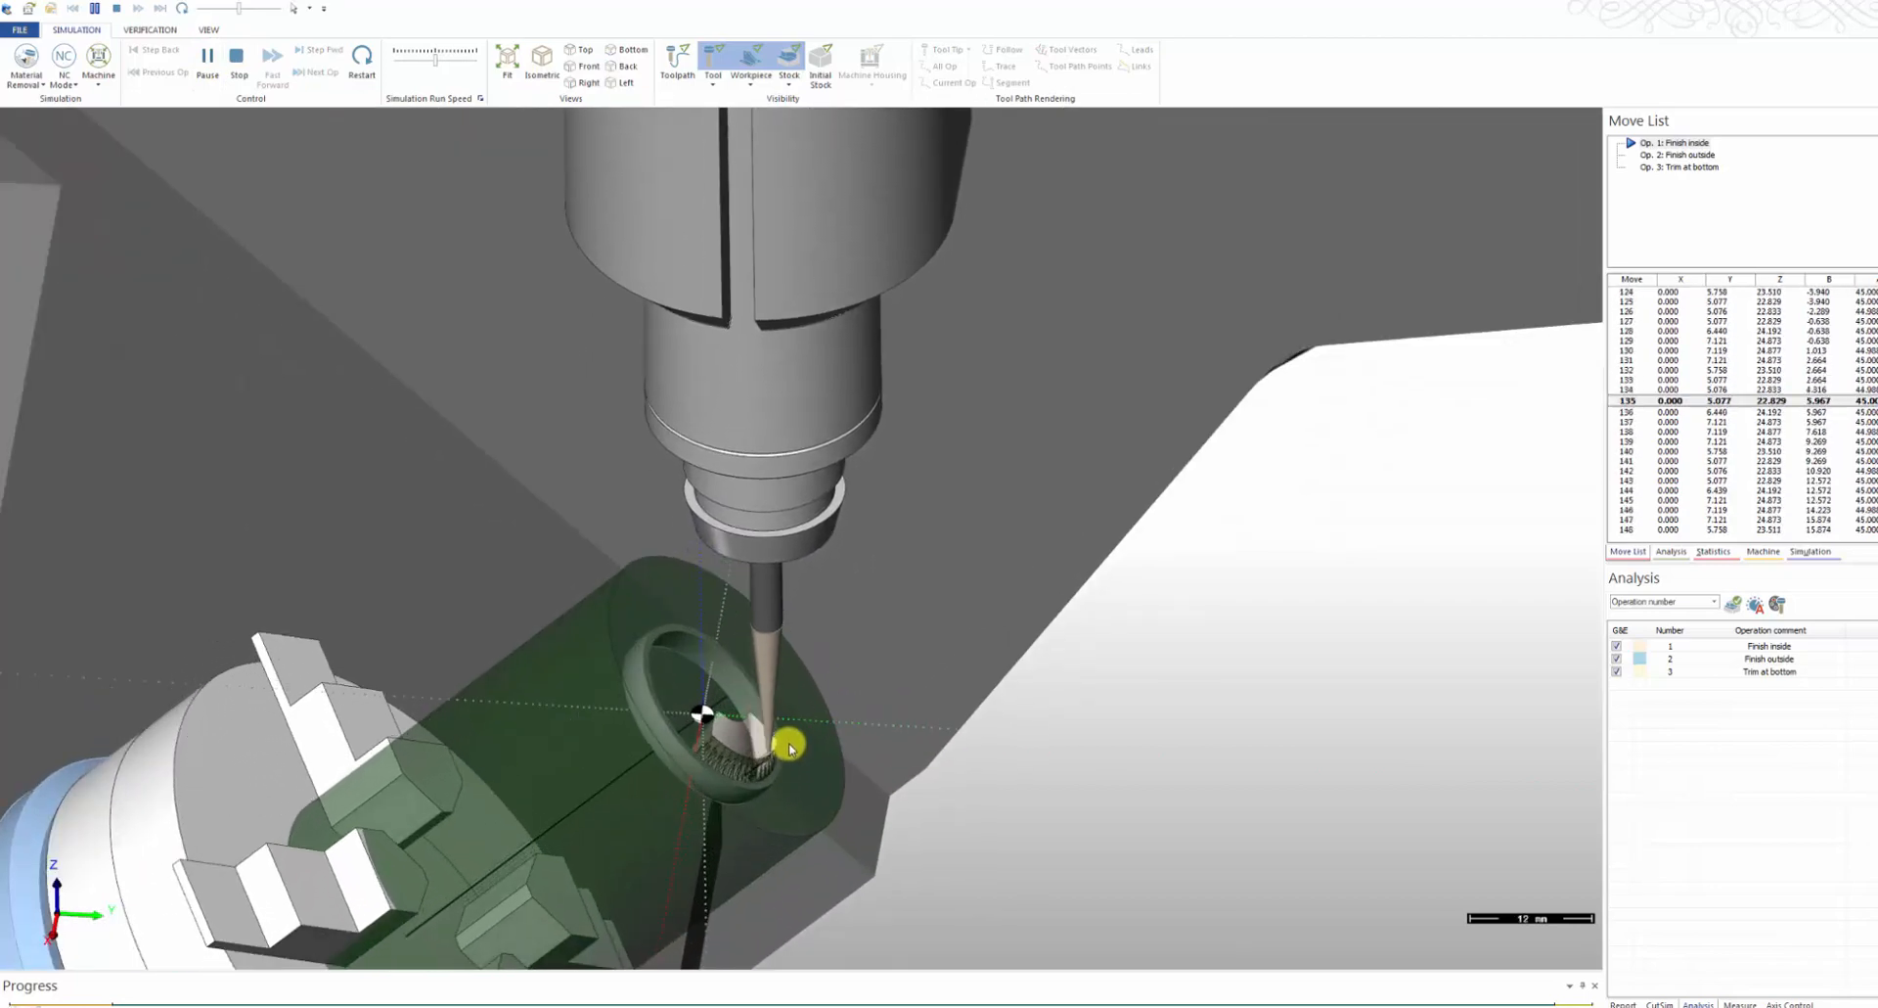
pyautogui.moveTo(767, 856); pyautogui.dragTo(710, 853, button='middle')
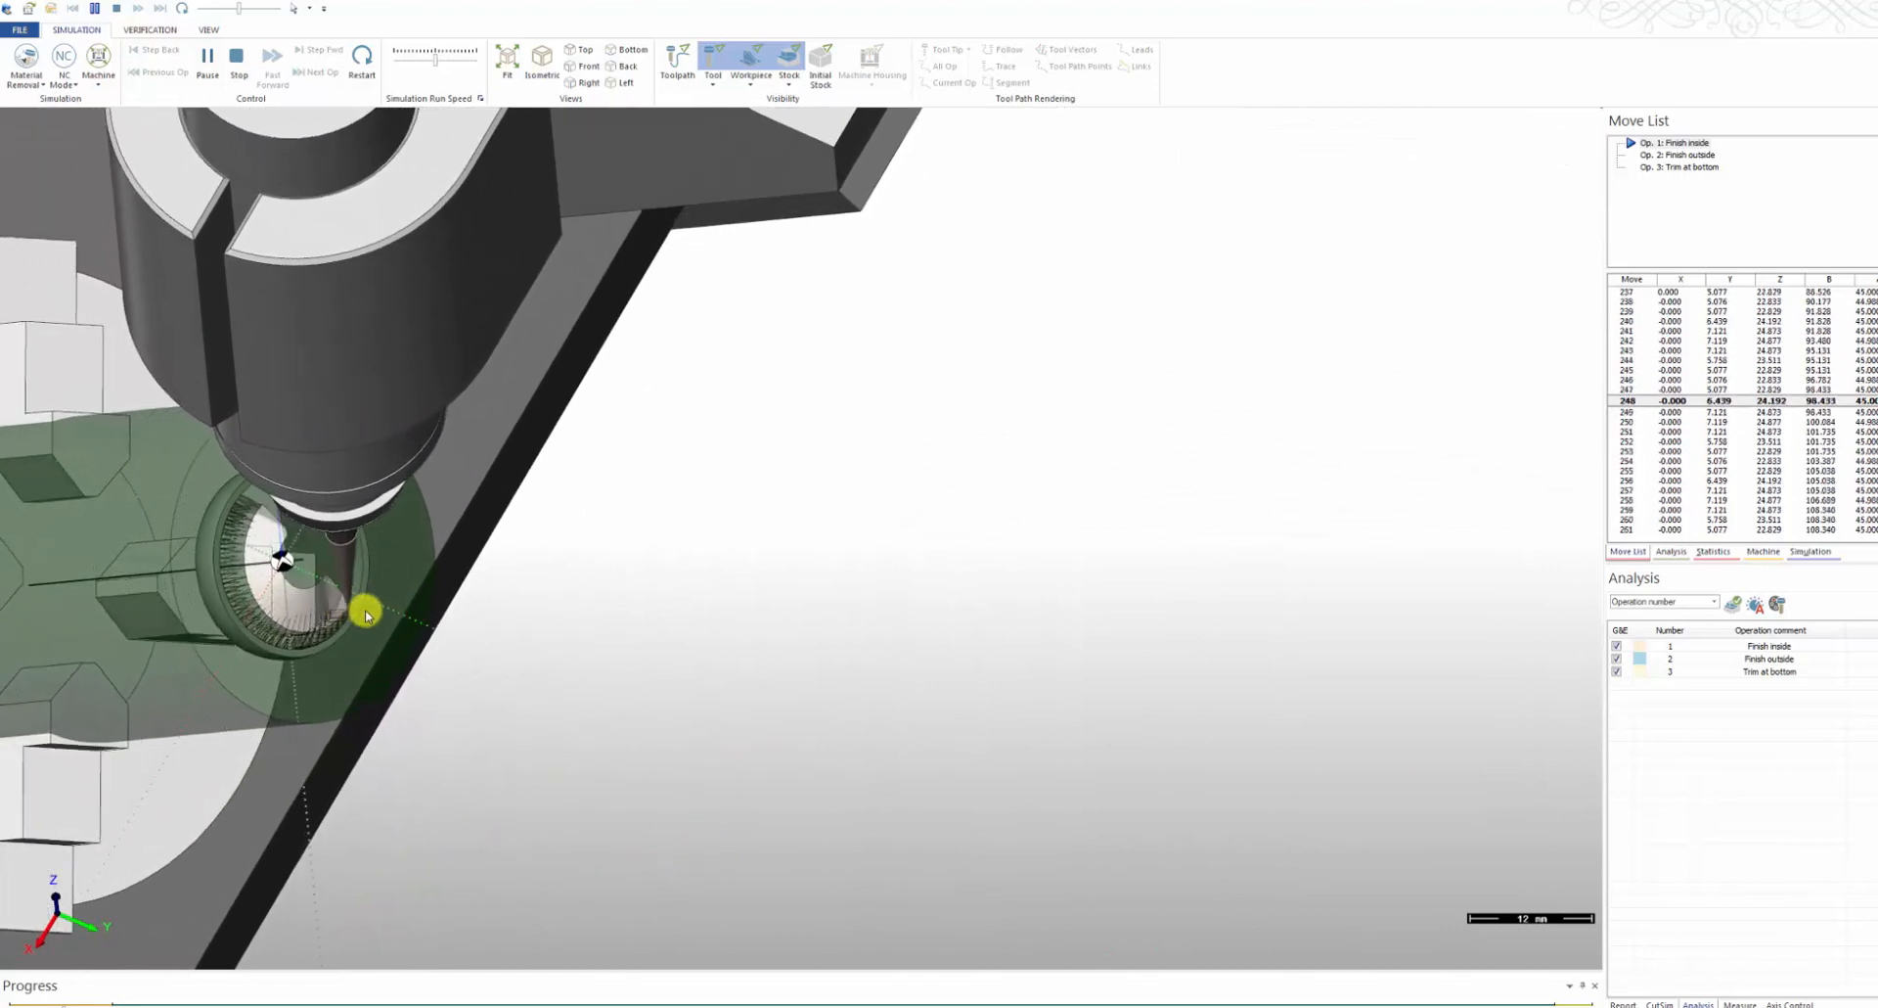
pyautogui.moveTo(460, 675); pyautogui.dragTo(539, 736, button='middle')
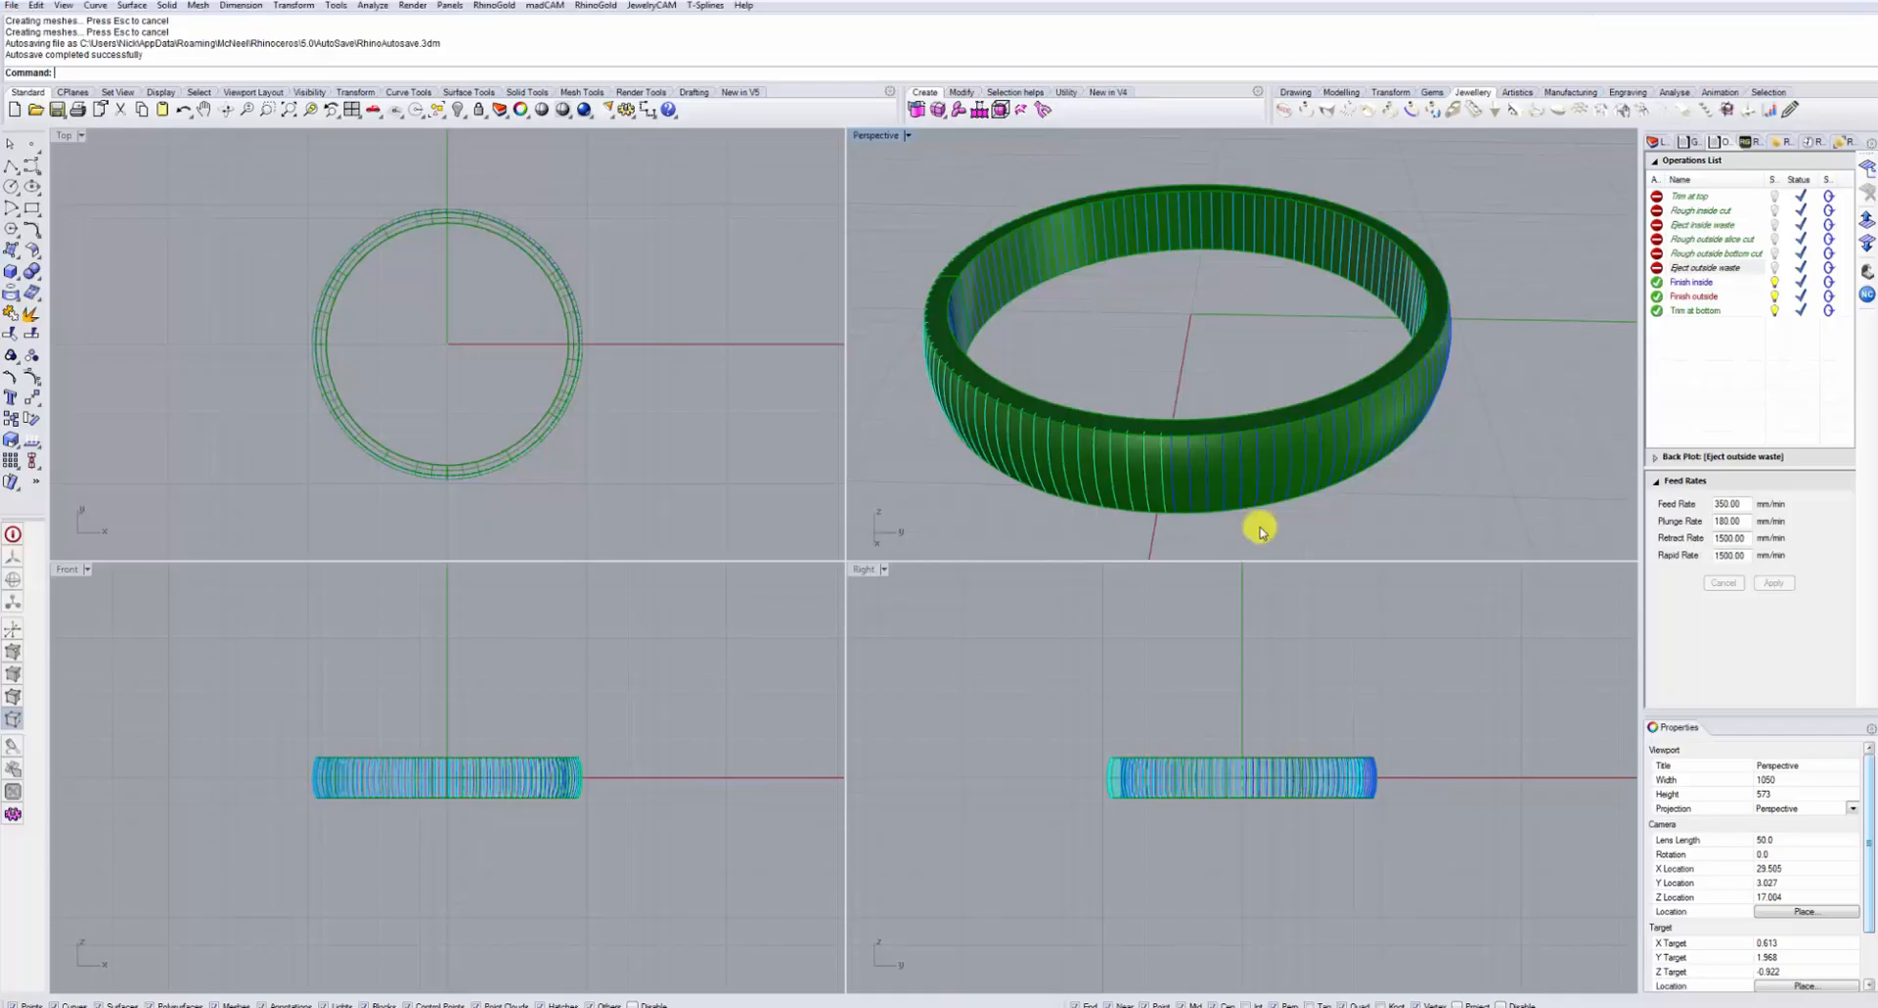
# Step: Back in Rhino, reactivate the six operations from Eject outside waste up to Trim at top
pyautogui.click(1657, 268)
pyautogui.click(1657, 253)
pyautogui.click(1657, 239)
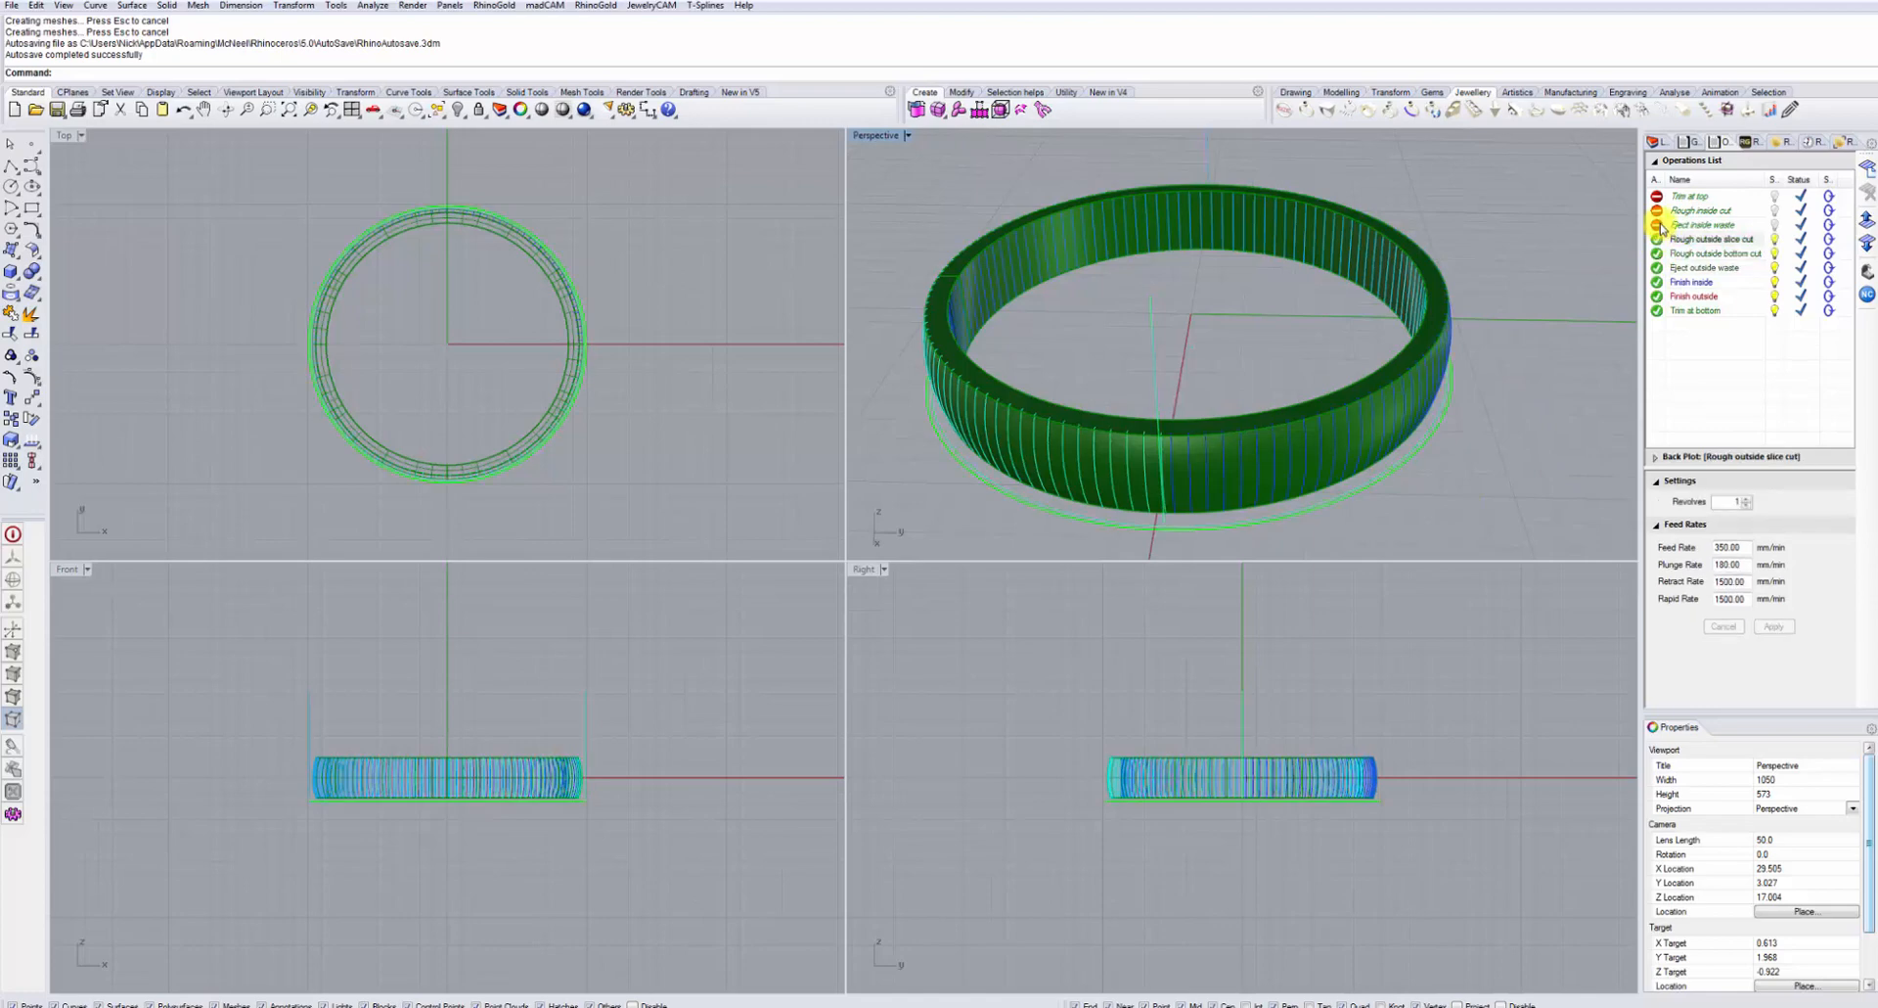
pyautogui.click(1657, 224)
pyautogui.click(1657, 211)
pyautogui.click(1657, 196)
pyautogui.moveTo(1484, 293); pyautogui.dragTo(1237, 449, button='right')
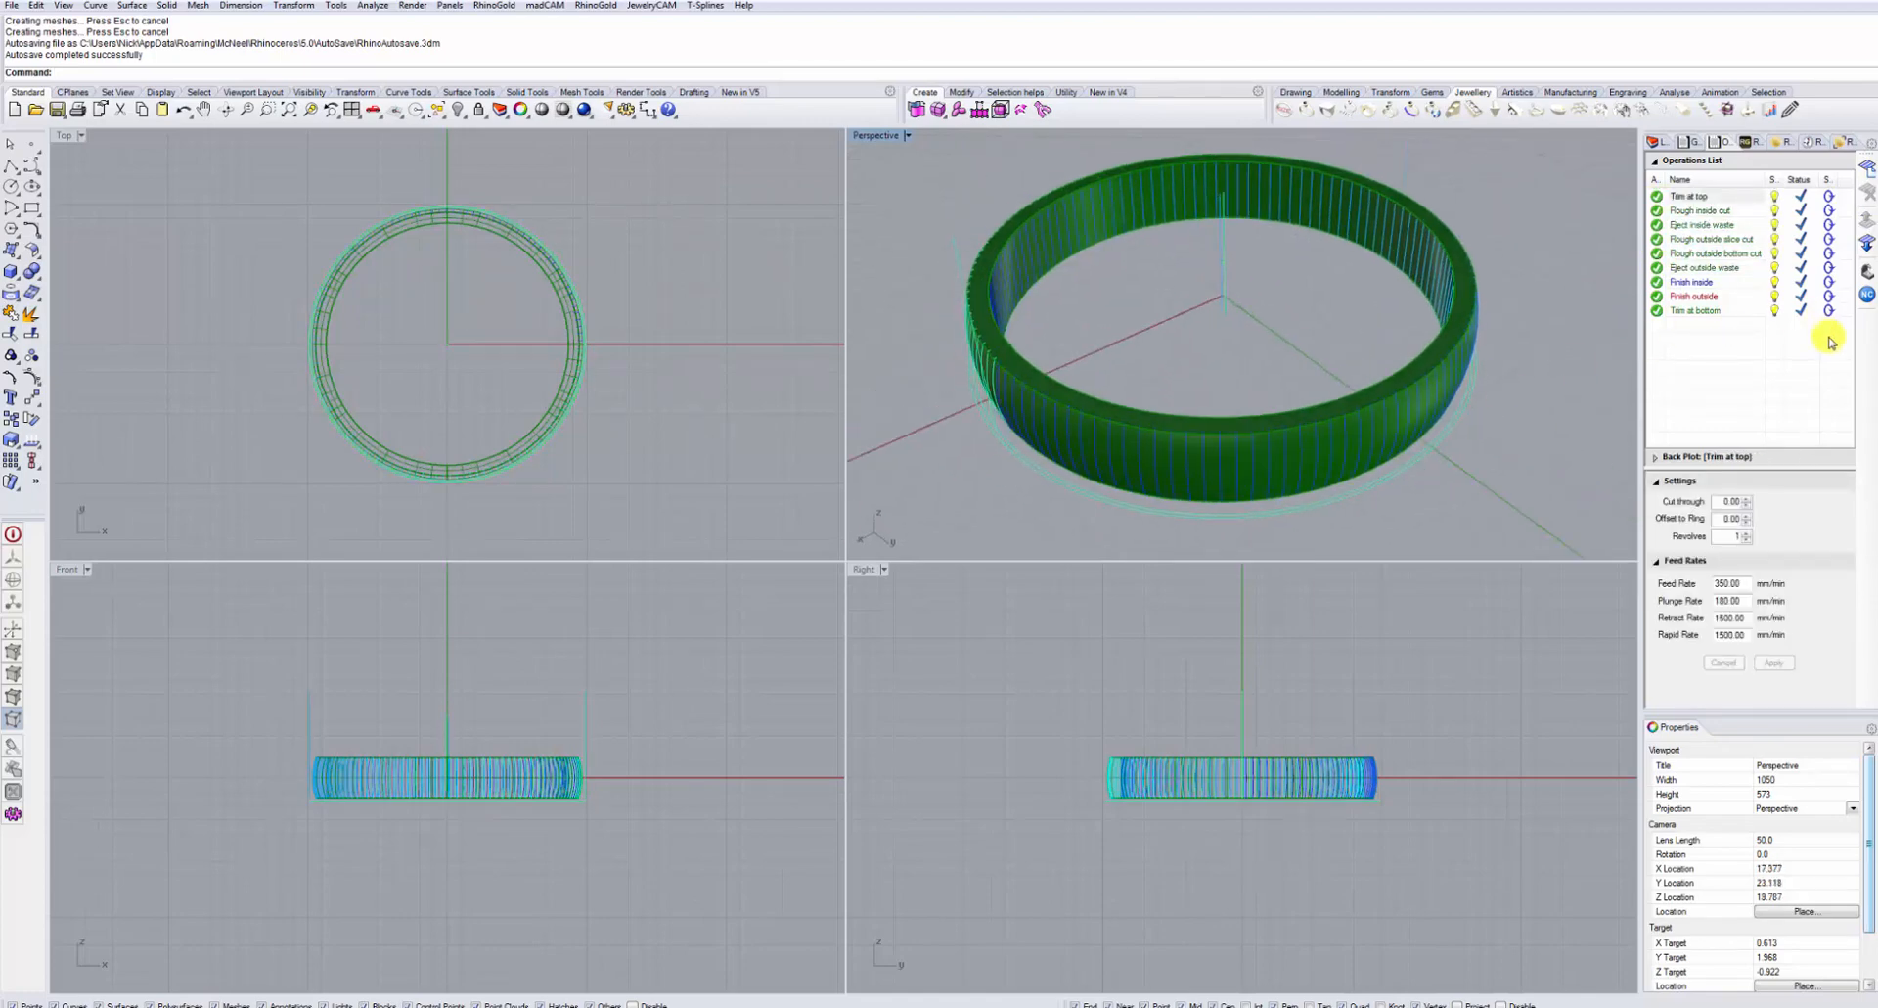
# Step: Generate the NC code for all operations and save it to the Desktop as Test.nc, replacing the existing file
pyautogui.click(1866, 295)
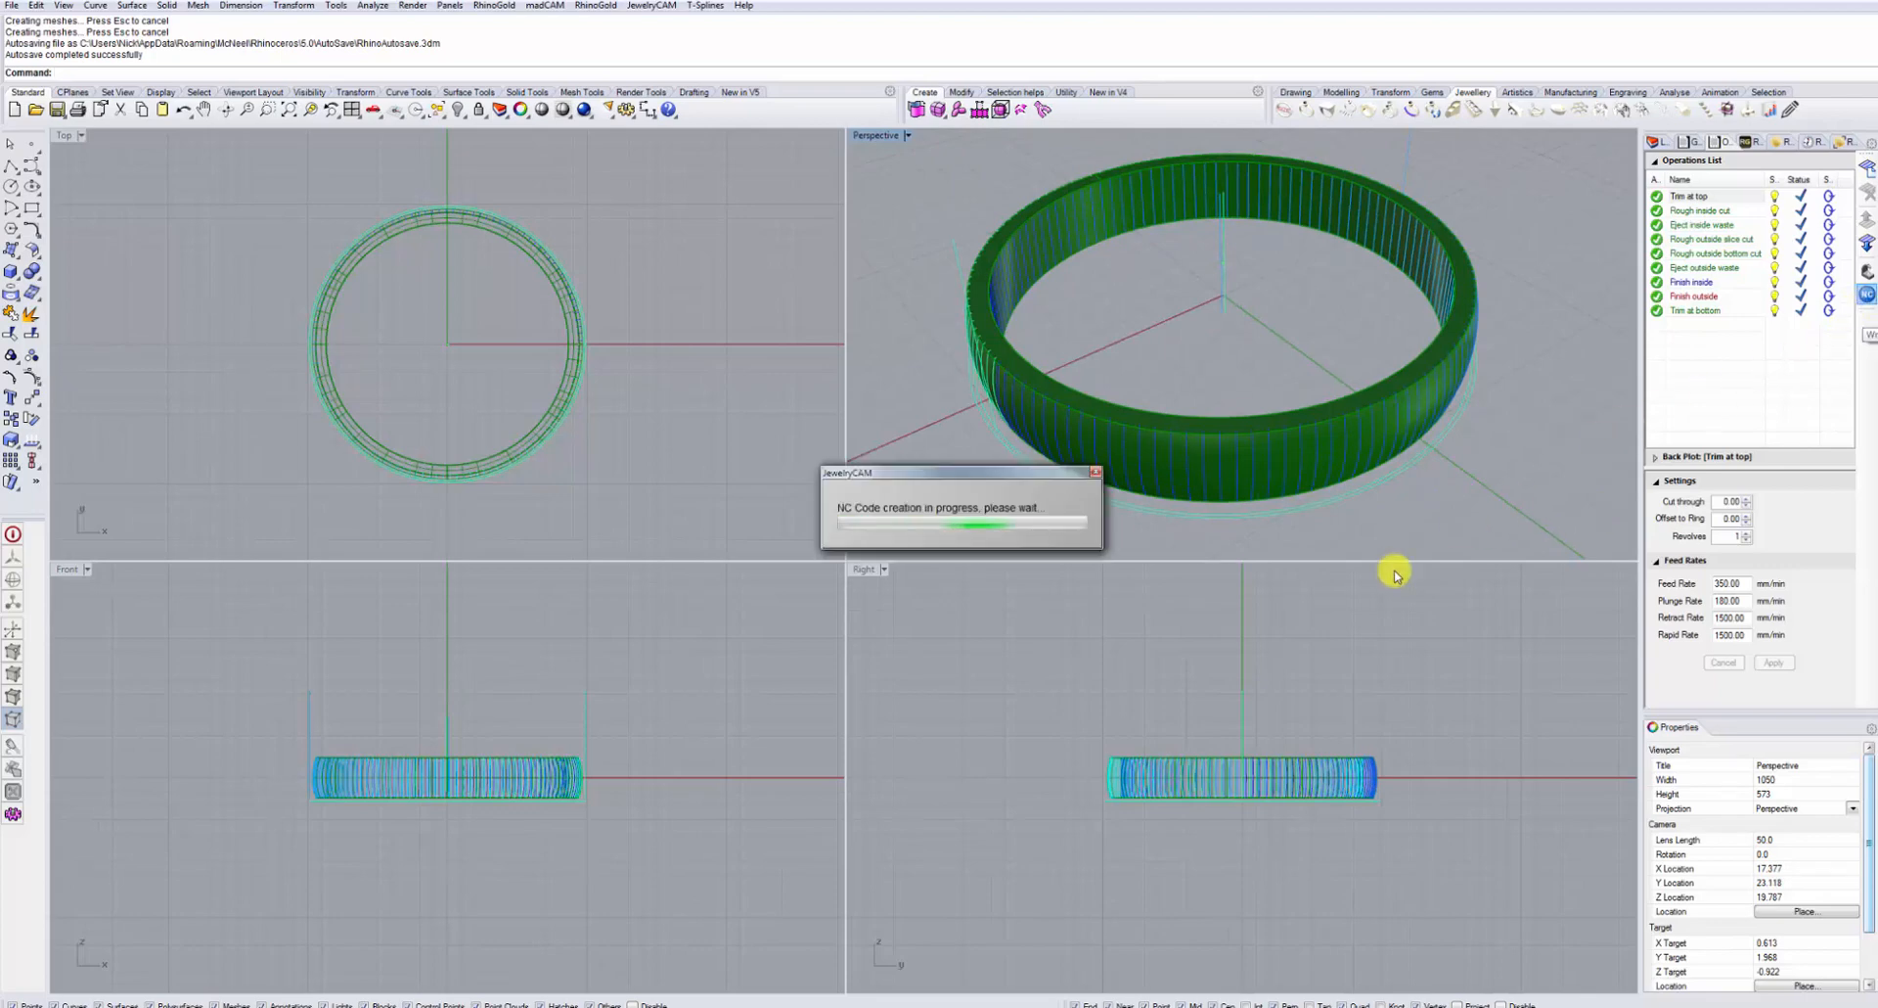
pyautogui.click(1865, 296)
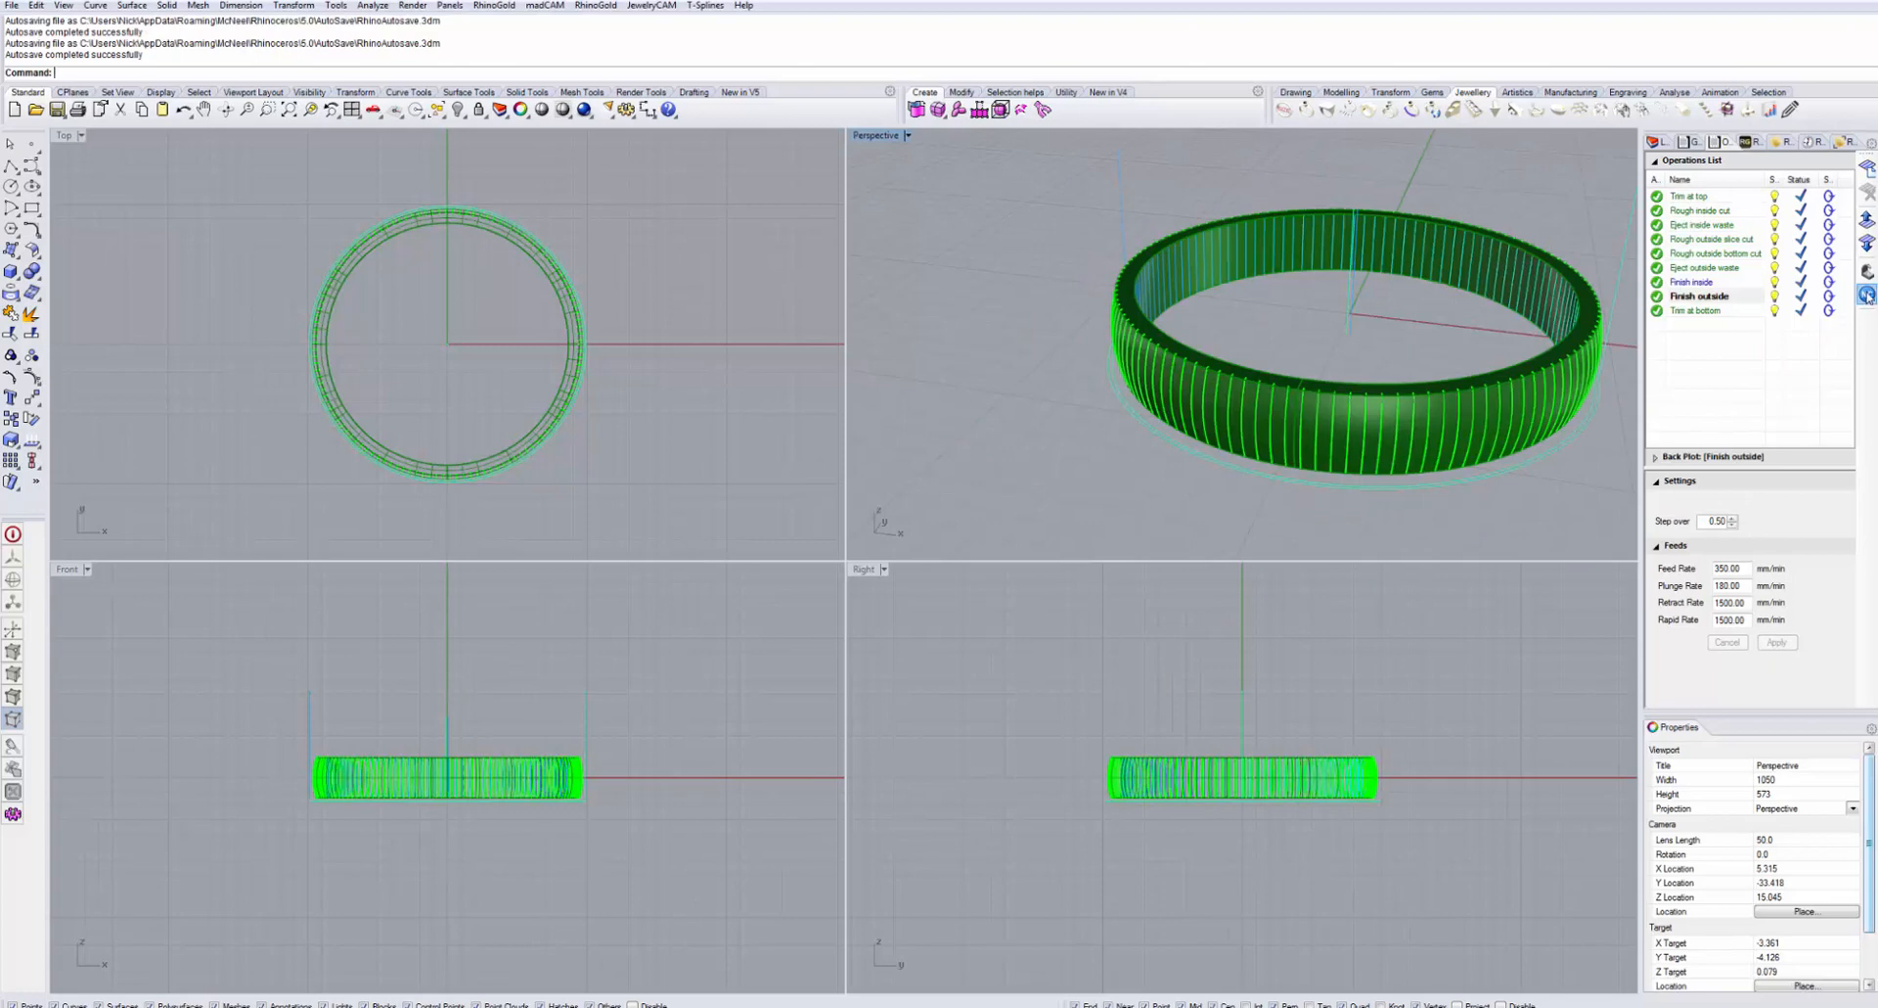
pyautogui.click(696, 451)
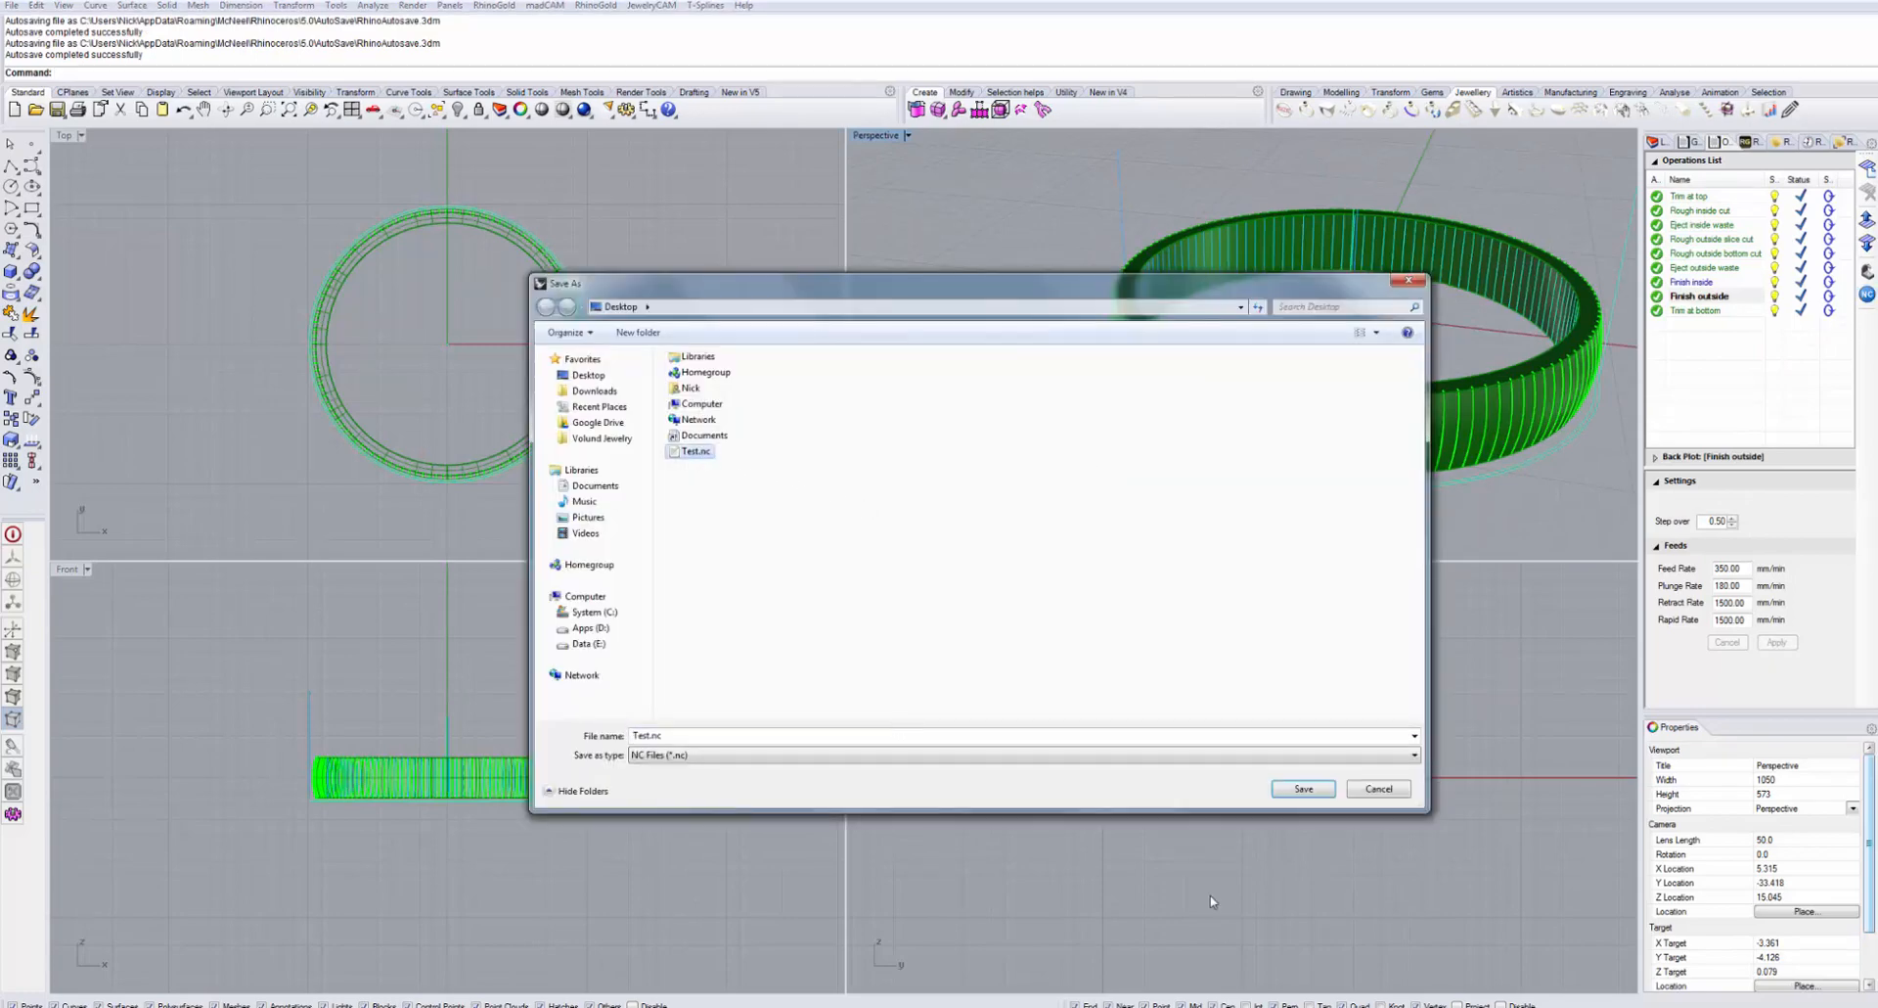
pyautogui.click(1304, 789)
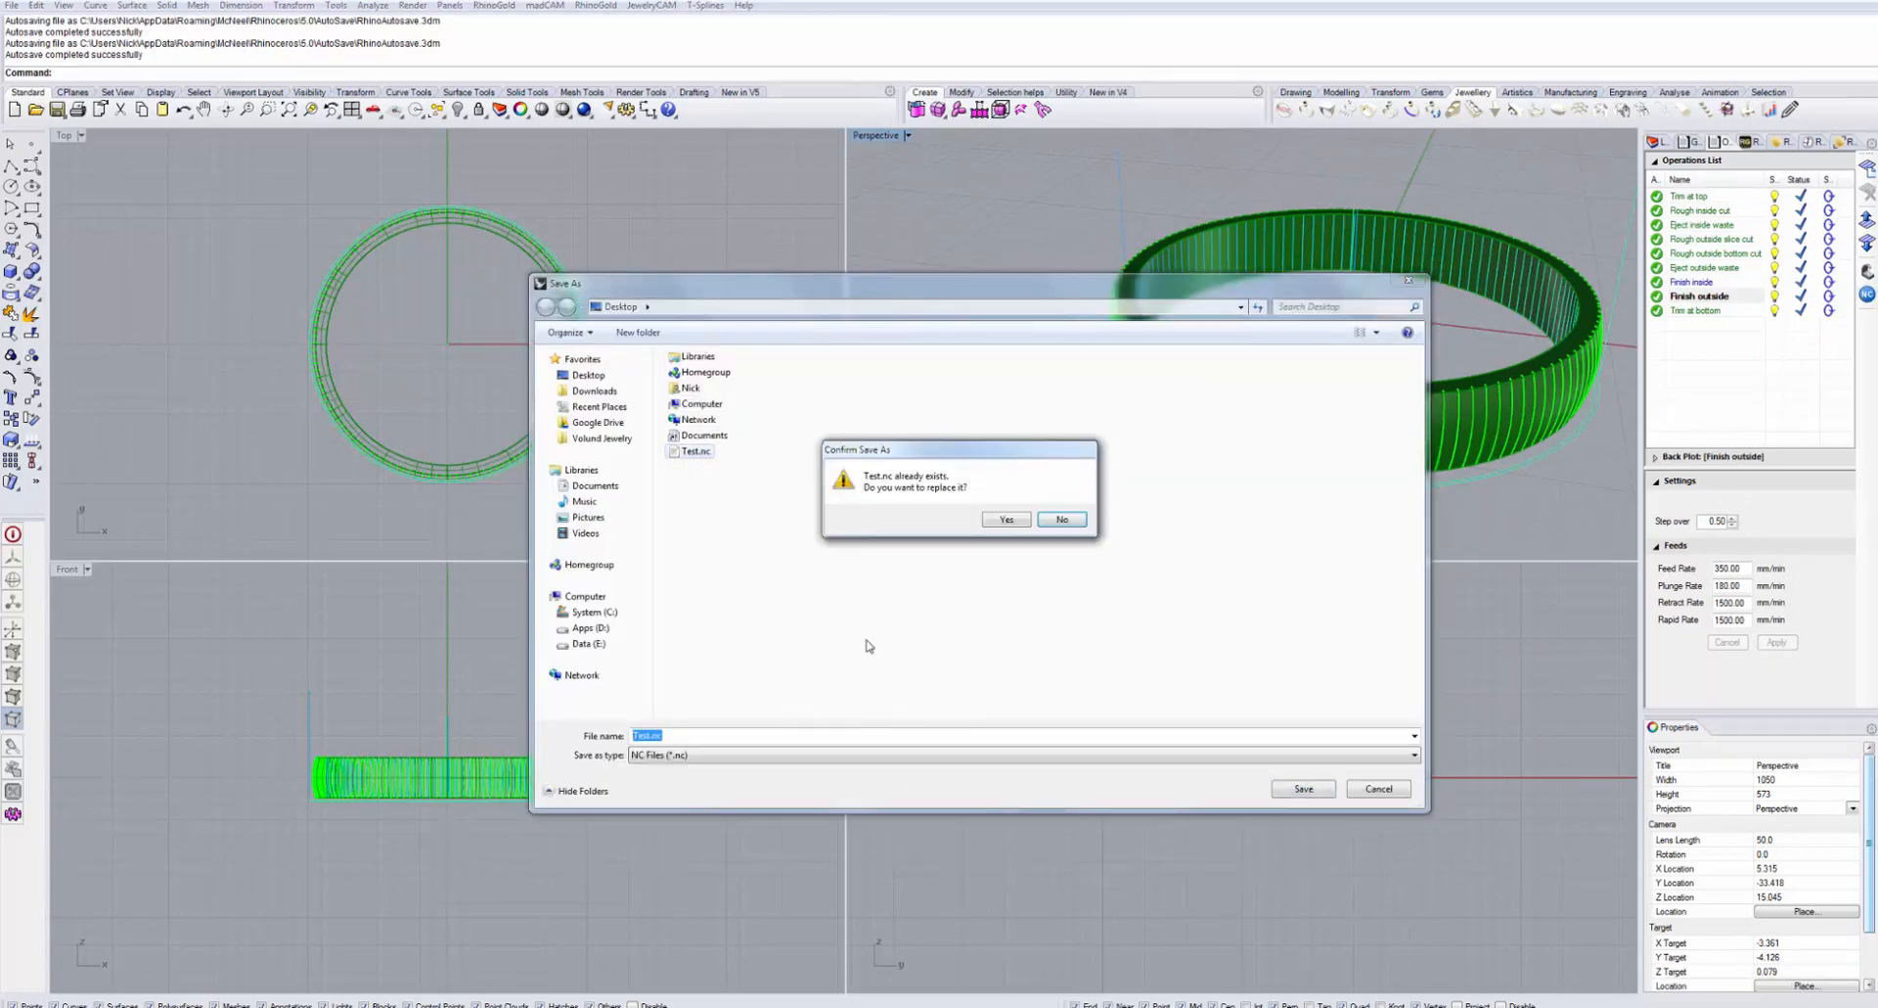
pyautogui.click(1006, 519)
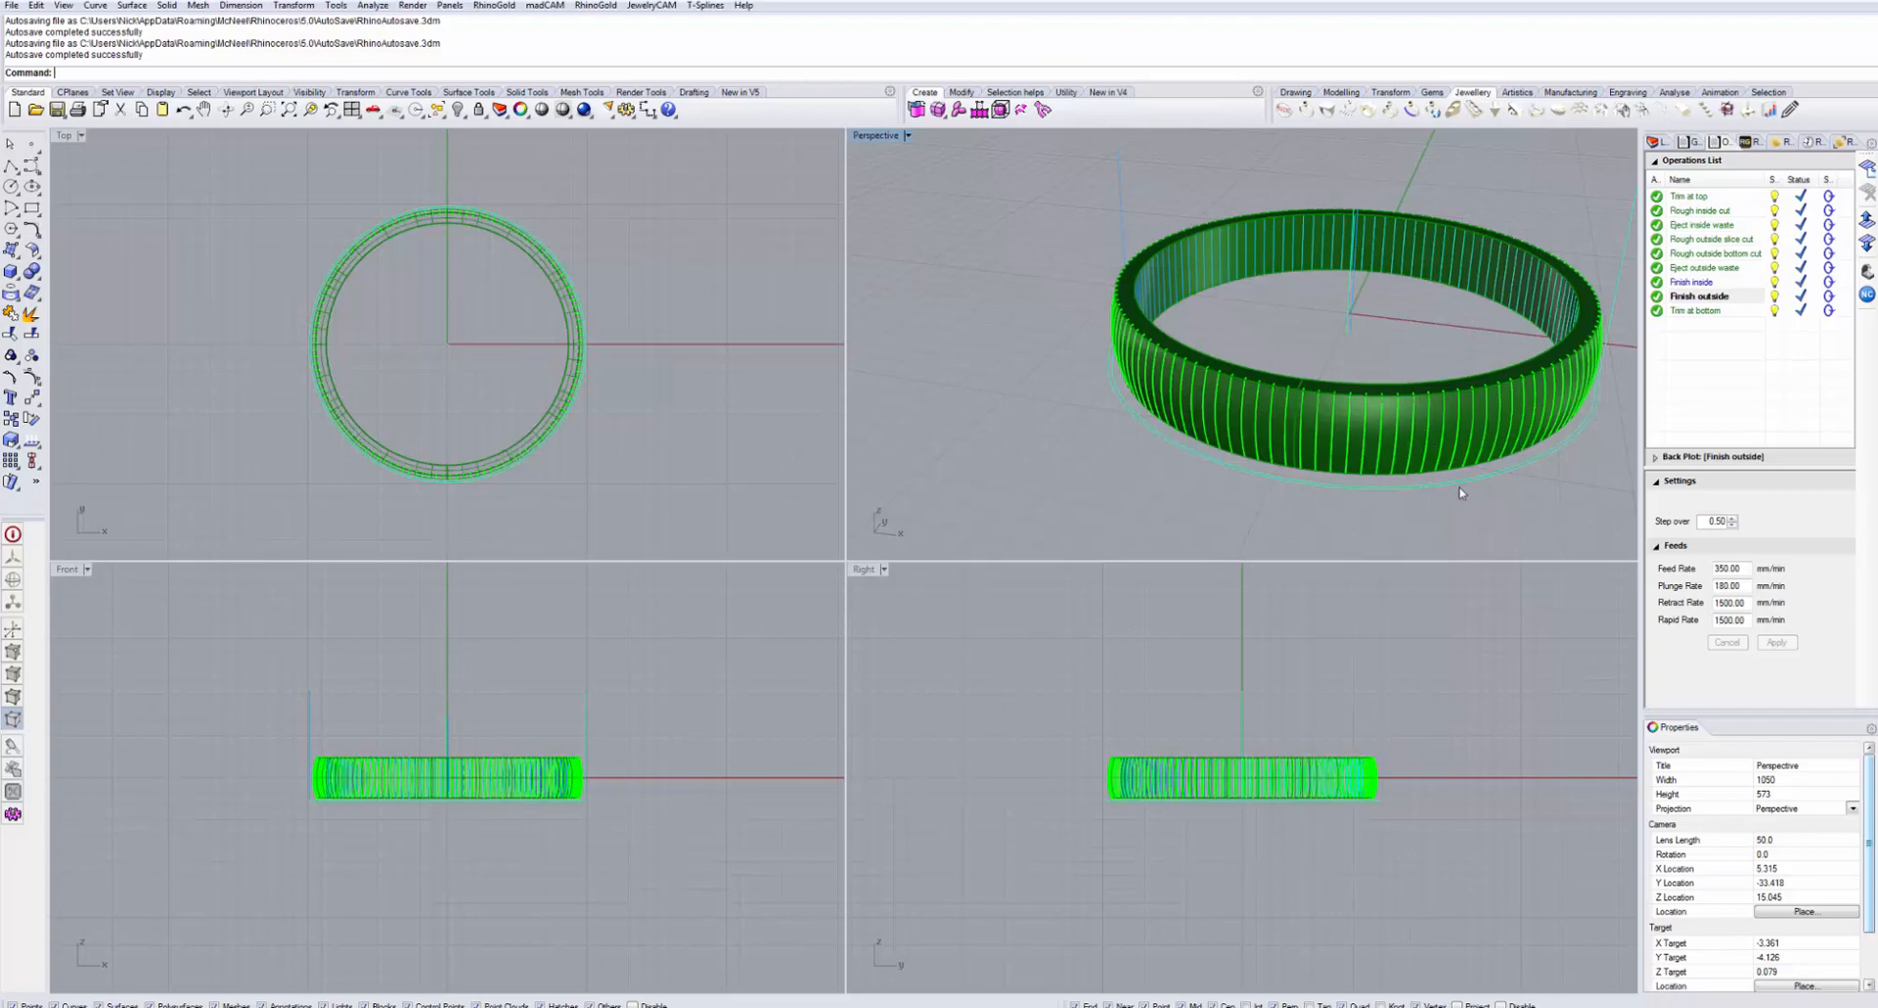
# Step: Set the Finish outside operation's step over to 0.05 and recalculate its toolpath
pyautogui.moveTo(1471, 502); pyautogui.dragTo(1281, 438, button='right')
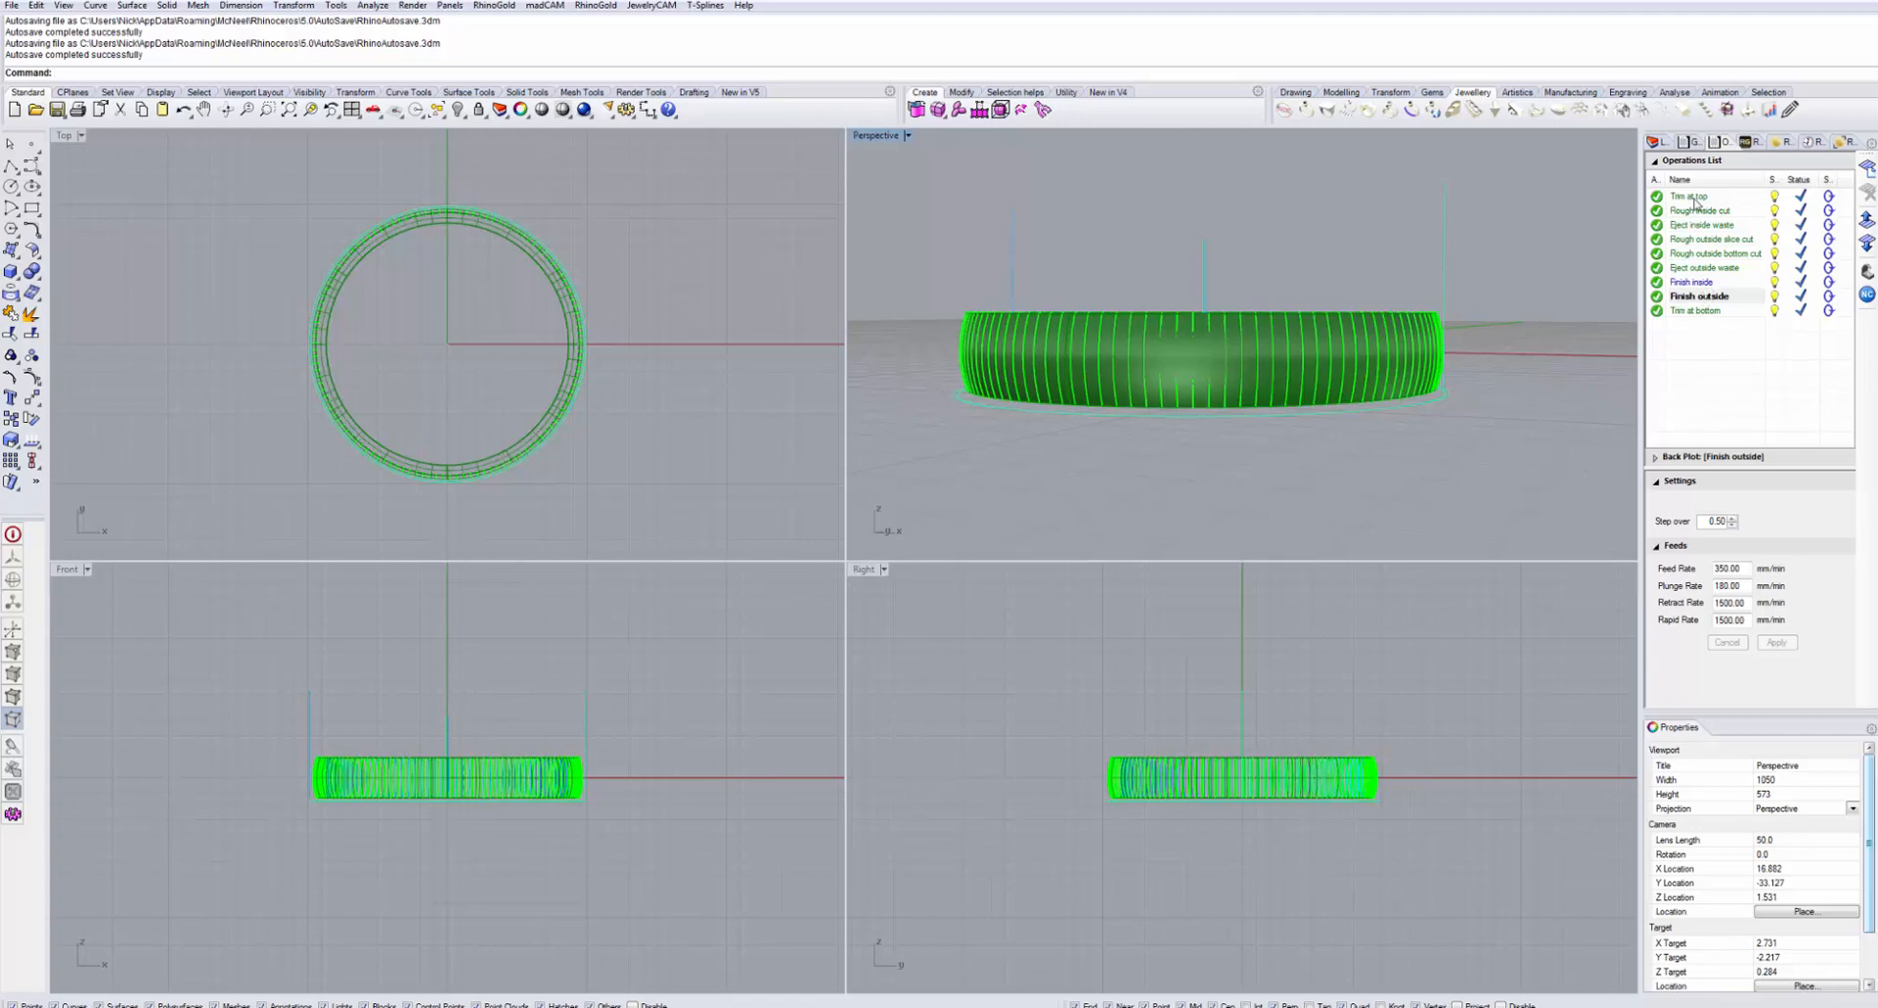
pyautogui.moveTo(1454, 288); pyautogui.dragTo(1468, 382, button='right')
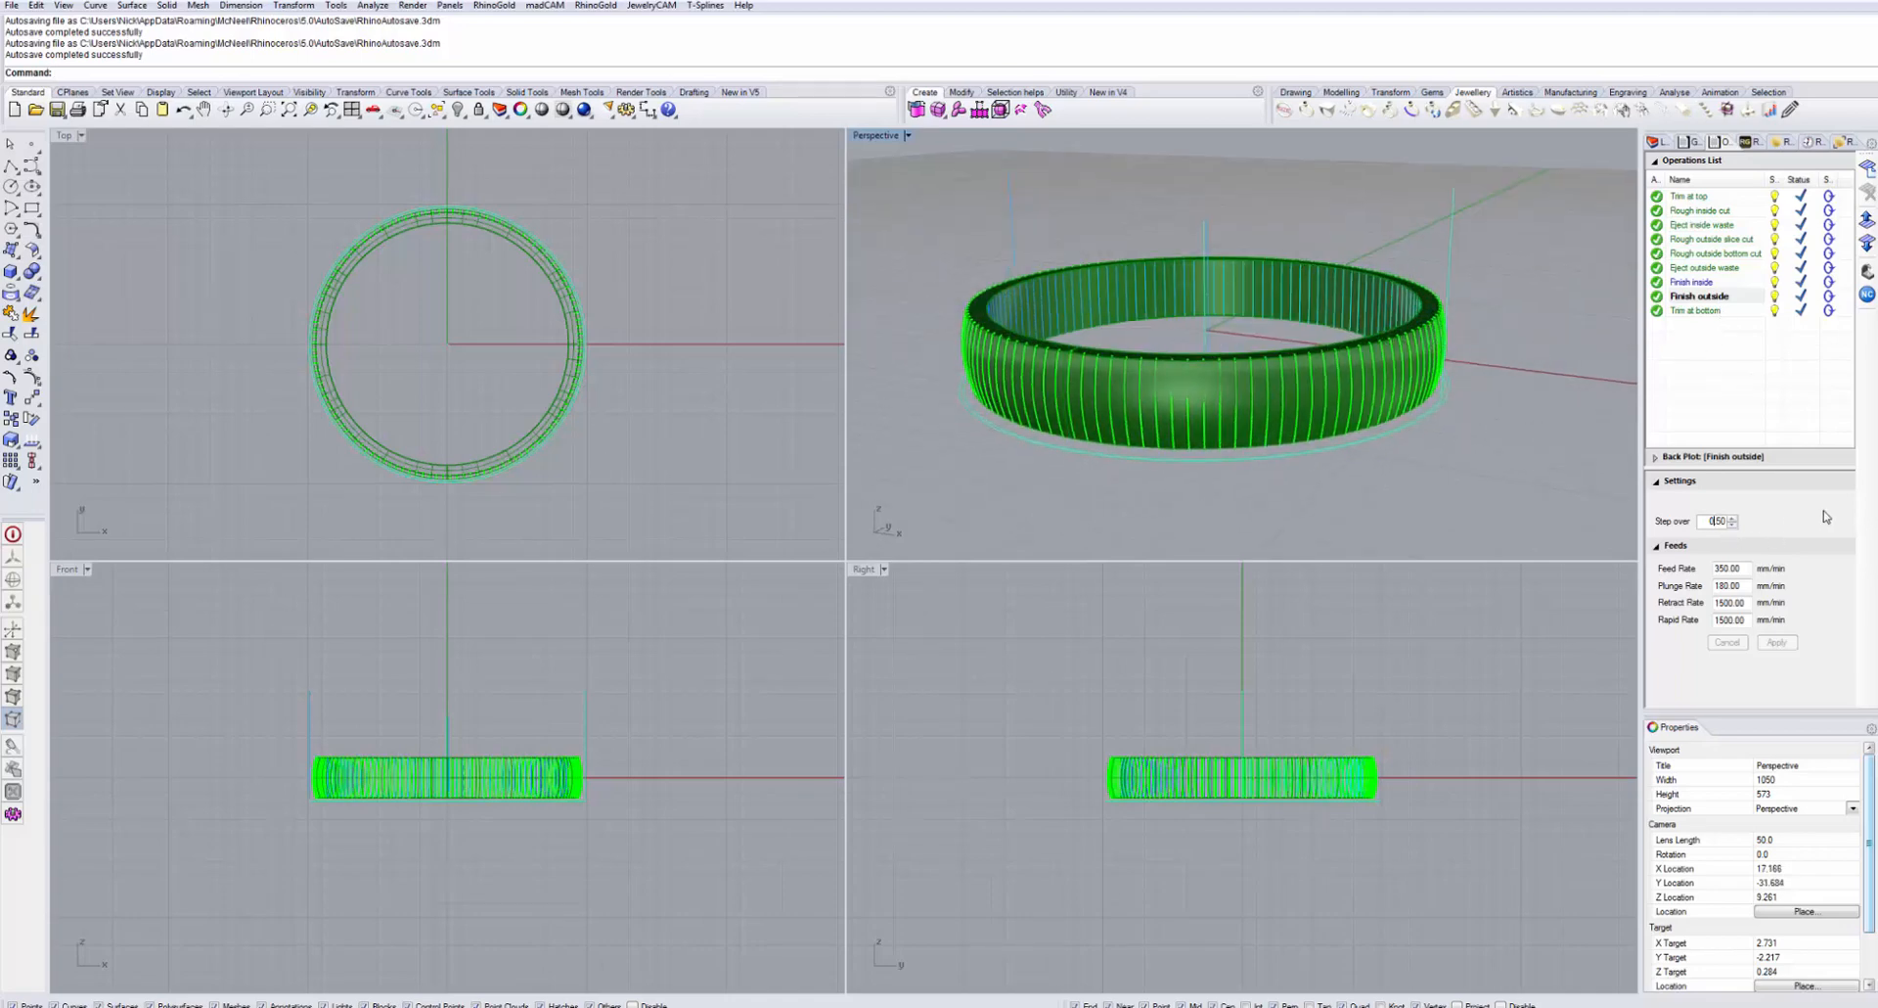
pyautogui.click(1818, 517)
pyautogui.click(1778, 643)
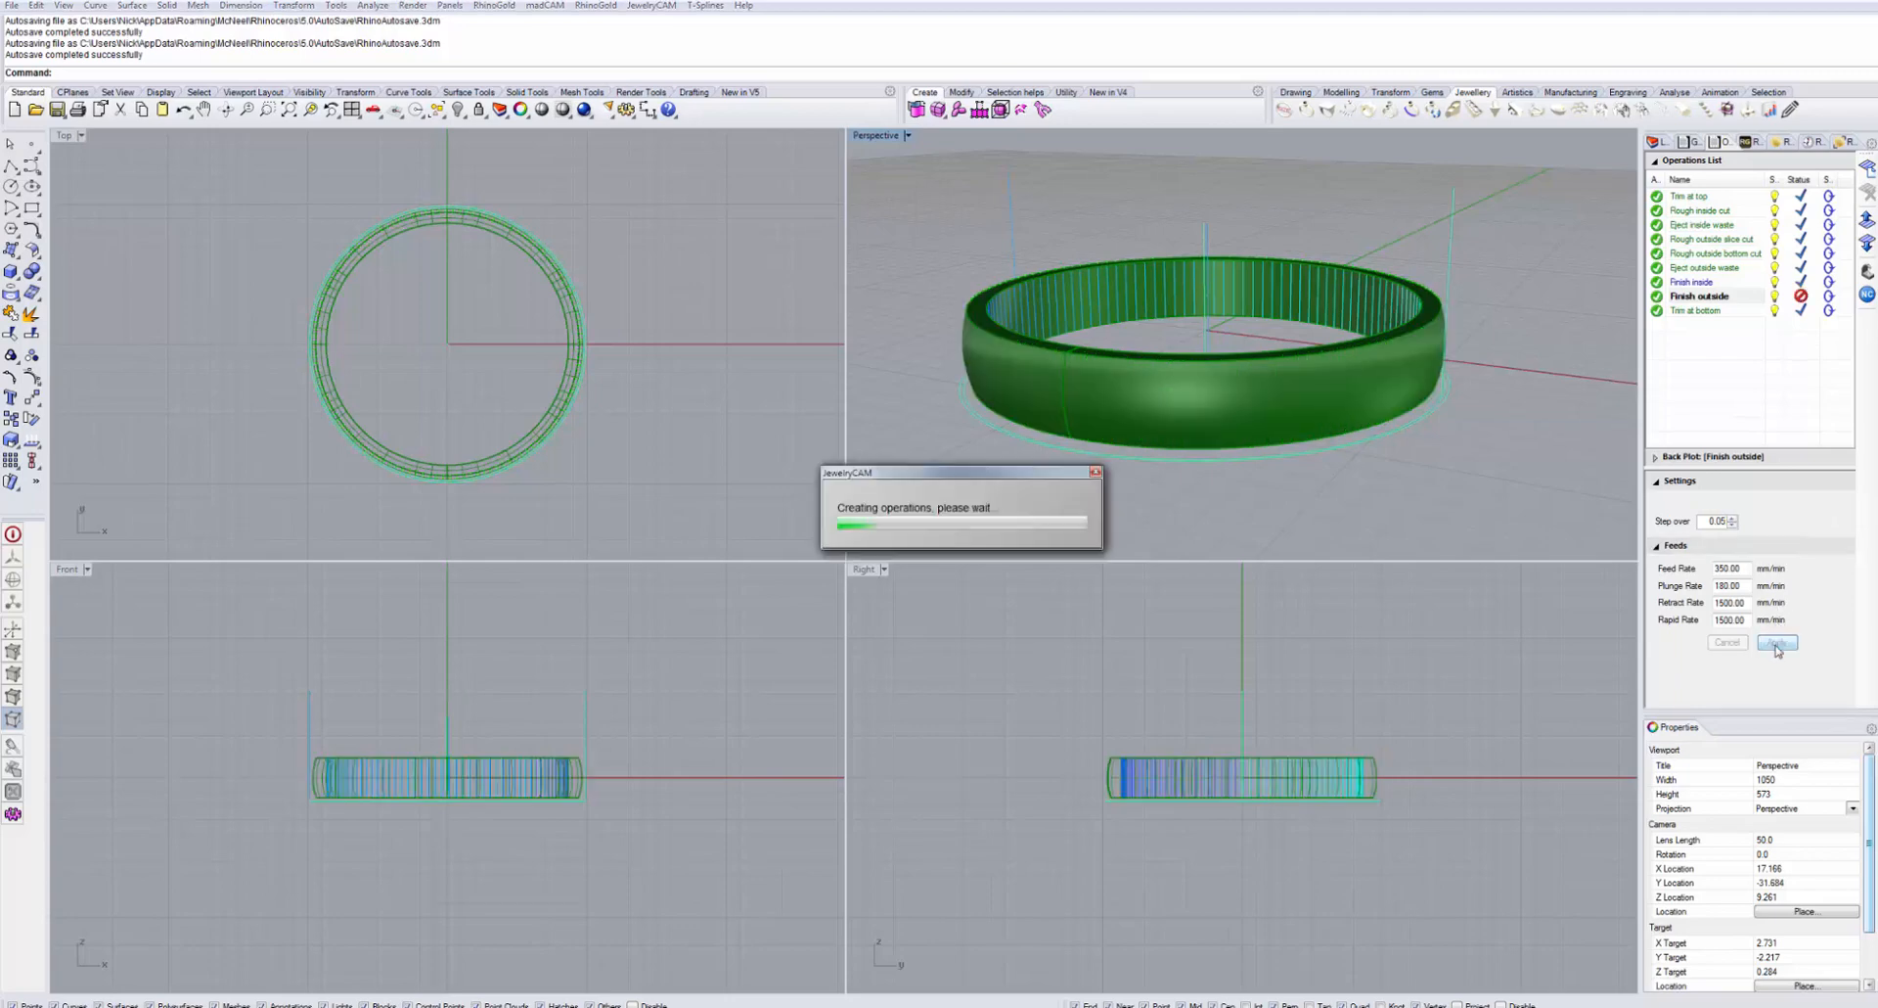
pyautogui.click(1801, 295)
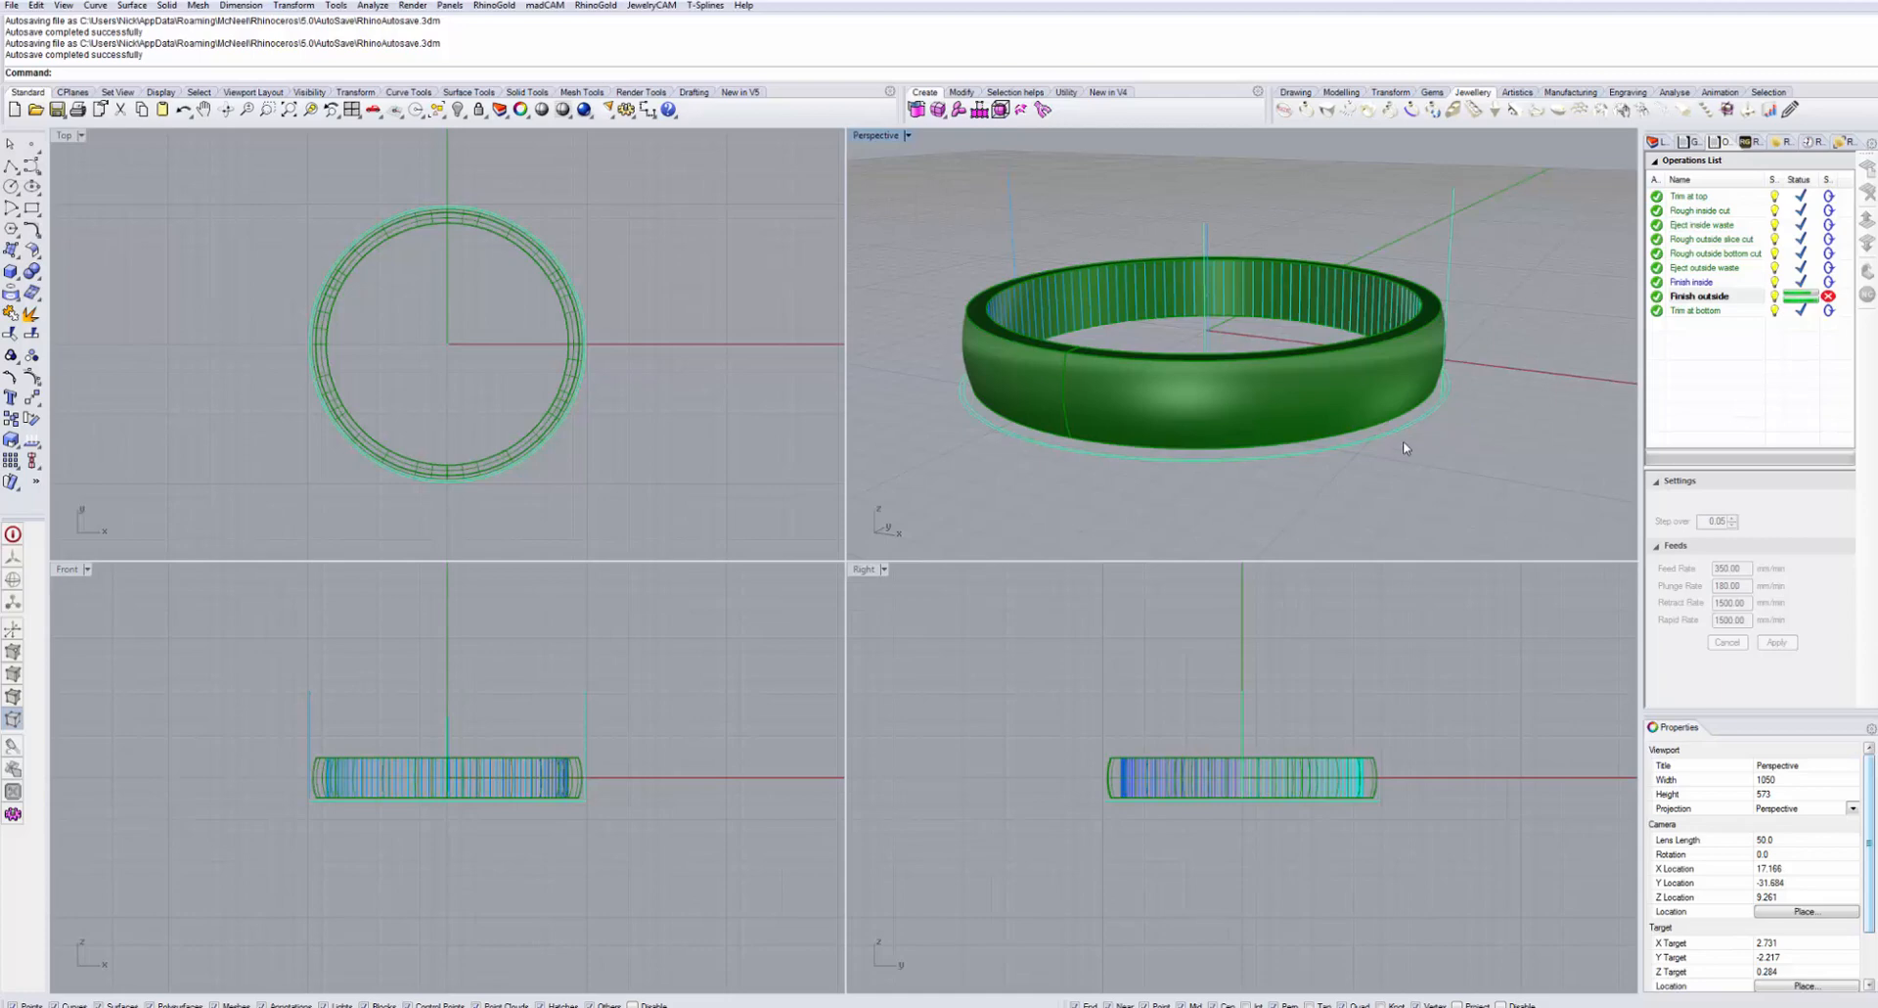
# Step: Examine the spacing of the Finish outside passes around the ring up close from several angles
pyautogui.moveTo(1446, 411); pyautogui.dragTo(1230, 436, button='right')
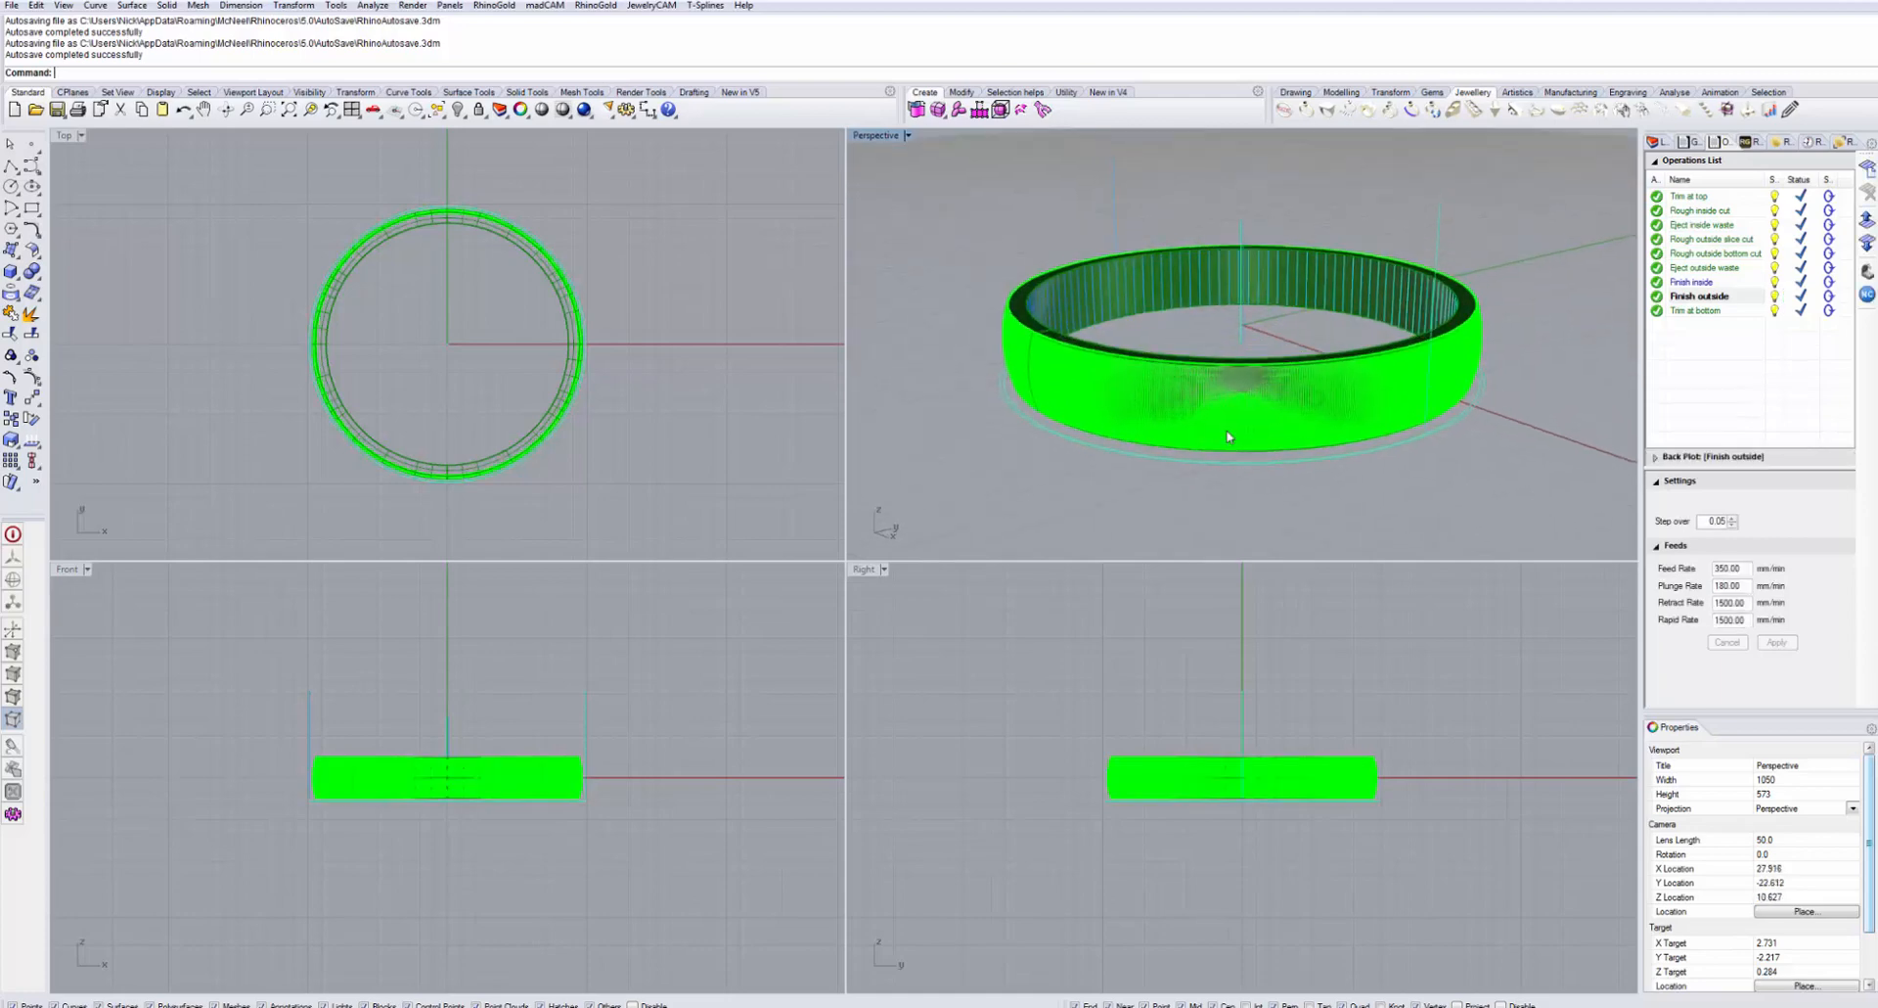
pyautogui.scroll(5, 1134, 399)
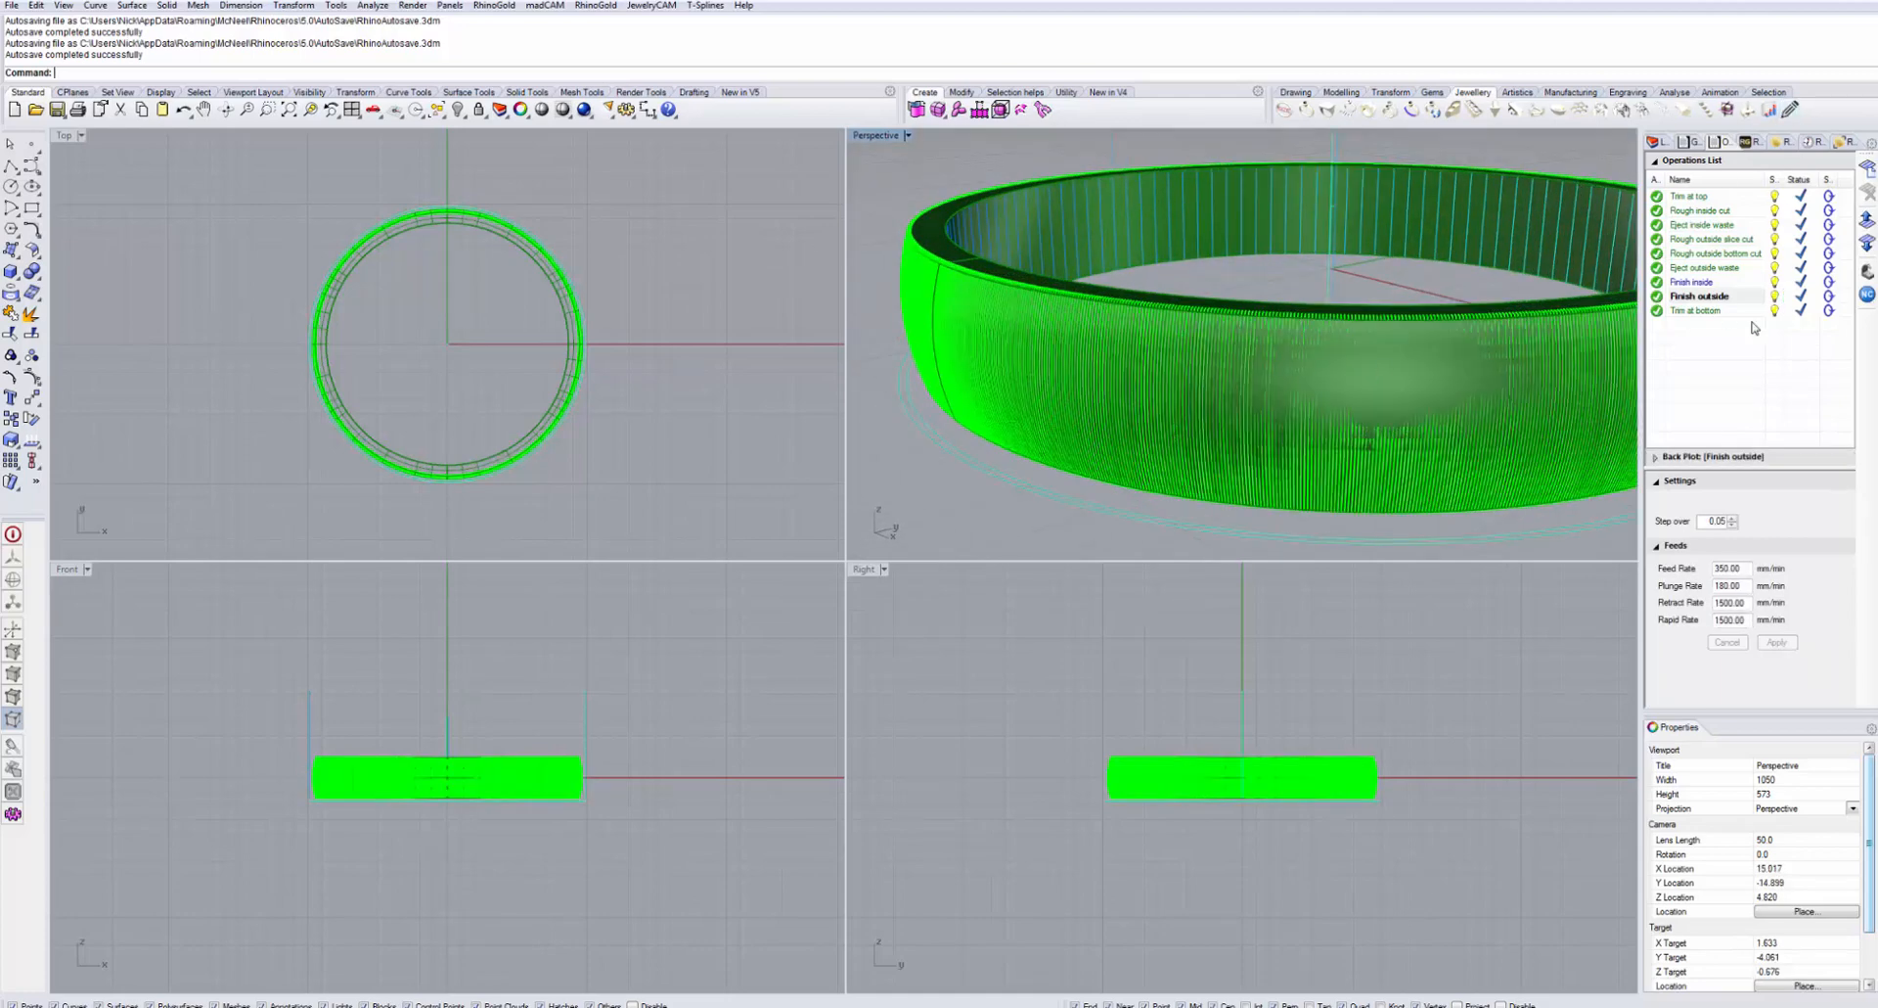
pyautogui.moveTo(1157, 413); pyautogui.dragTo(1666, 386, button='right')
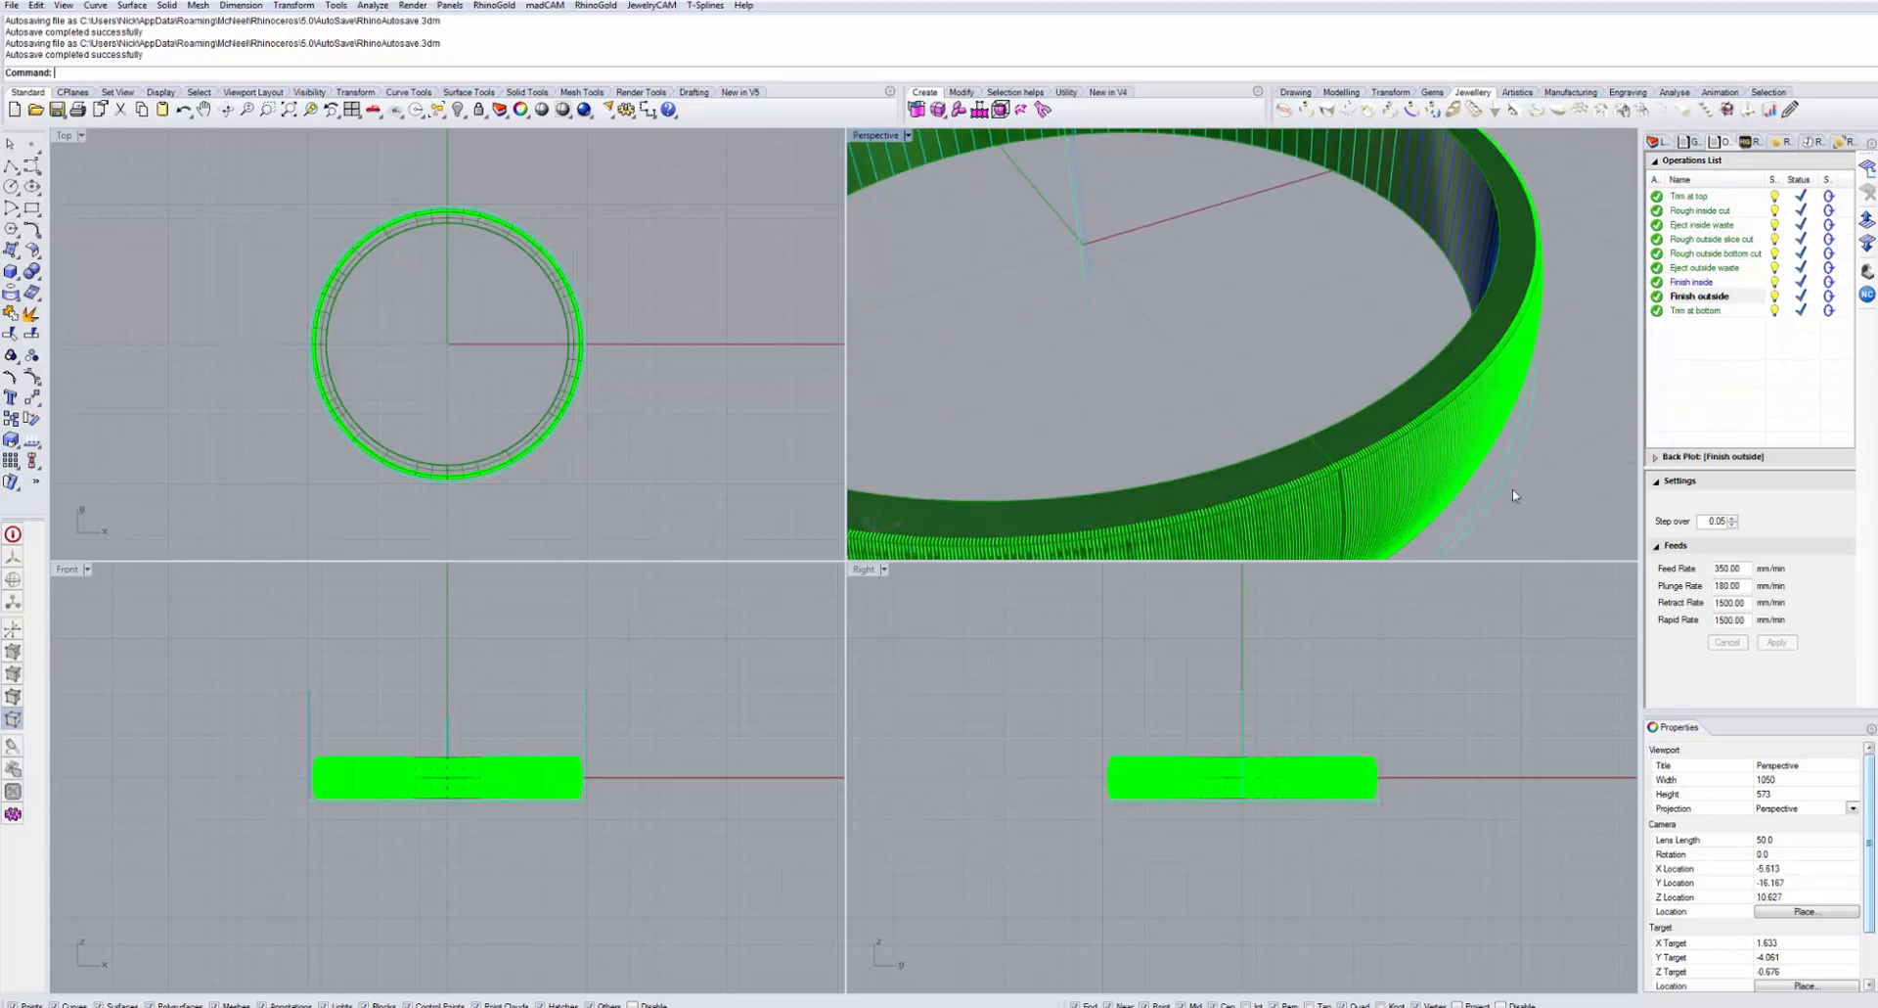
pyautogui.moveTo(1353, 460); pyautogui.dragTo(1268, 422, button='right')
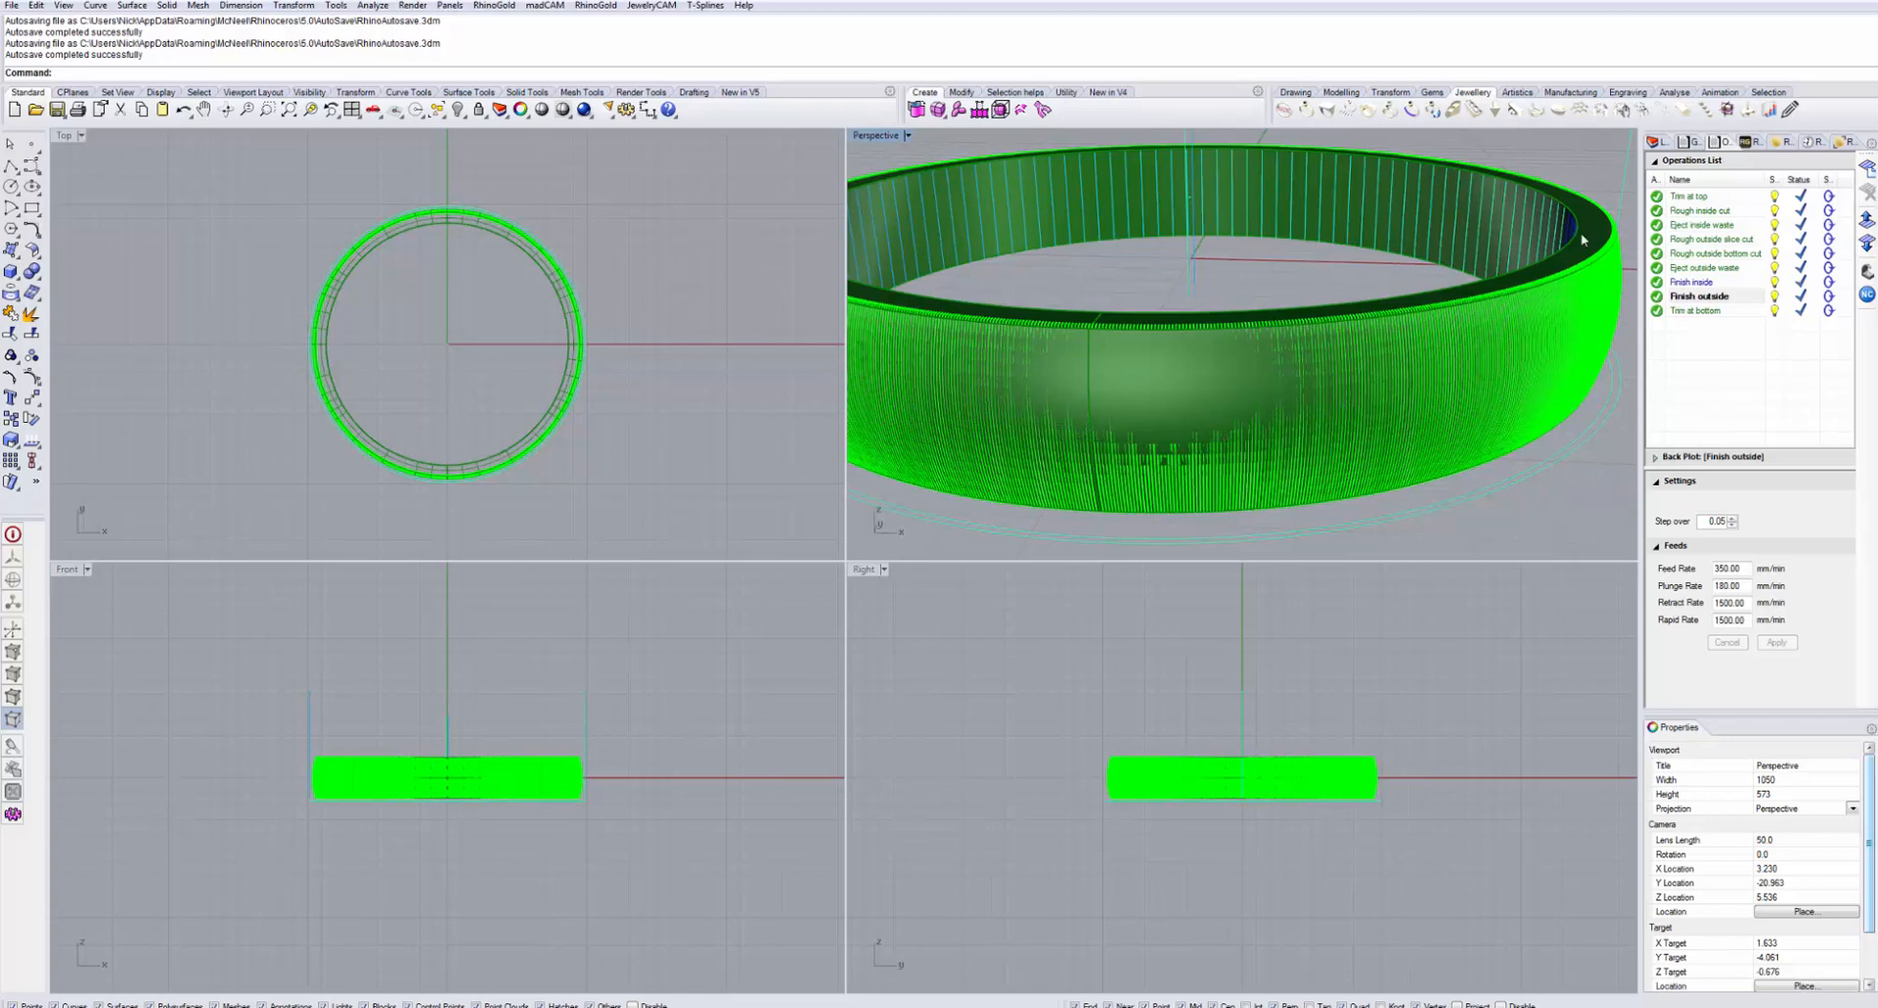
# Step: Open the geometry settings for the wedding band
pyautogui.click(1688, 142)
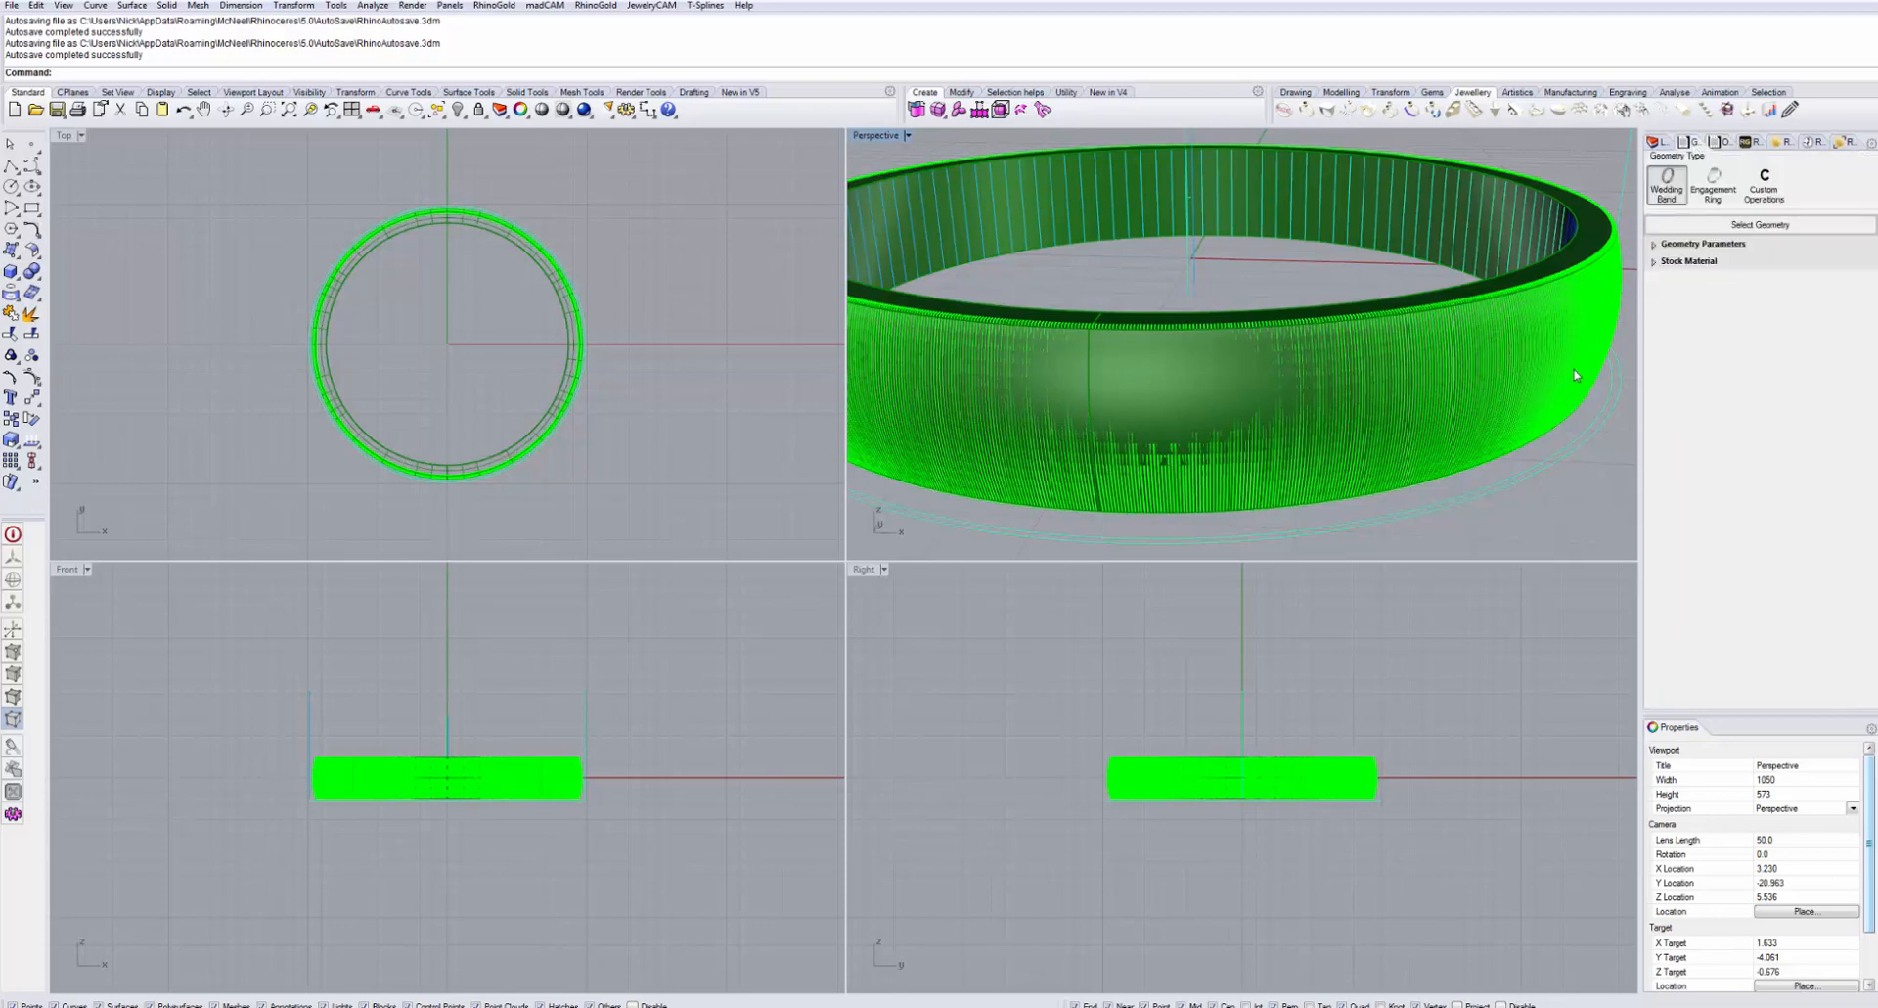